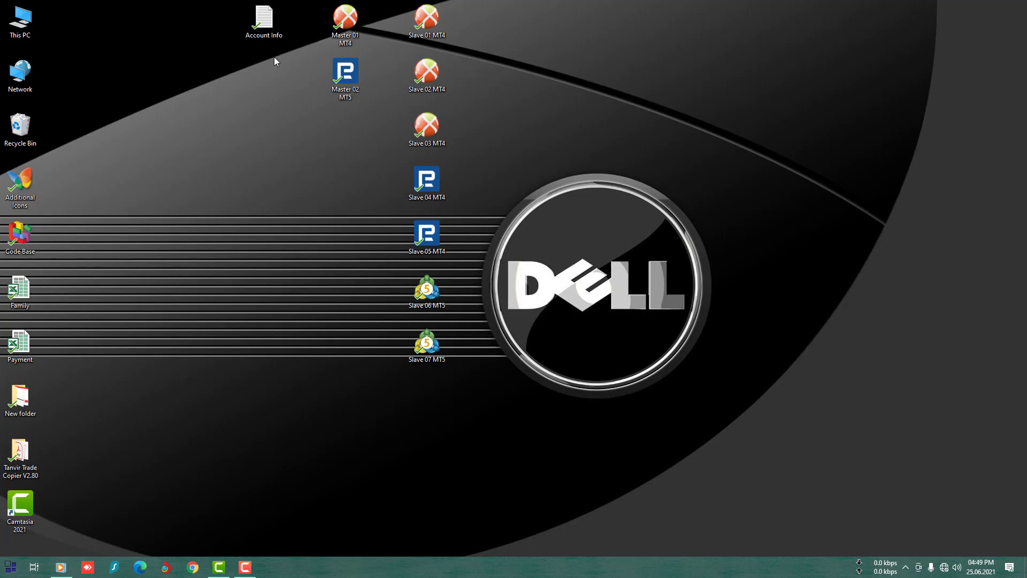
- Open the Account Info note in Notepad and highlight the two master account lines
double_click(265, 21)
left_click_drag(806, 290, 379, 273)
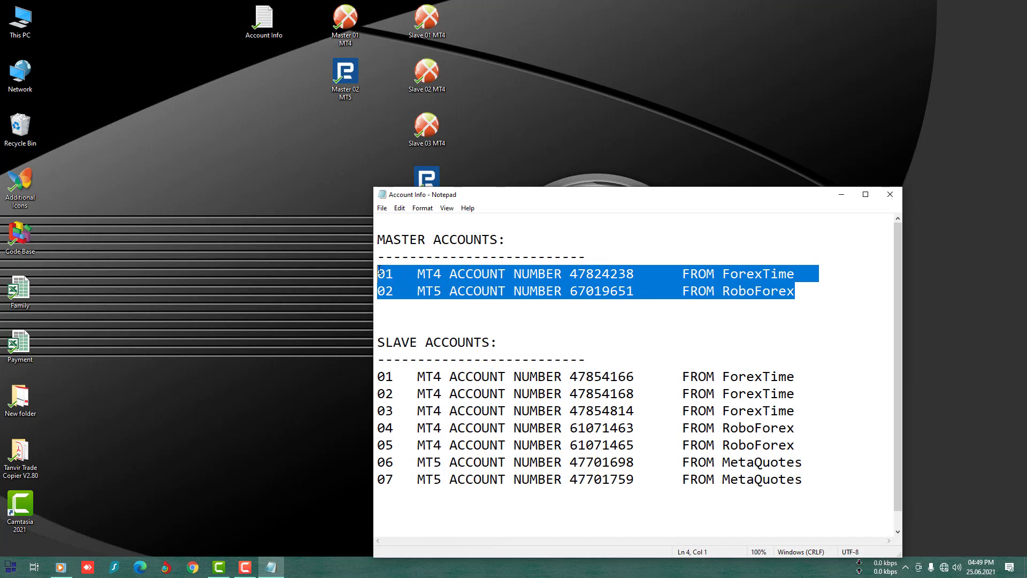
left_click(650, 325)
scroll(650, 326, "down", 1)
left_click(417, 257)
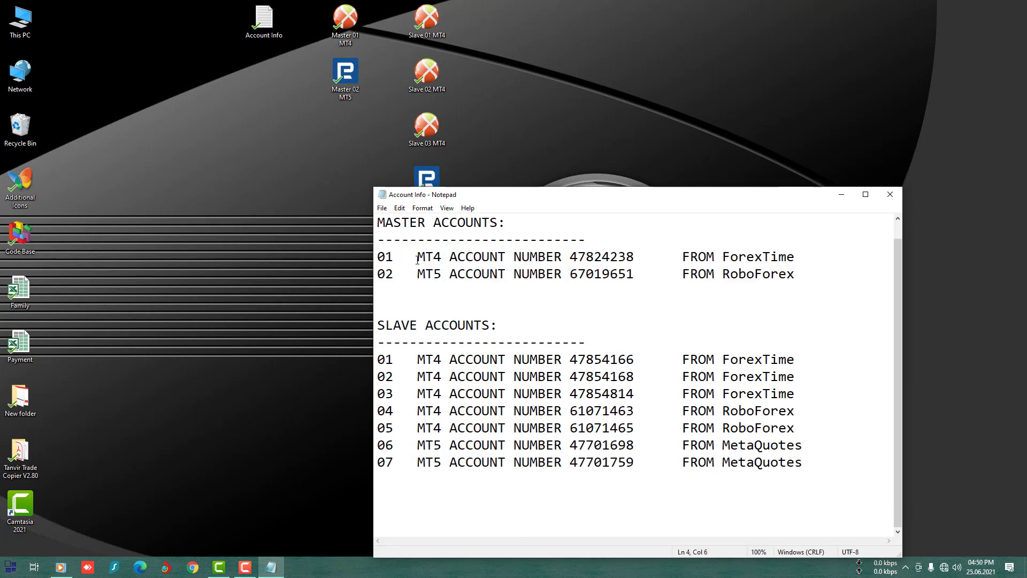
key("shift+End")
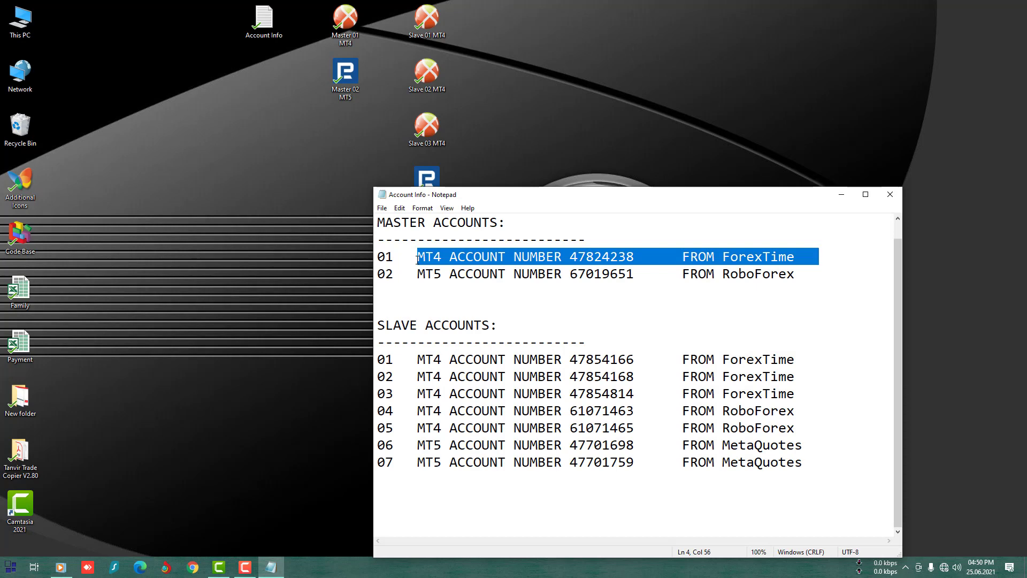
left_click(411, 273)
key("shift+End")
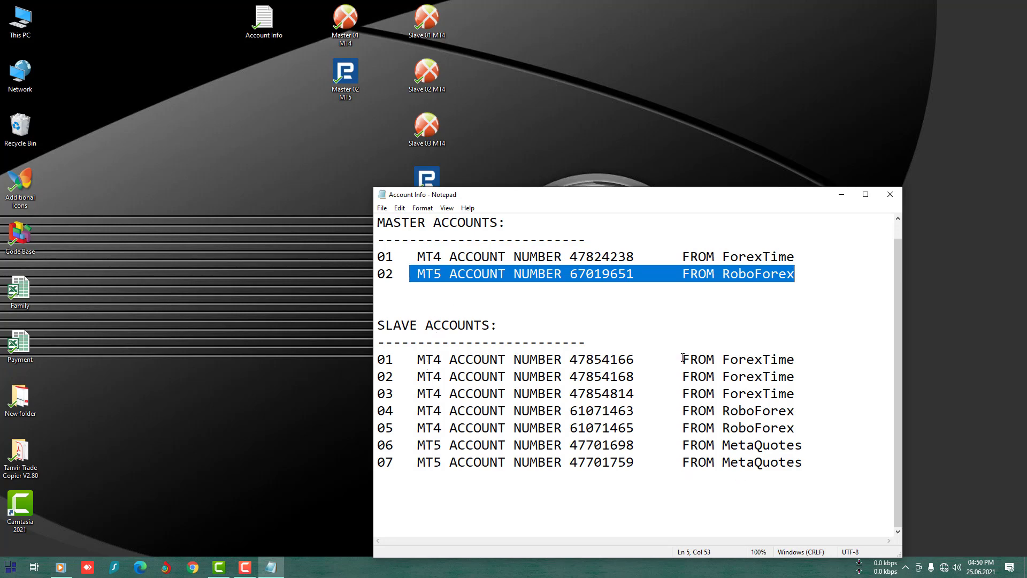
- Highlight the slave account lines: the three ForexTime, two RoboForex MT4 and two MetaQuotes MT5 accounts
left_click_drag(378, 359, 762, 463)
left_click_drag(396, 368, 800, 395)
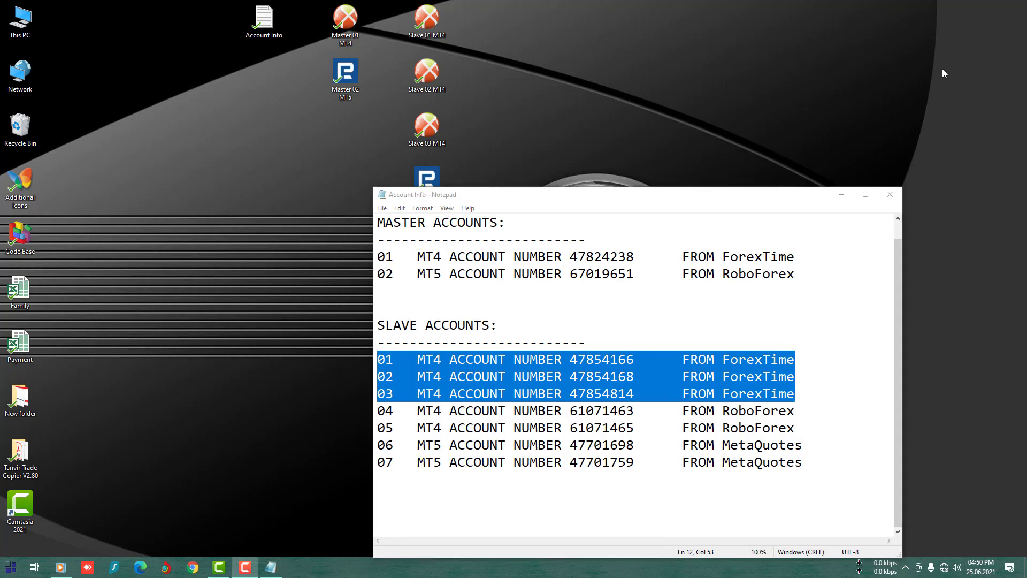
left_click_drag(378, 411, 817, 428)
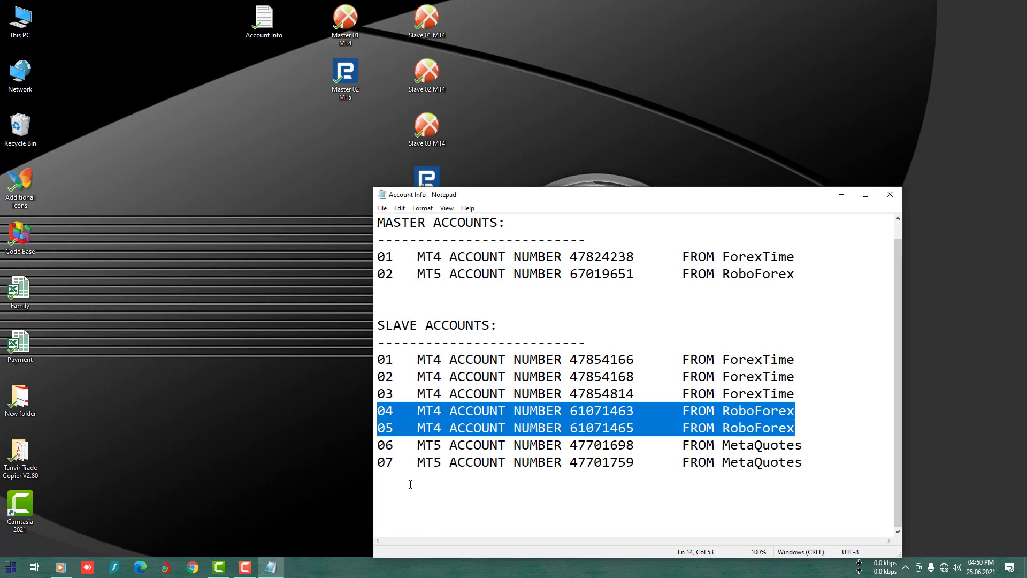
left_click_drag(378, 445, 829, 460)
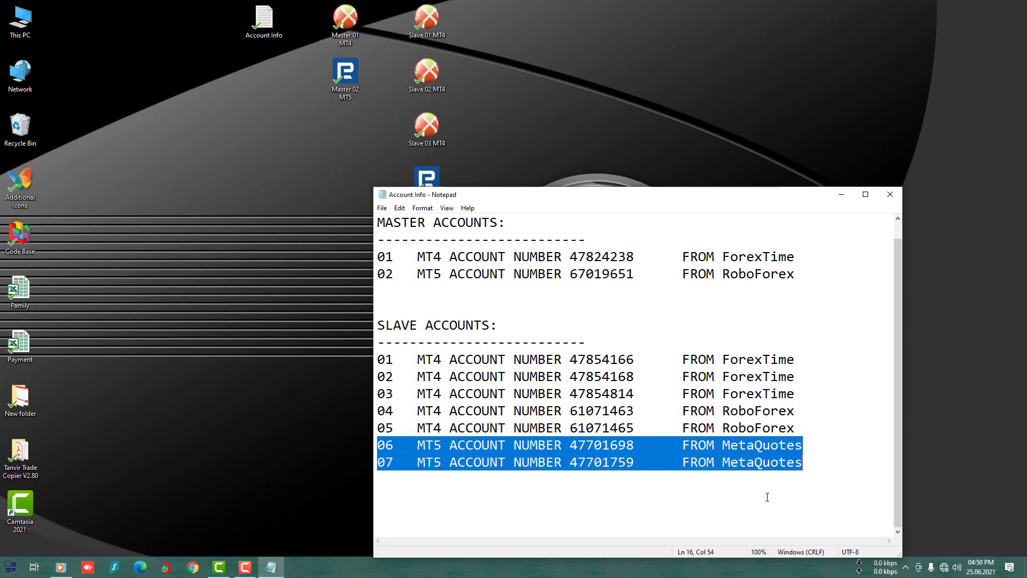
left_click_drag(417, 257, 831, 255)
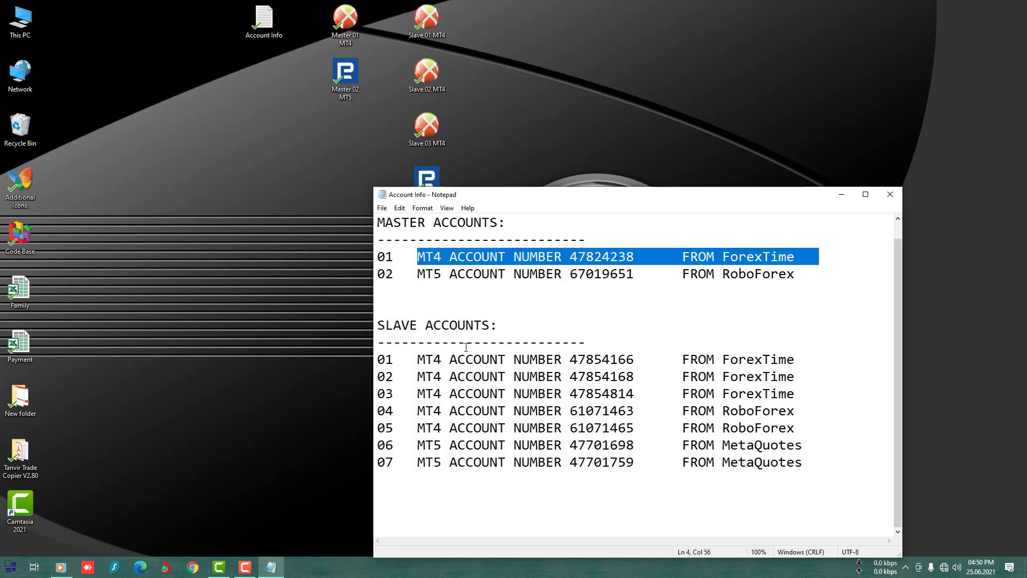
left_click_drag(379, 360, 827, 474)
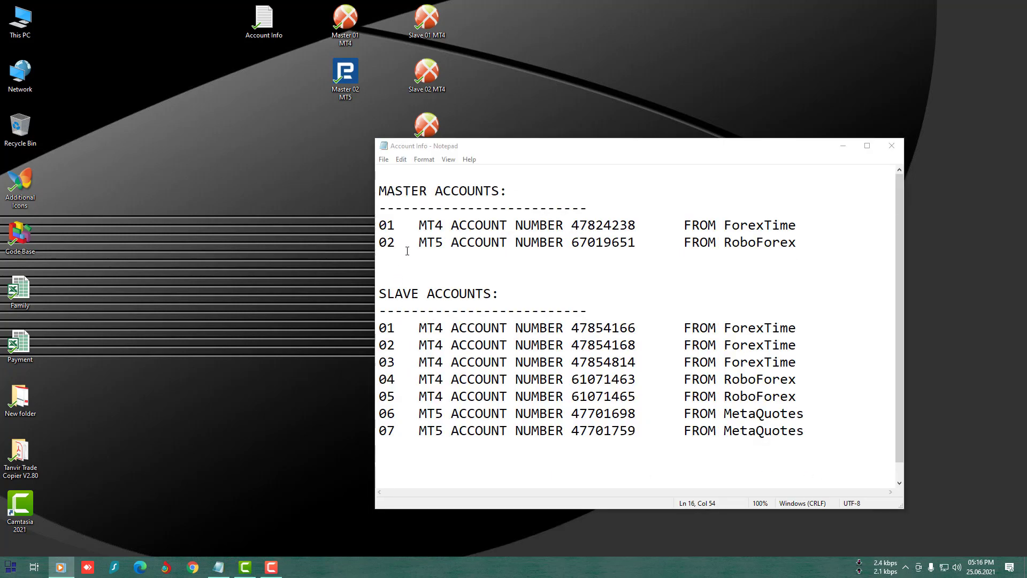
- Re-highlight master line 01 and all seven slave lines, then minimize Notepad
left_click(417, 225)
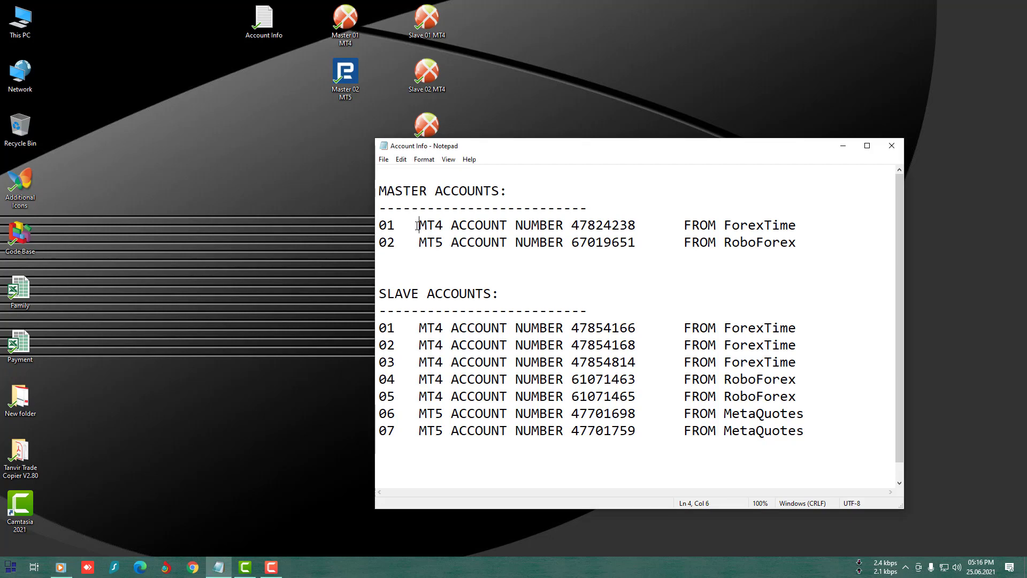
key("shift+End")
left_click_drag(378, 328, 808, 435)
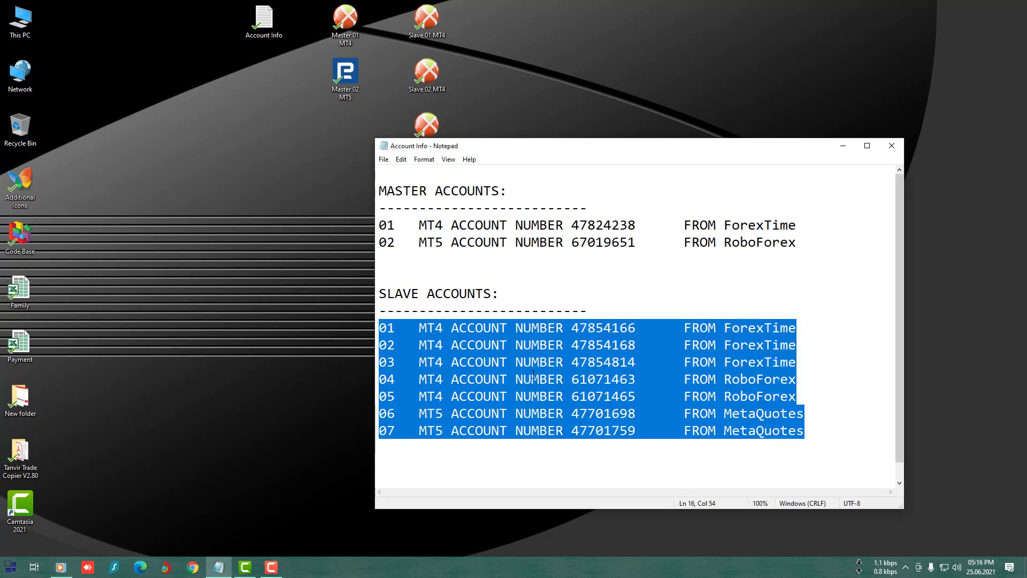
left_click(843, 146)
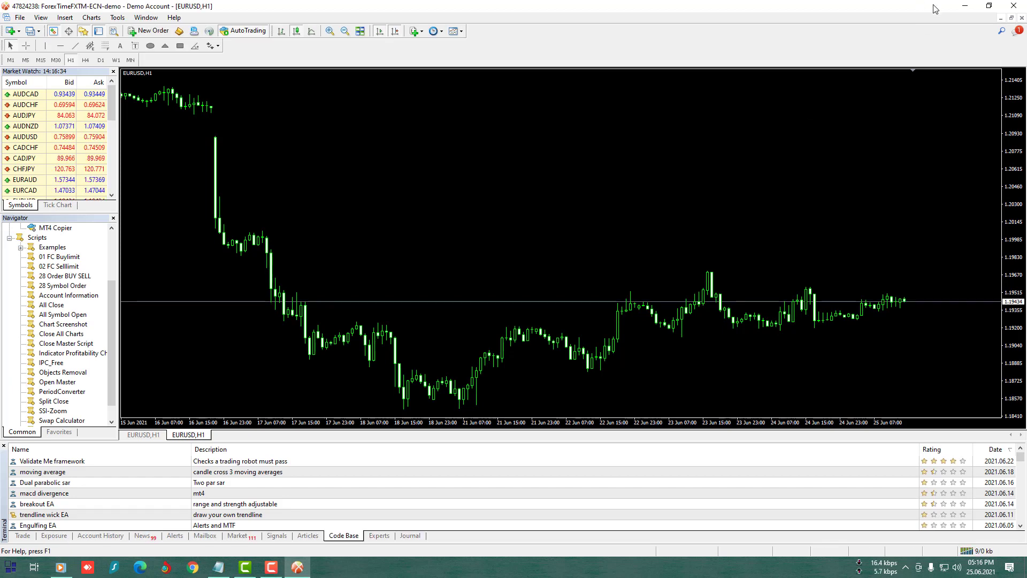
- Launch the Slave 01, 02 and 03 MT4 terminals, minimizing each after it opens
left_click(964, 6)
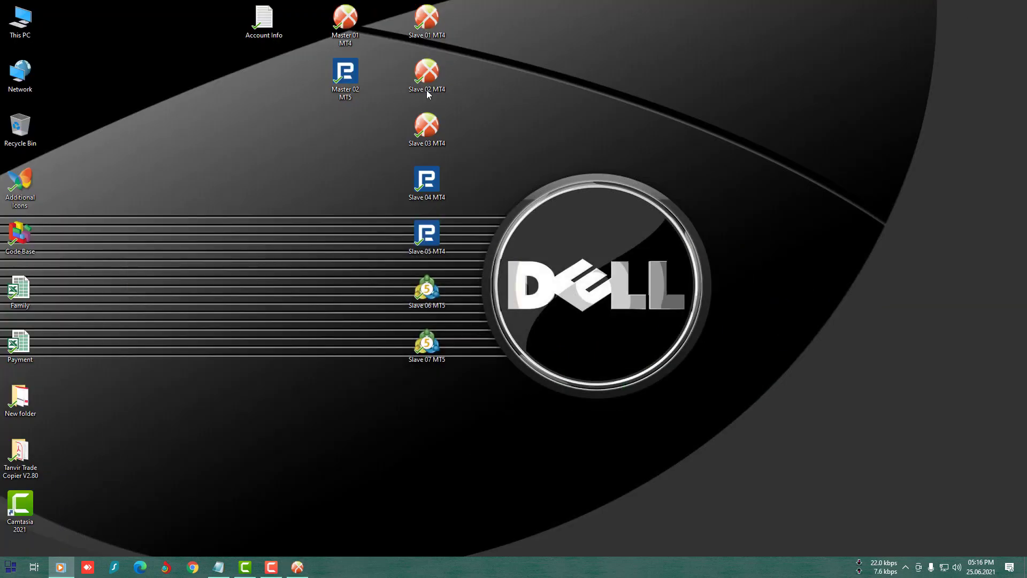
left_click(431, 35)
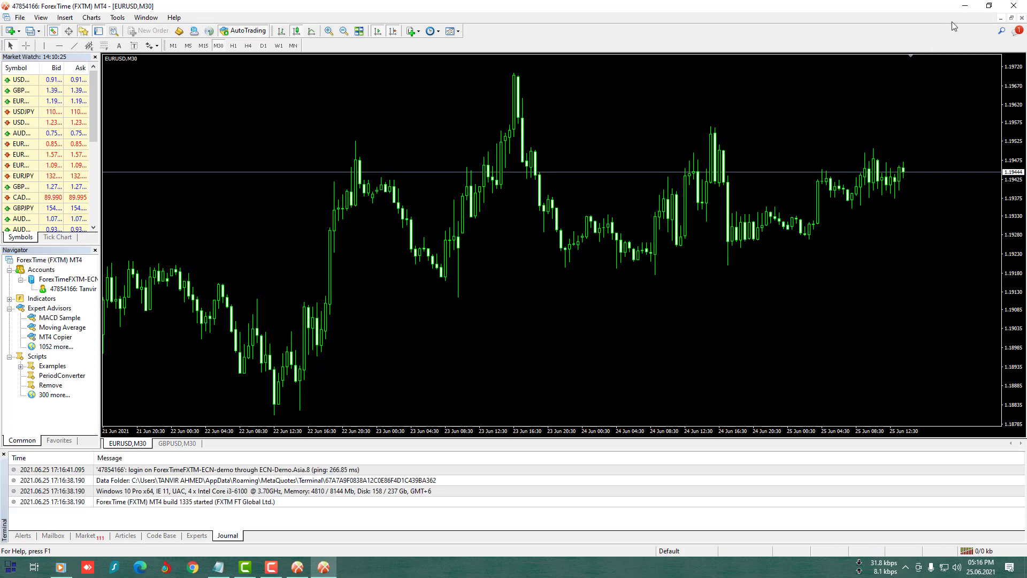
left_click(965, 5)
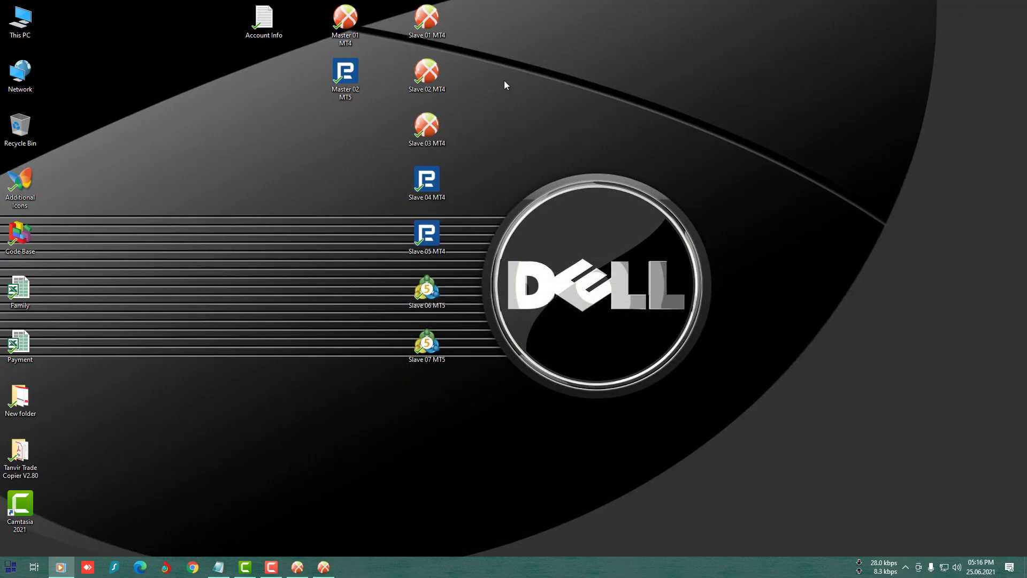
double_click(436, 85)
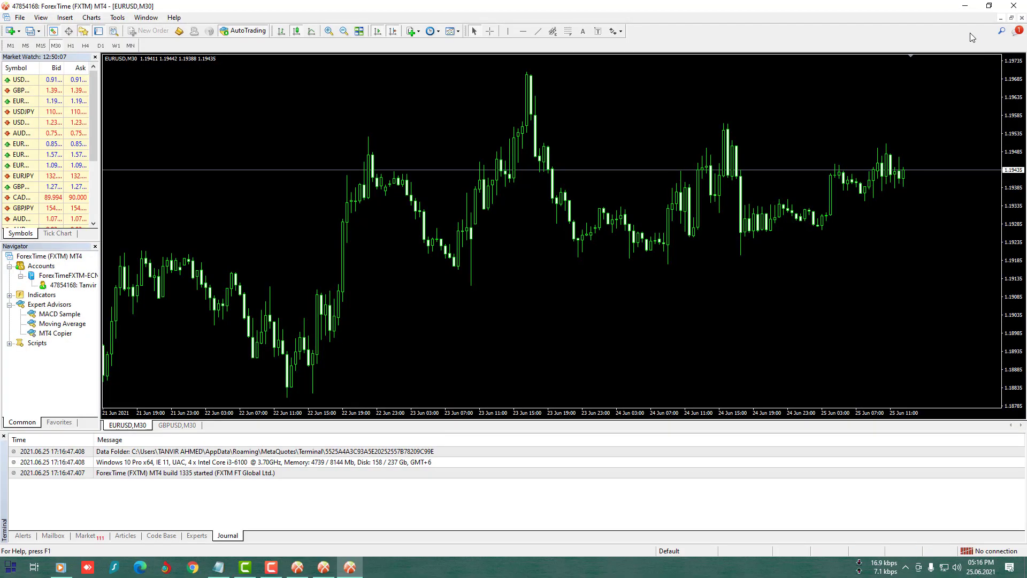
left_click(966, 8)
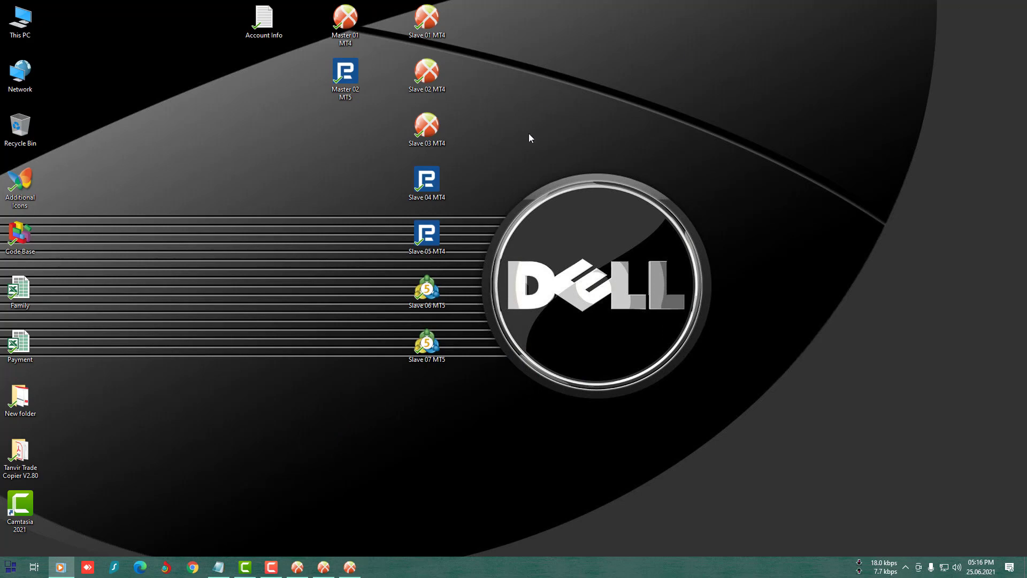
double_click(435, 136)
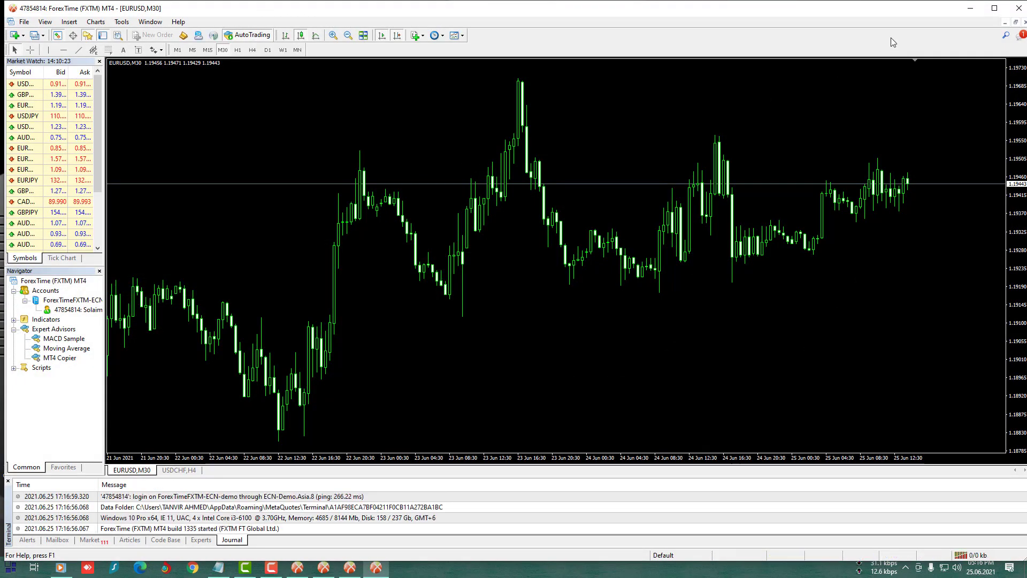
left_click(970, 8)
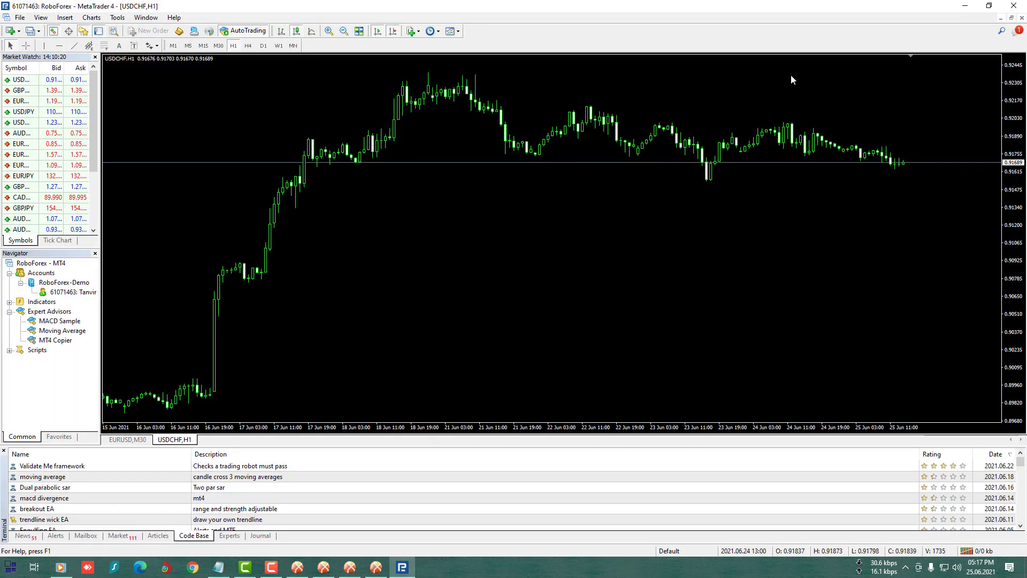
- Minimize Slaves 04 and 05 MT4 and 06 MT5, launch Slave 07 MT5, and return to the master MT4
left_click(965, 6)
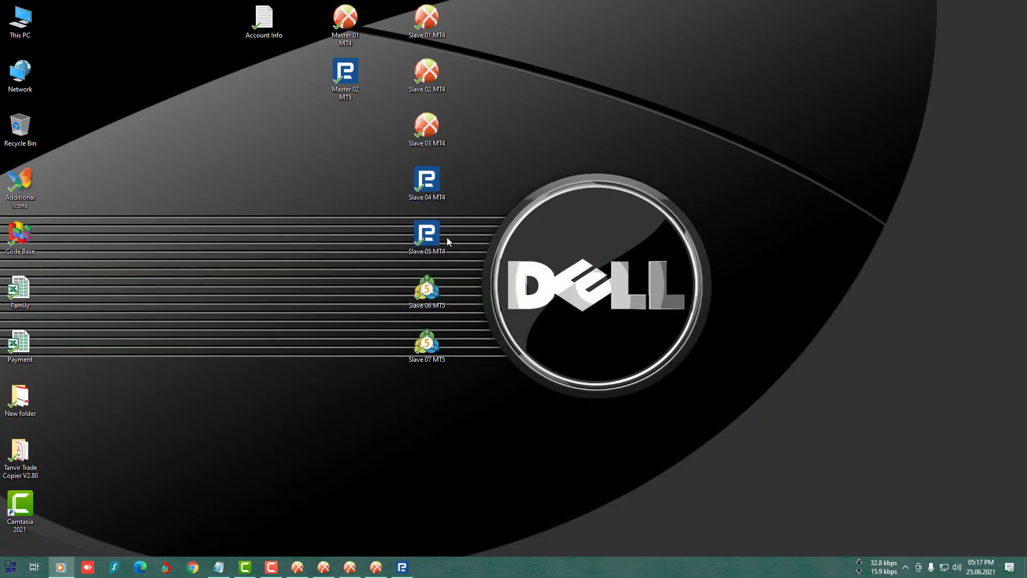
double_click(427, 241)
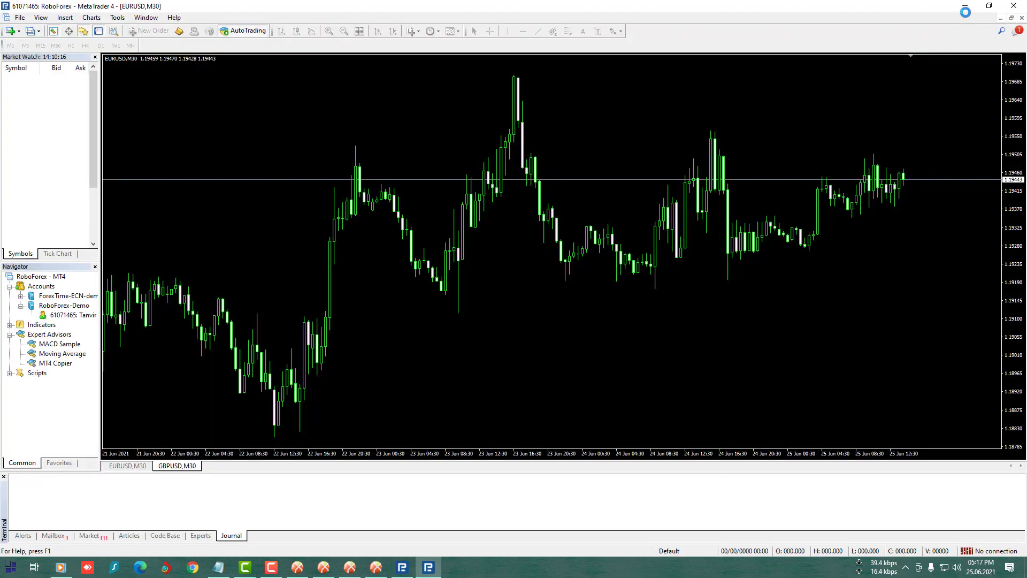
left_click(965, 6)
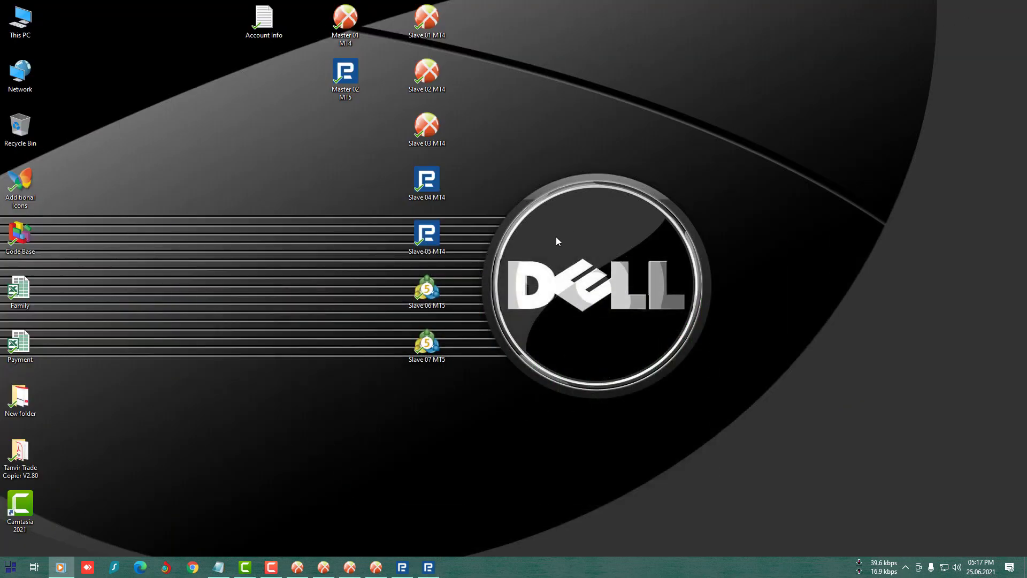
double_click(436, 303)
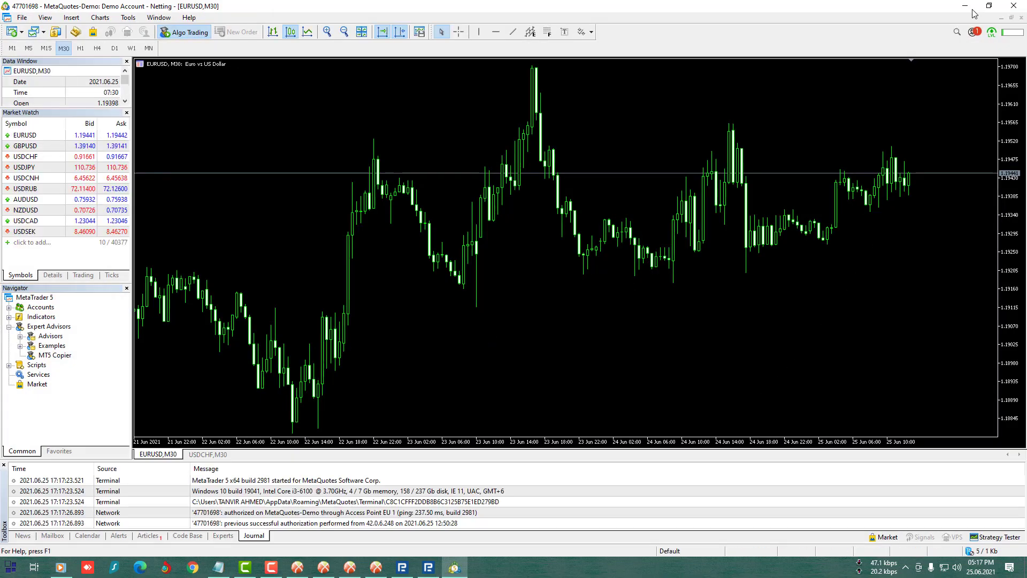
left_click(966, 6)
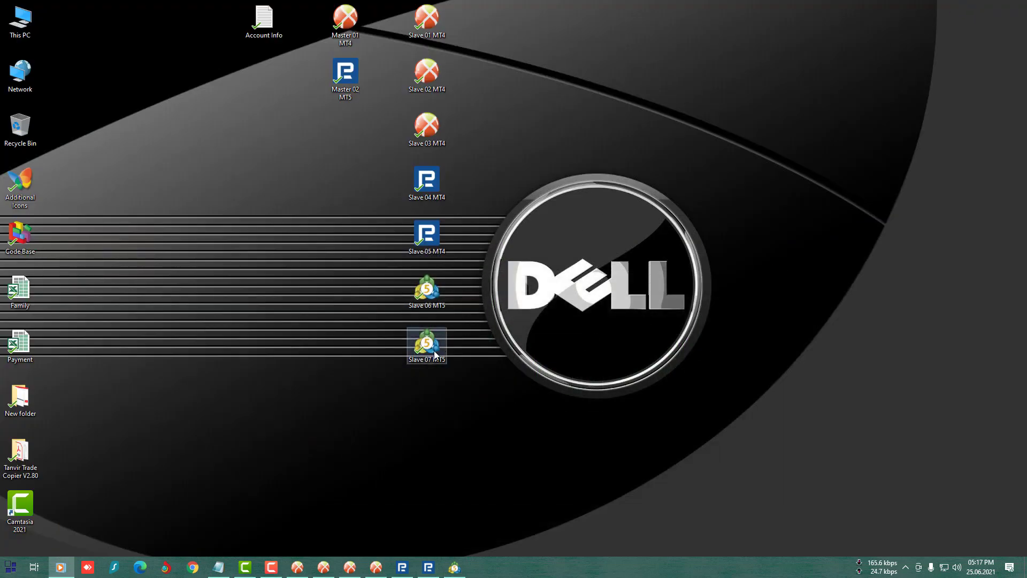
left_click(434, 351)
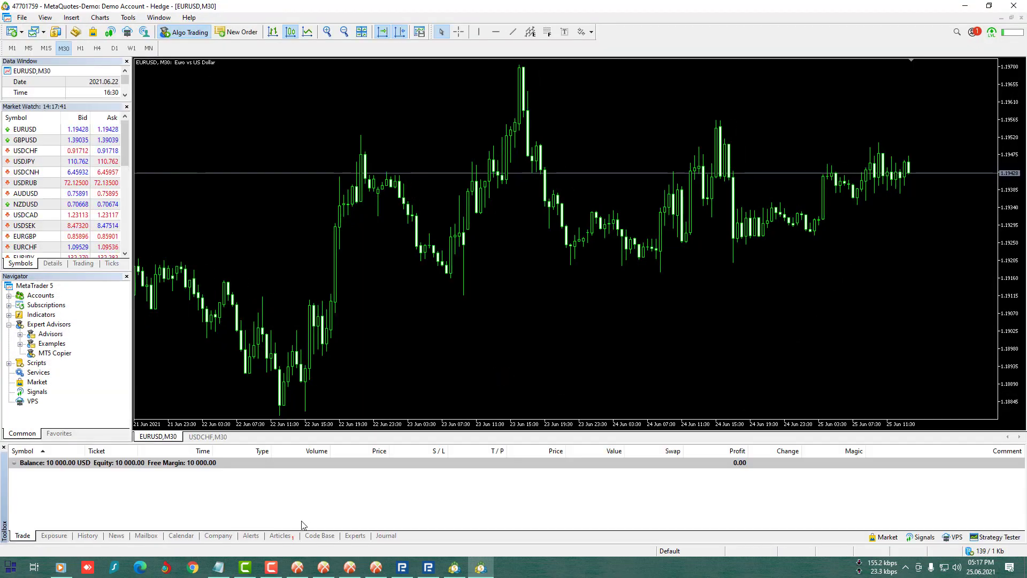
left_click(295, 570)
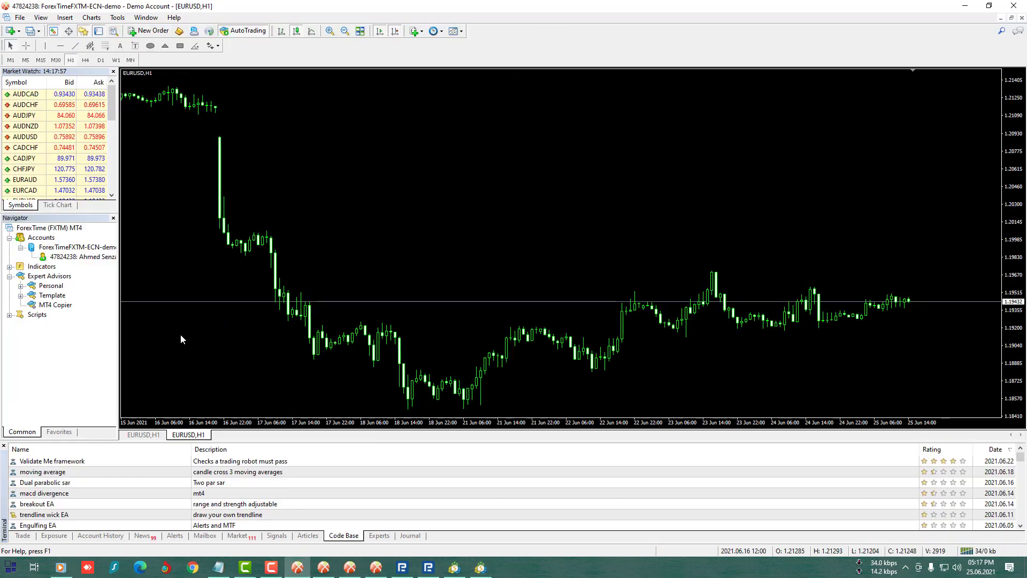
- Attach MT4 Copier to the EURUSD H1 chart, dismiss the invalid-account alert, and switch it to MASTER MODE
double_click(55, 309)
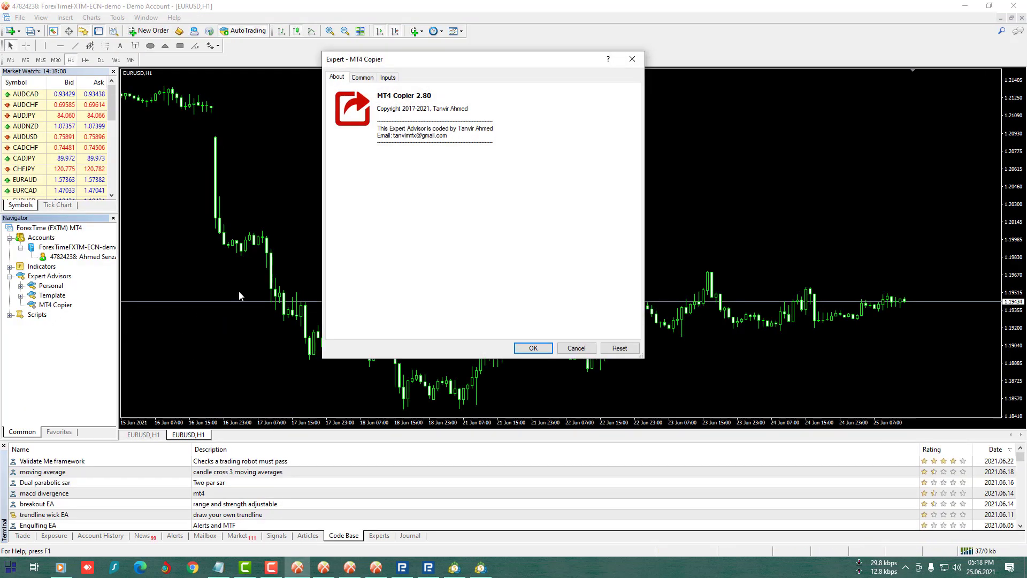
left_click(533, 350)
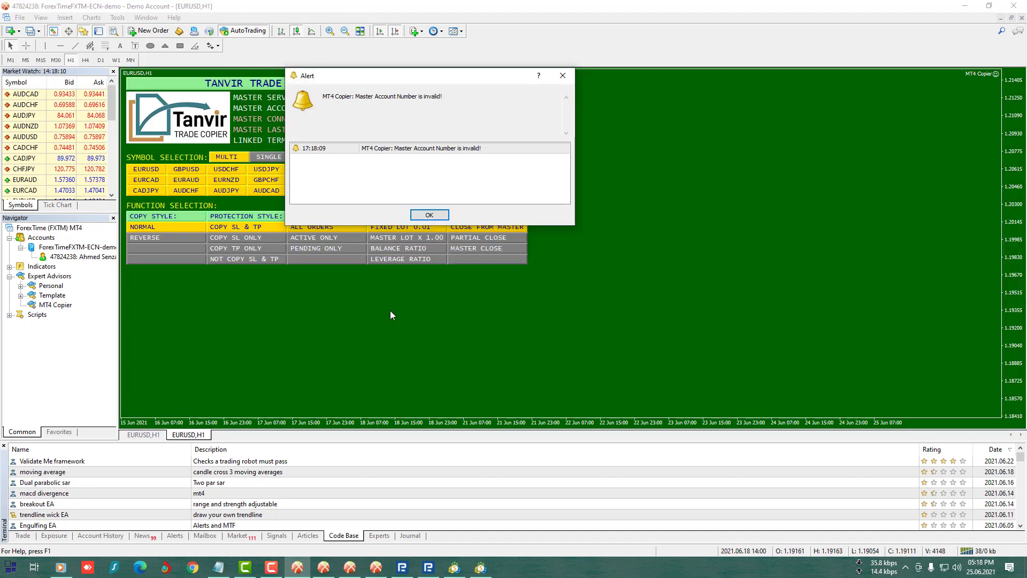
left_click(442, 214)
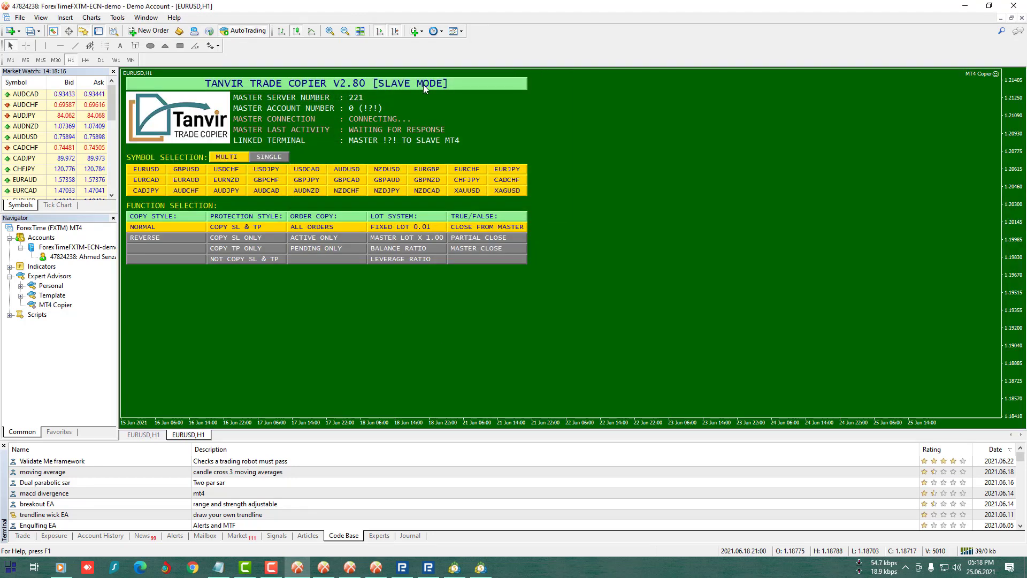
left_click(423, 85)
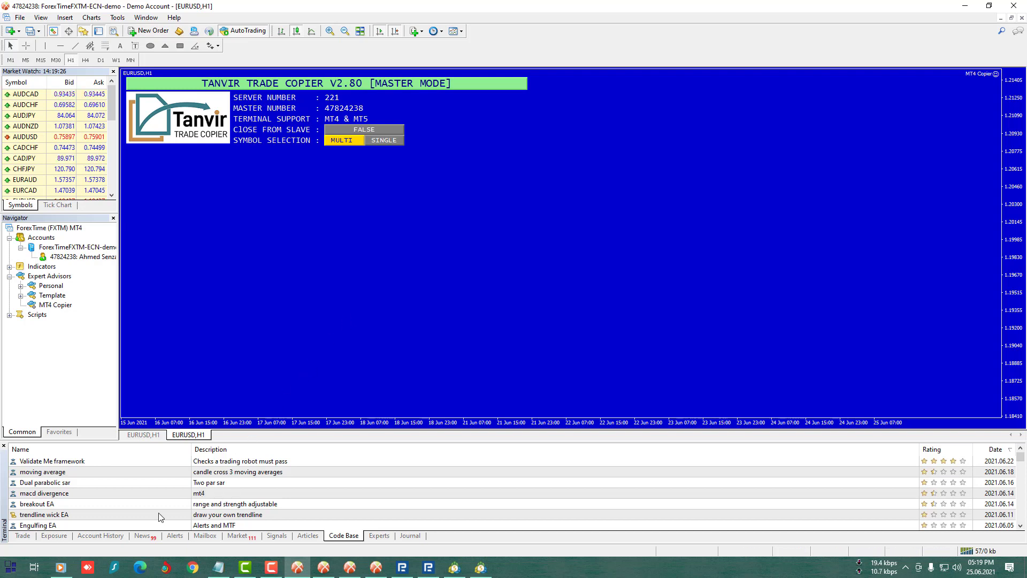
- On the first slave MT4 terminal, open the MT4 Copier settings and paste in the master account number
left_click(322, 568)
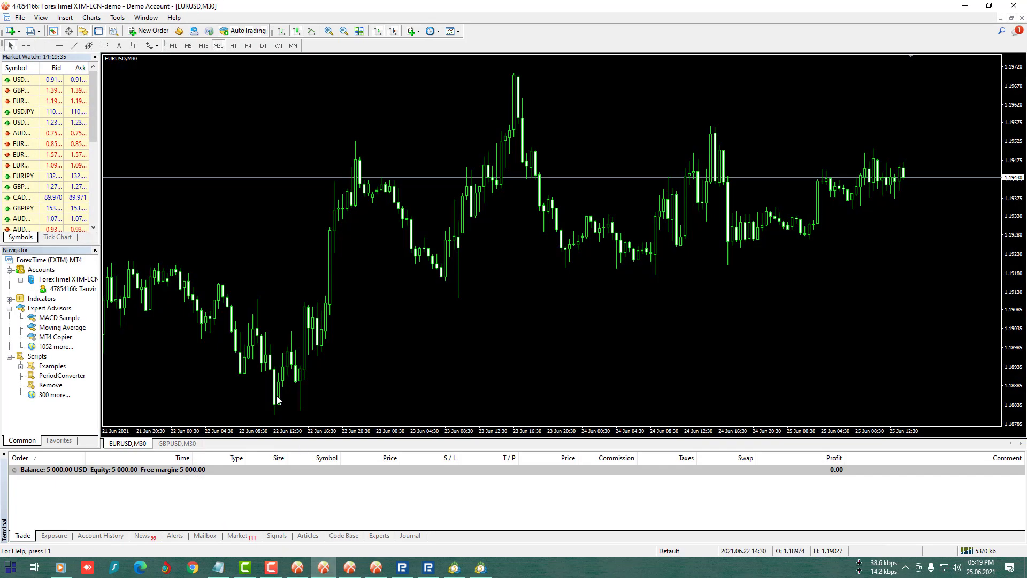
left_click(55, 338)
double_click(55, 338)
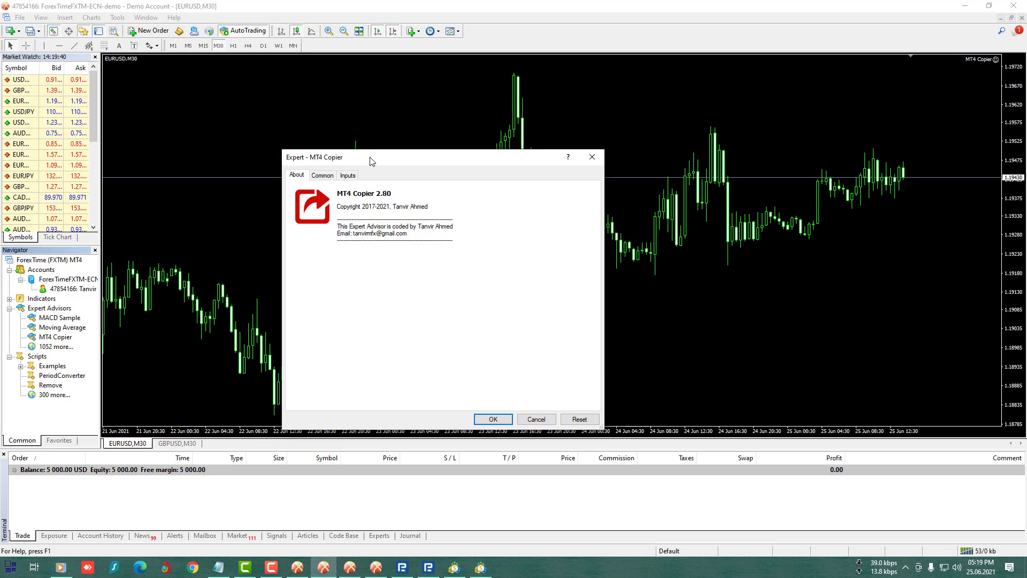
left_click_drag(372, 158, 372, 90)
left_click(347, 109)
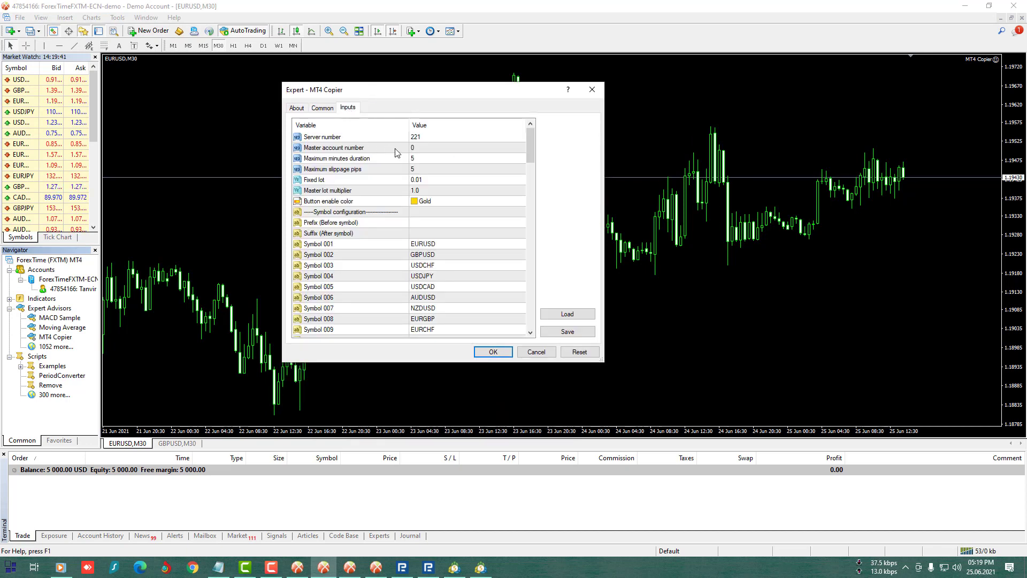
left_click(421, 140)
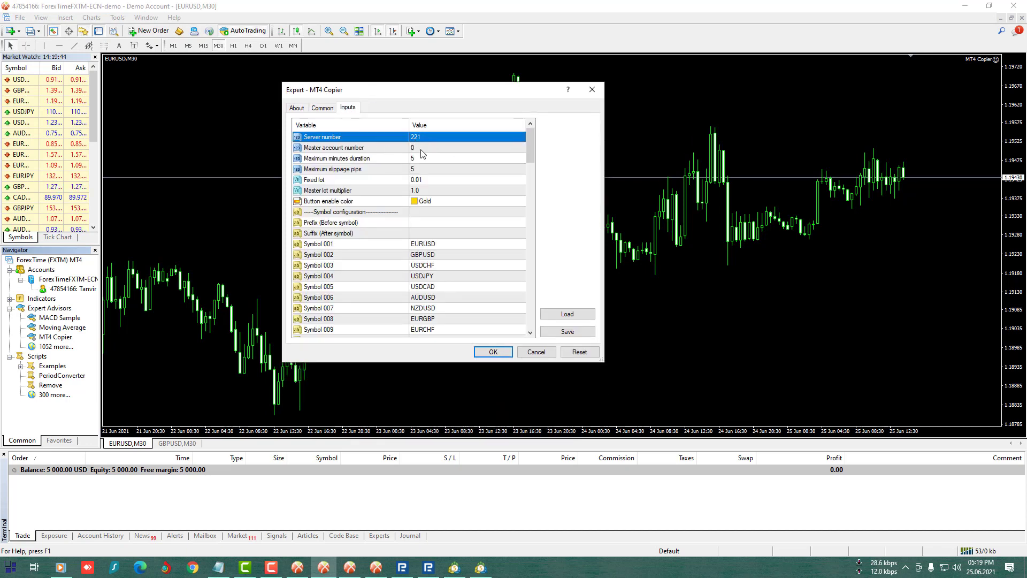
double_click(421, 148)
left_click(438, 157)
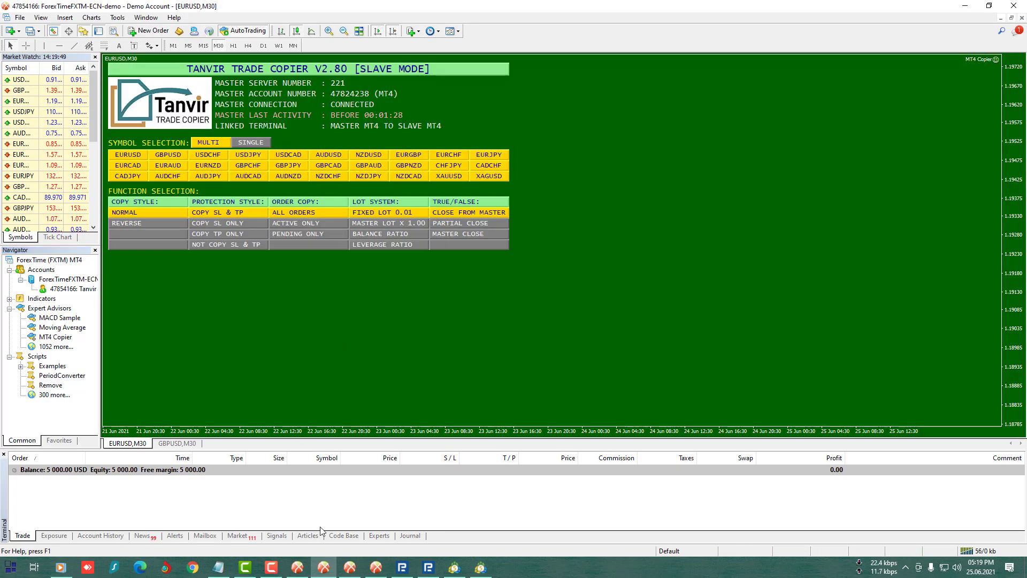
- On the next slave MT4 terminal, attach MT4 Copier with the master's account number as Master account number
left_click(349, 567)
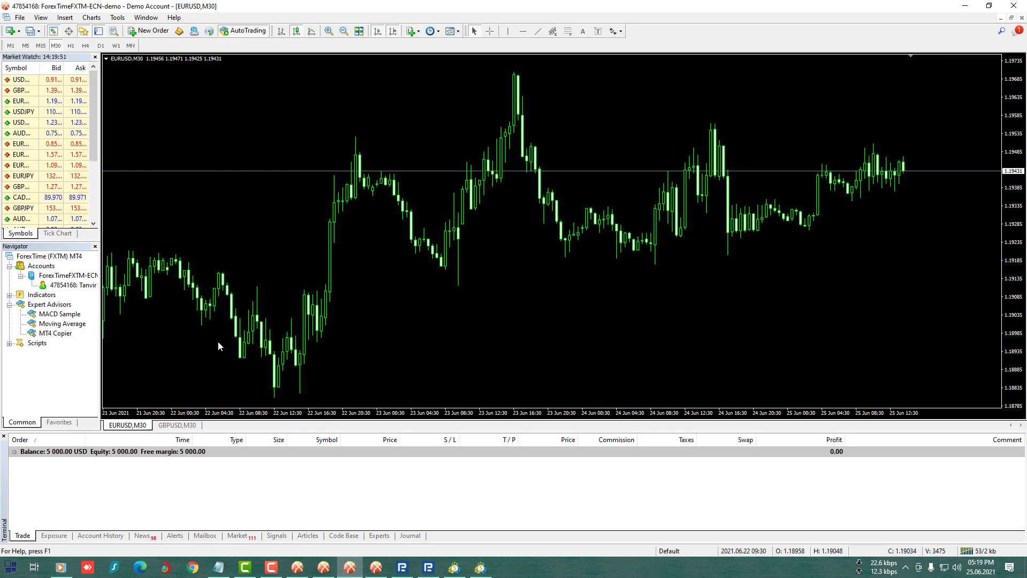
double_click(58, 334)
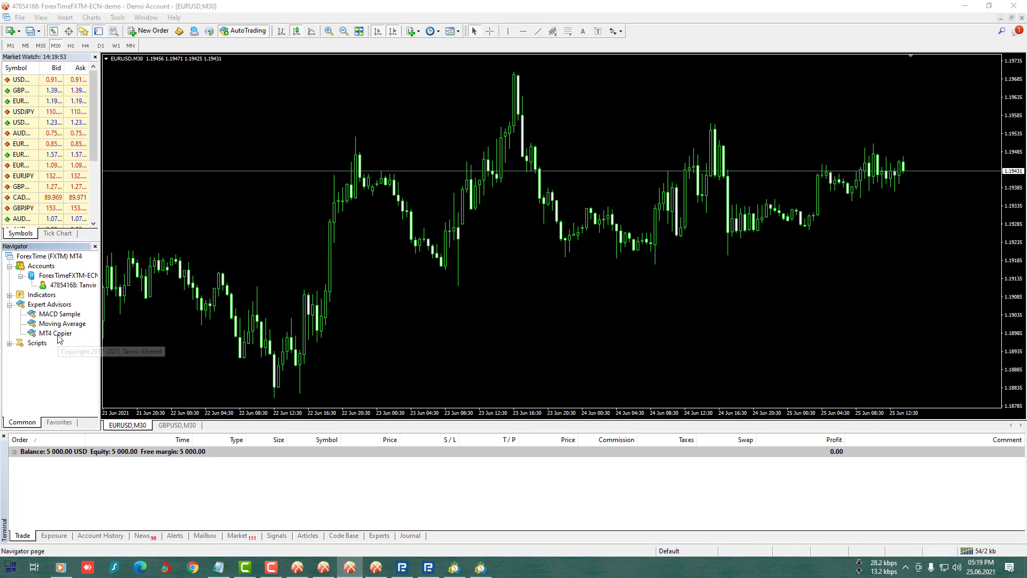
left_click(327, 97)
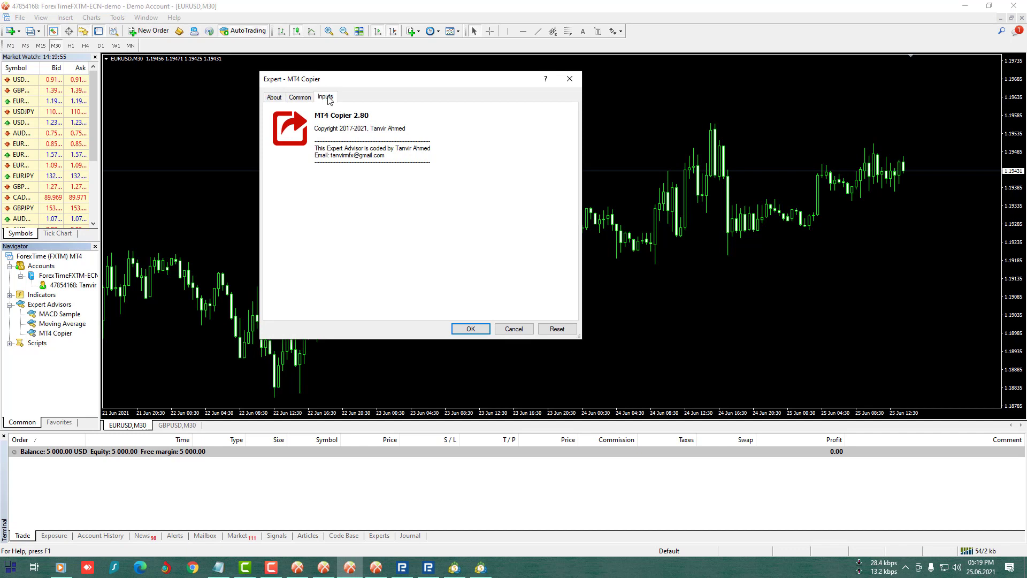
left_click(382, 128)
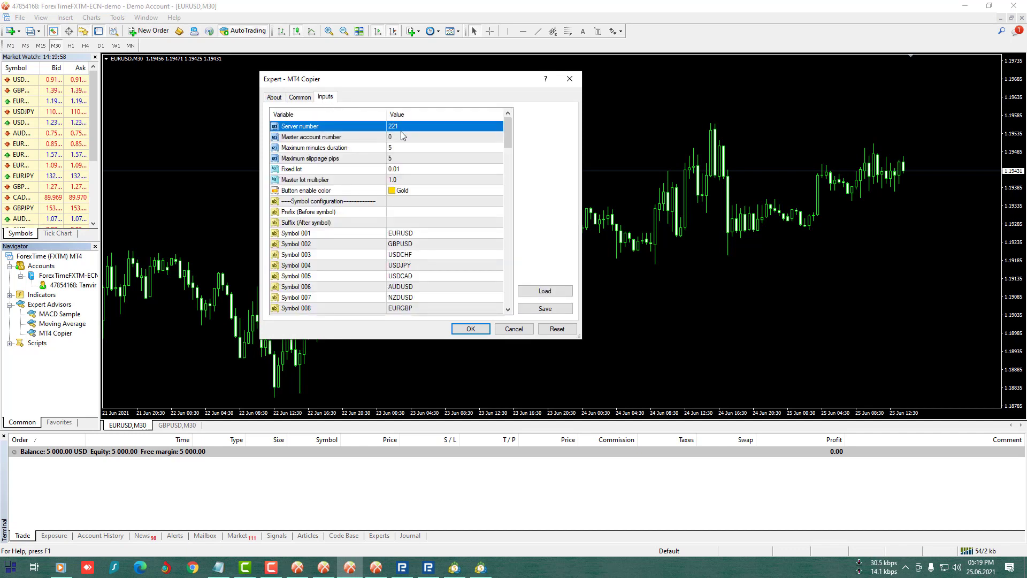
left_click(403, 136)
left_click(403, 136)
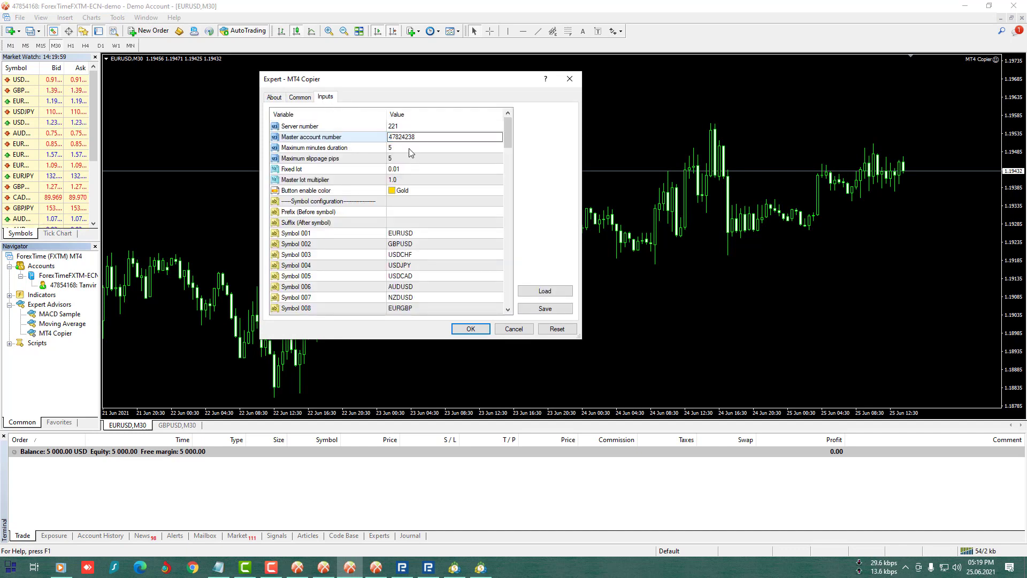
left_click(409, 149)
left_click(471, 328)
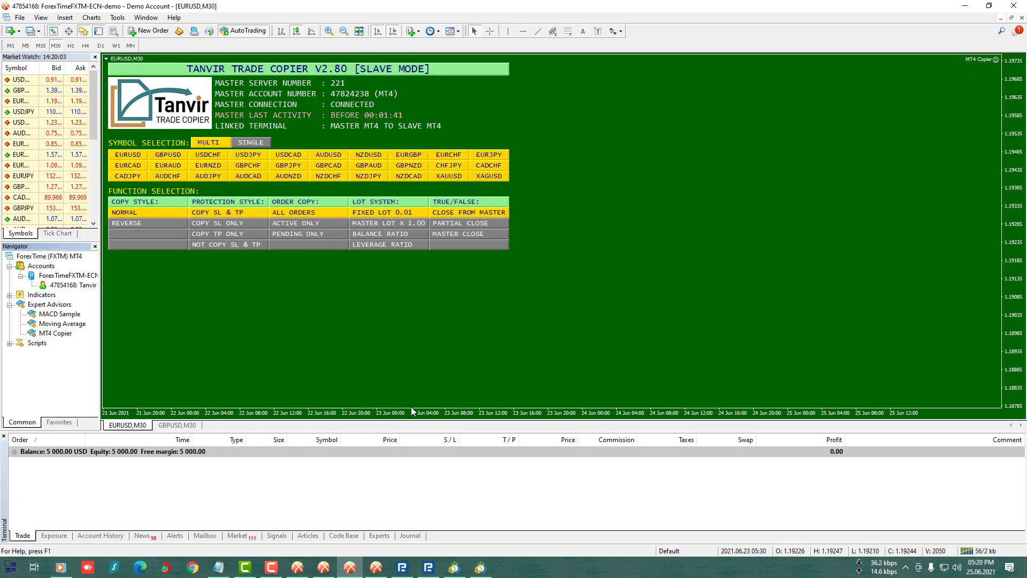
- On a third slave MT4 terminal, attach MT4 Copier with the master's account number set
left_click(376, 567)
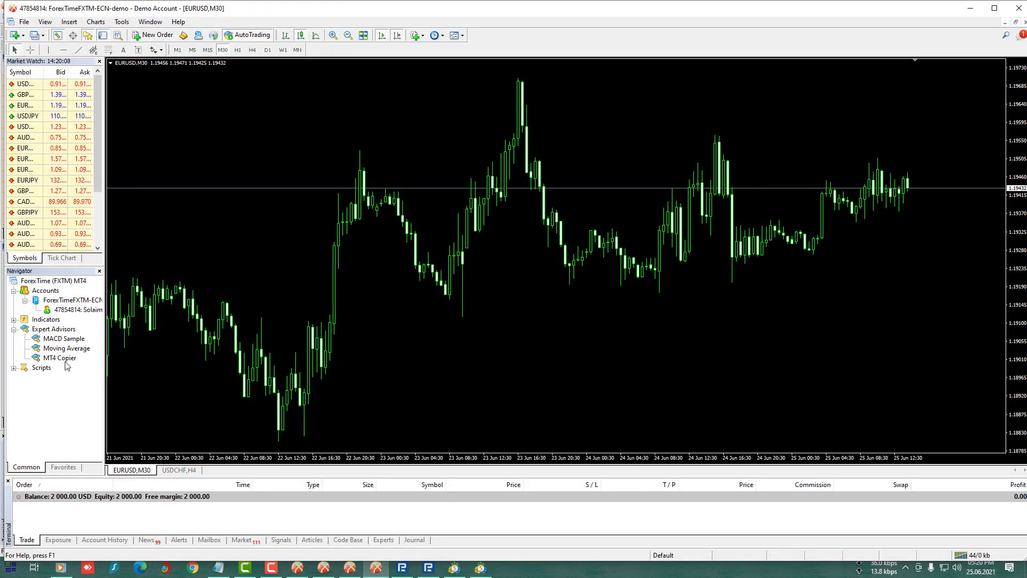
left_click_drag(59, 358, 316, 221)
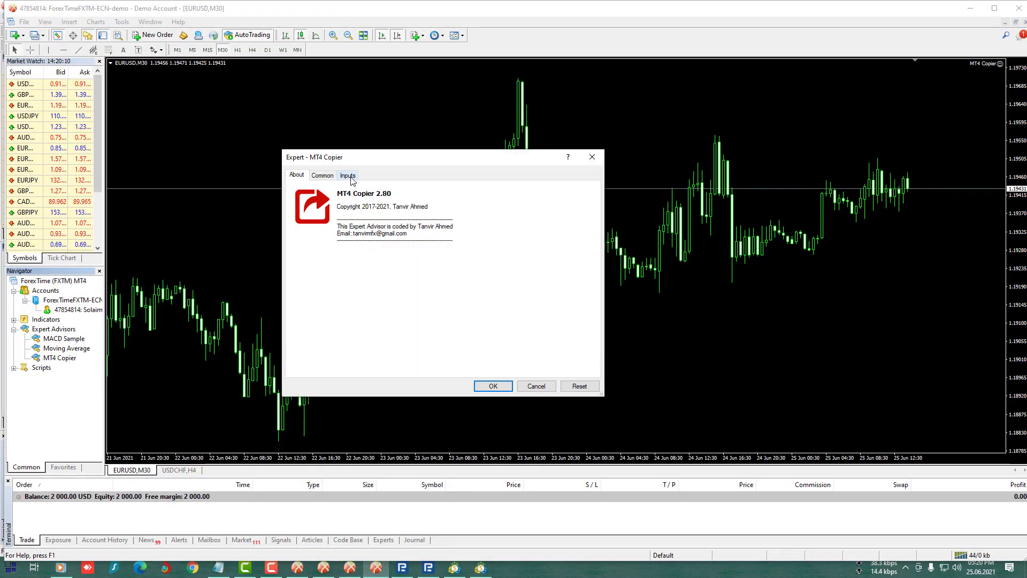
left_click(348, 176)
left_click(424, 207)
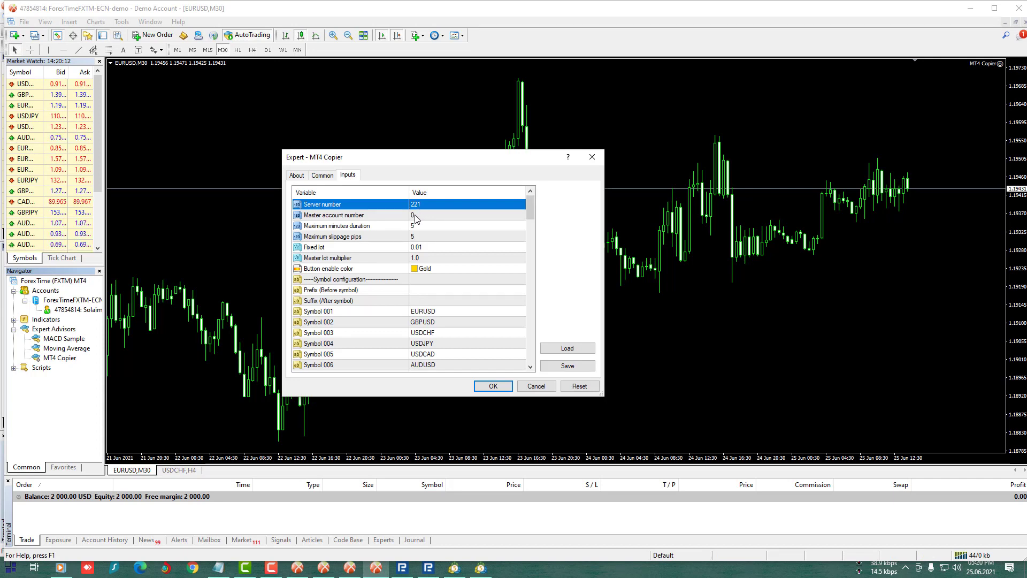
double_click(420, 216)
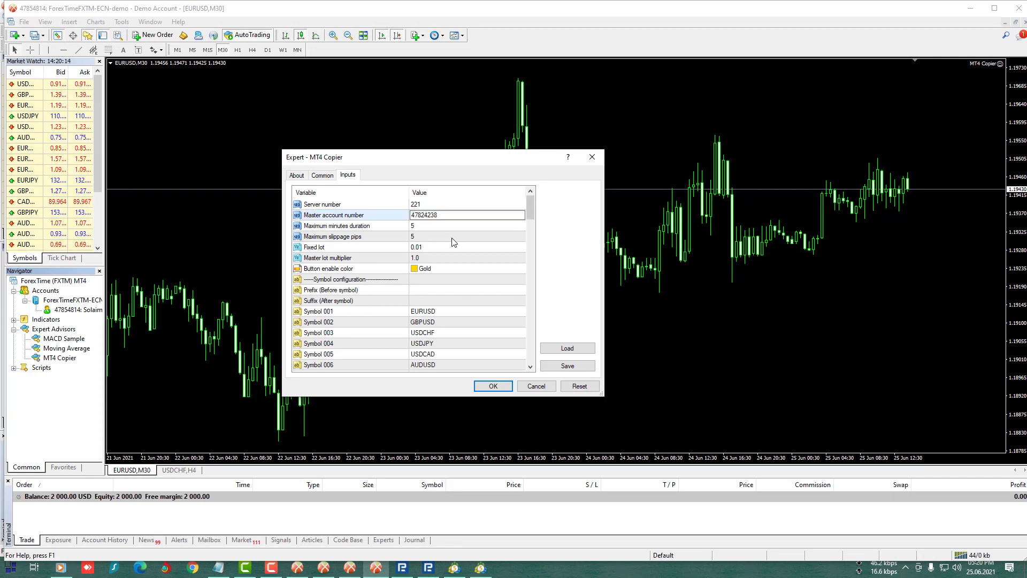
left_click(460, 237)
left_click(493, 386)
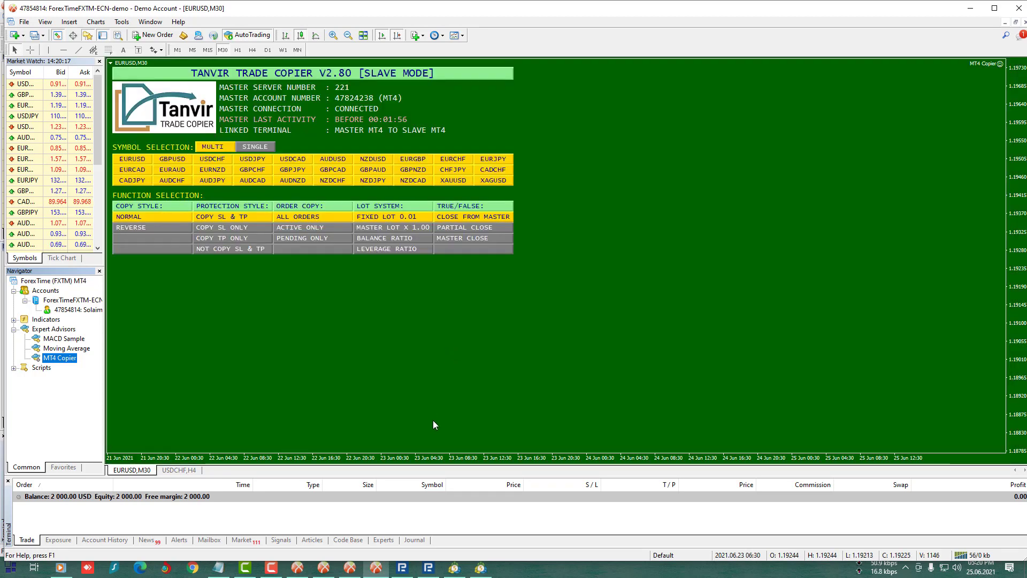
- On the RoboForex MT4 terminal, attach MT4 Copier with the master account number pasted in
left_click(402, 571)
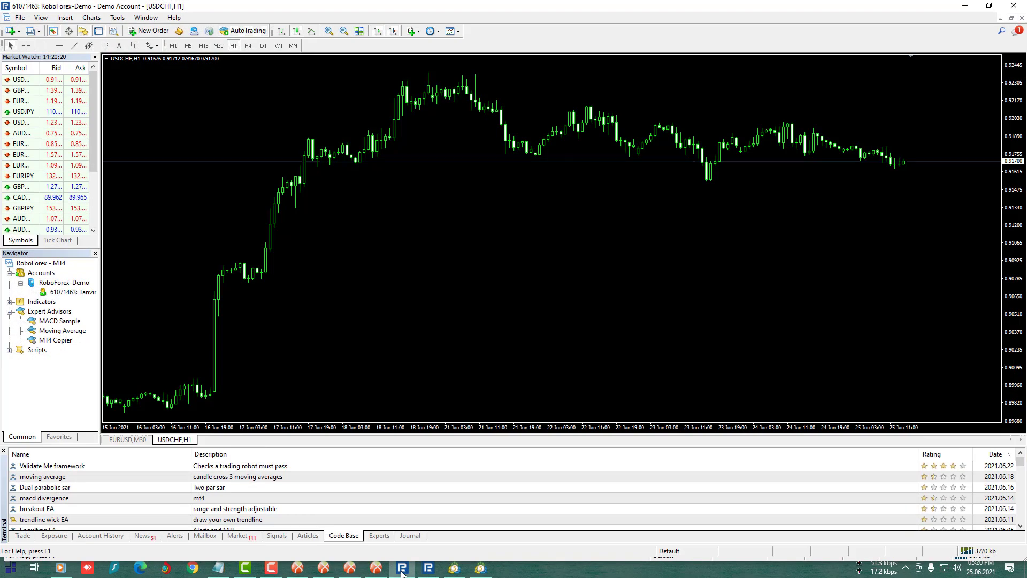
double_click(56, 340)
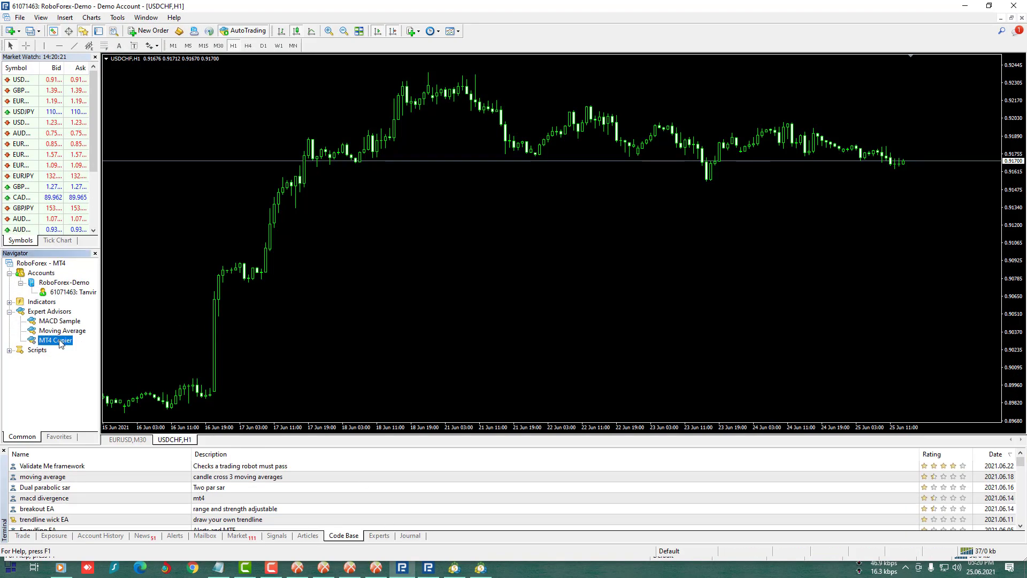
left_click(347, 177)
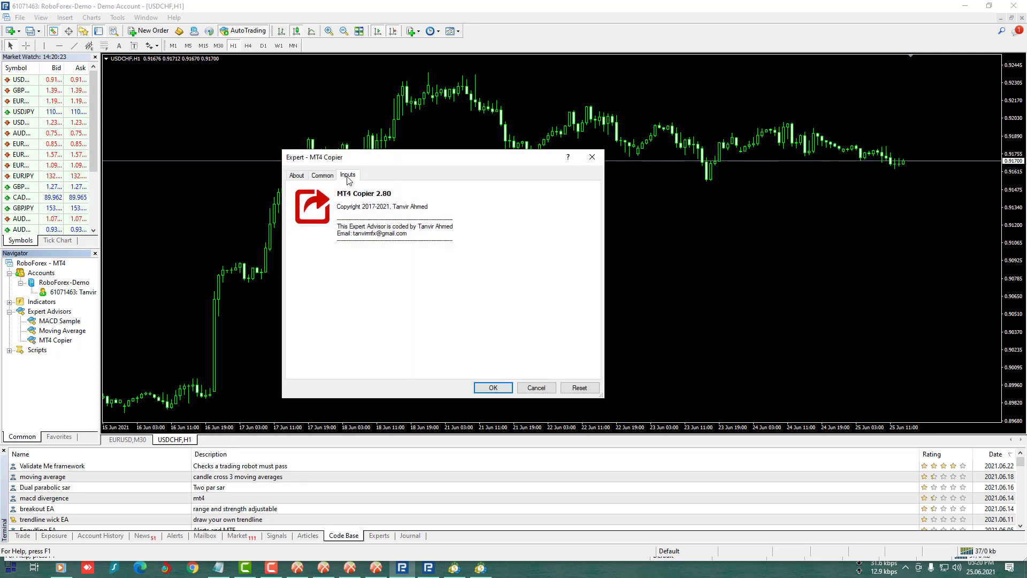
left_click(424, 206)
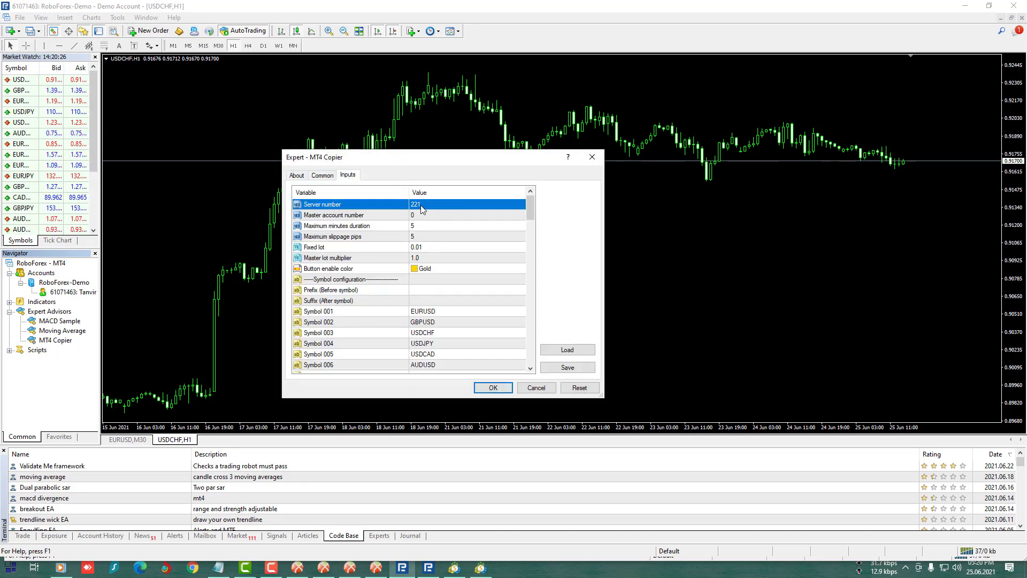
double_click(426, 215)
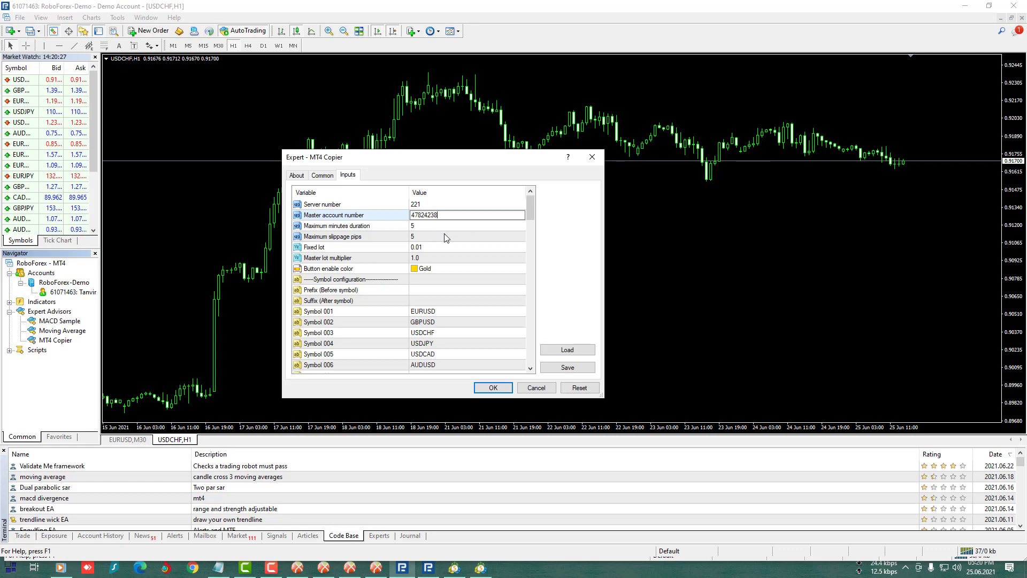
left_click(446, 237)
left_click(493, 387)
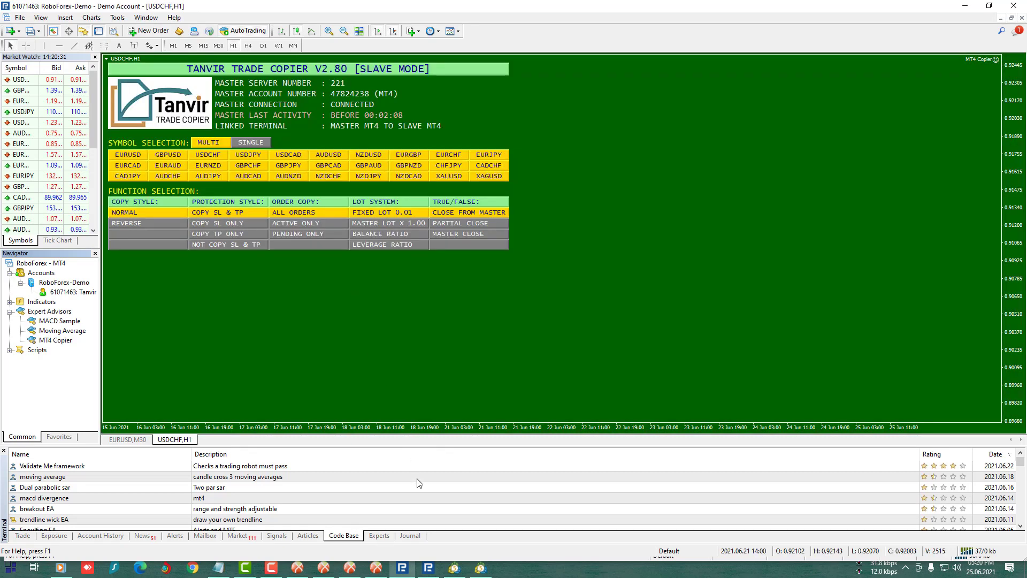
- Attach MT4 Copier to another RoboForex terminal's chart with the master account number pasted in, then refocus MT4
left_click(430, 568)
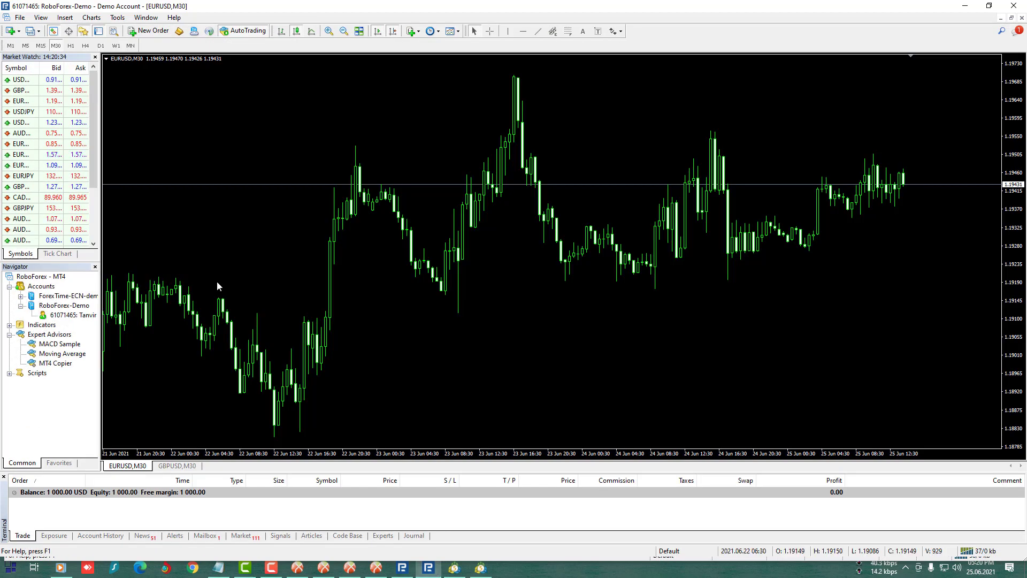
left_click_drag(55, 363, 355, 214)
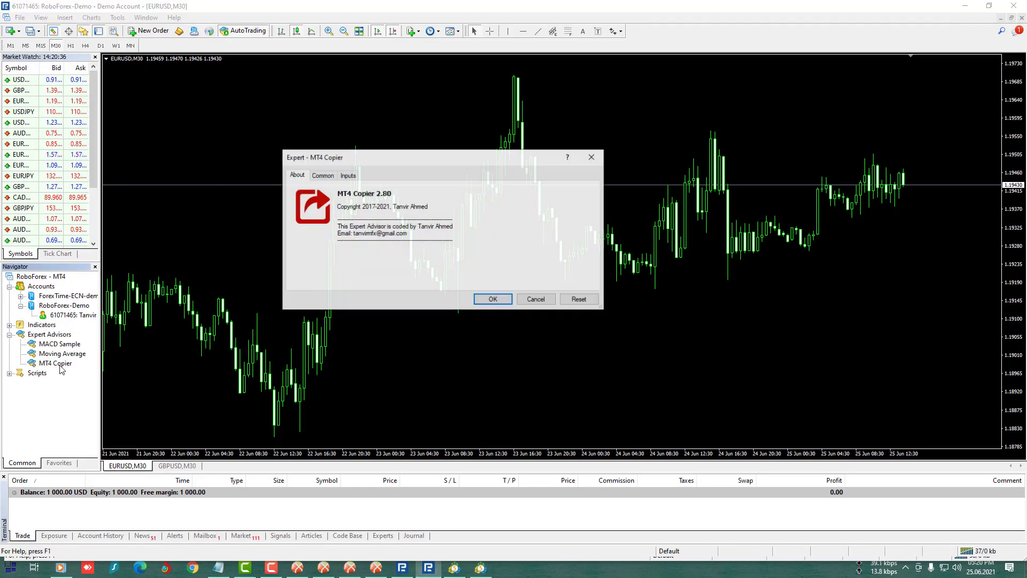
left_click(347, 175)
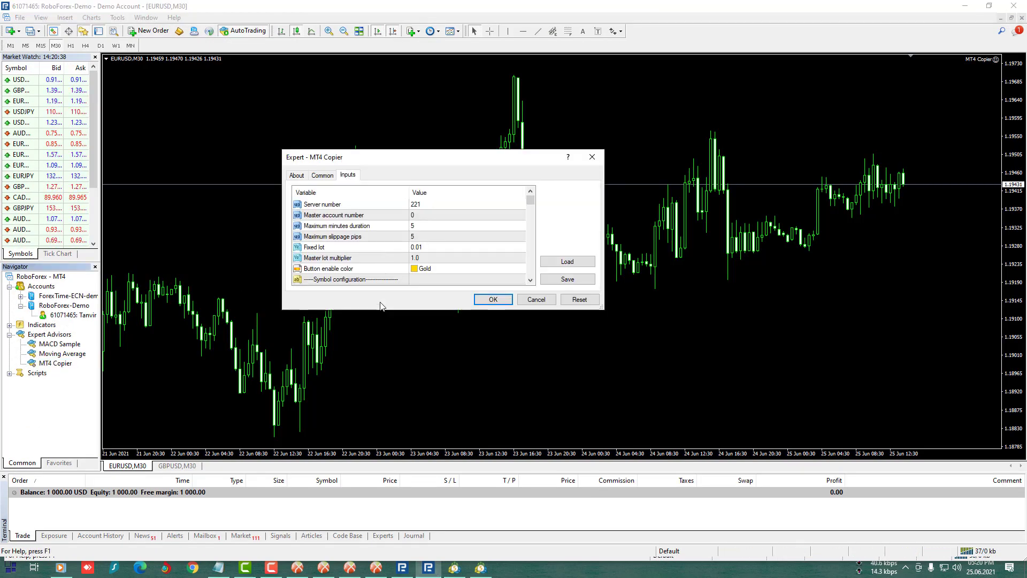
left_click_drag(380, 332, 381, 365)
left_click(416, 206)
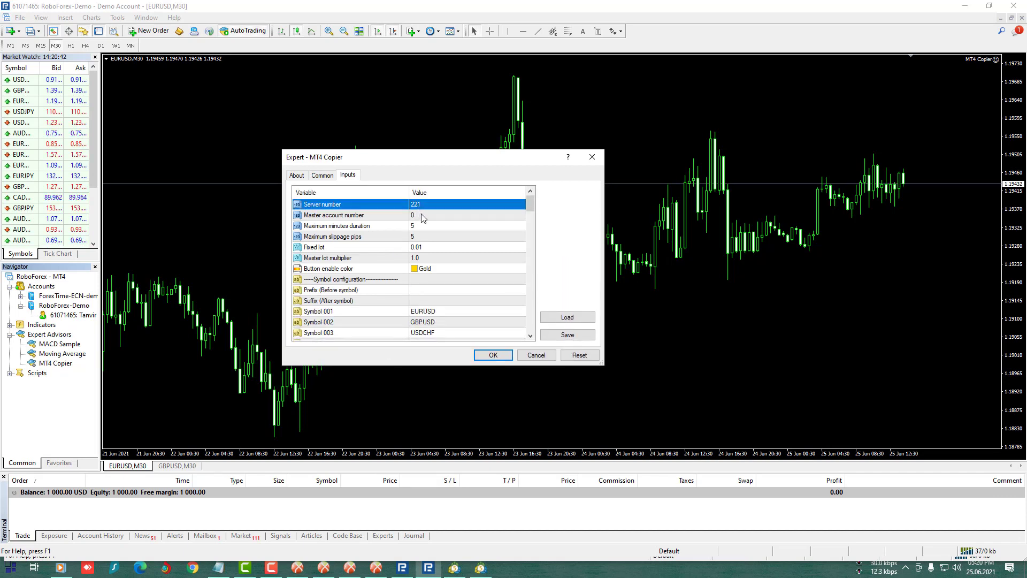
double_click(422, 215)
left_click(437, 227)
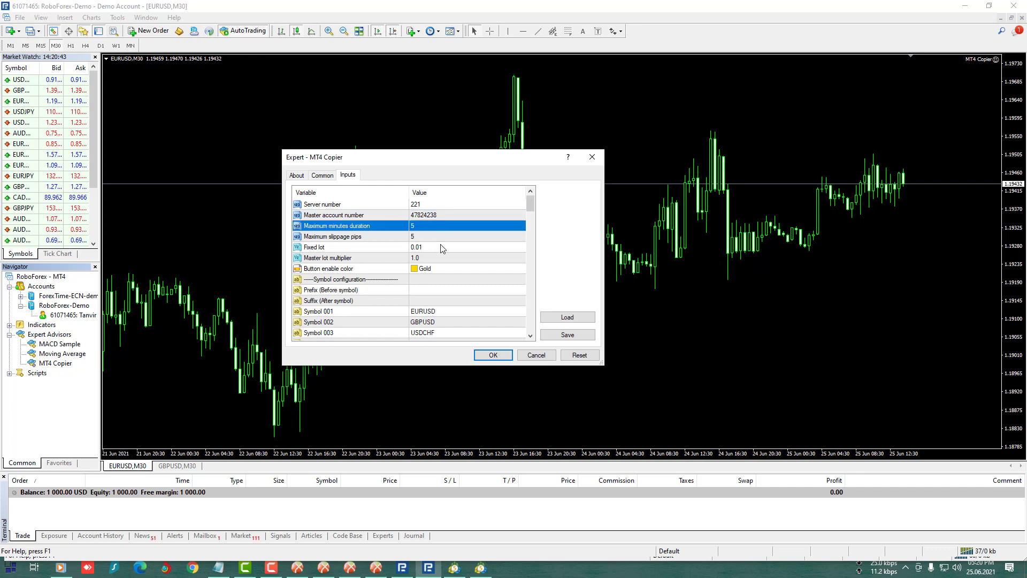
left_click(493, 356)
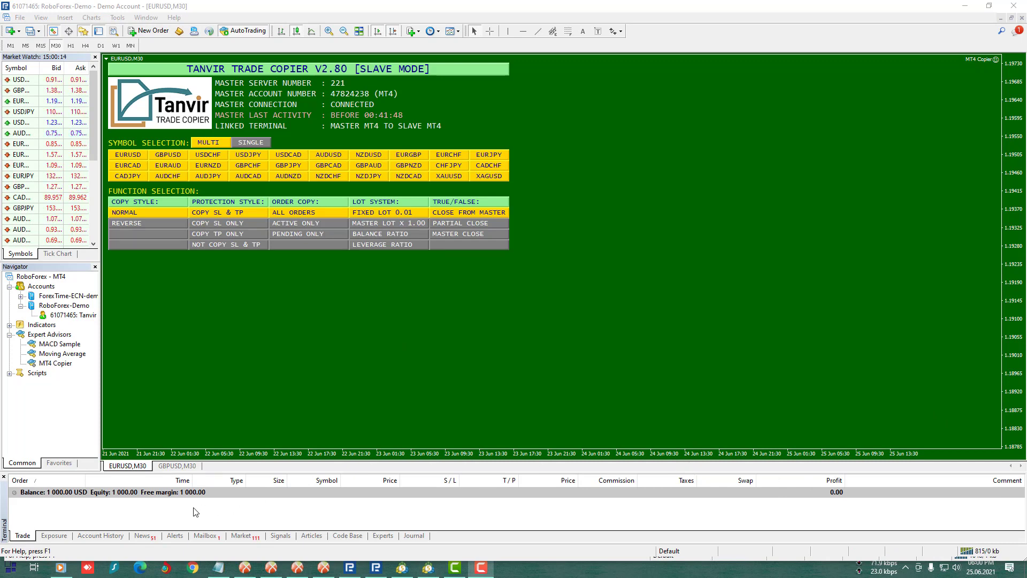
left_click(538, 117)
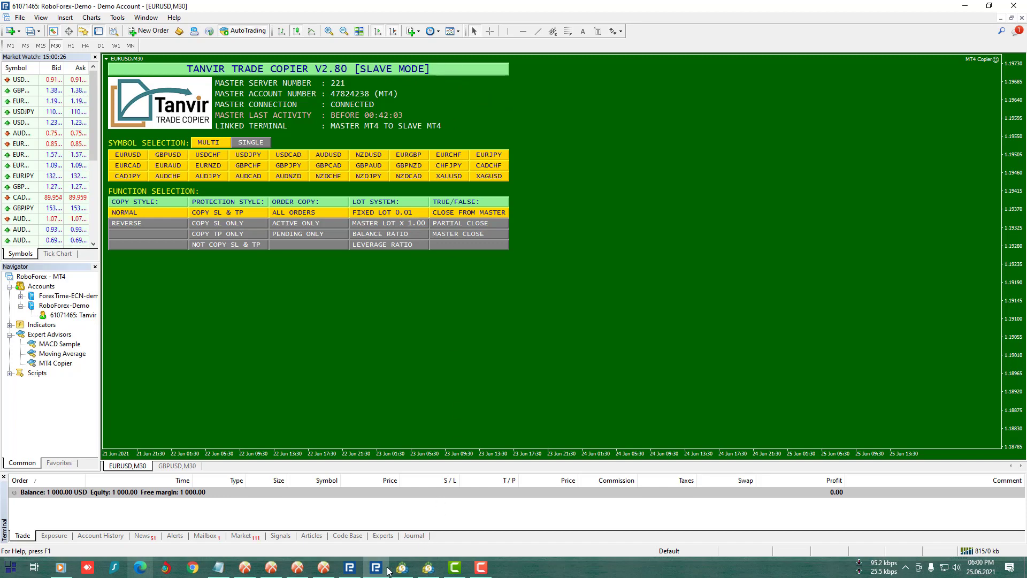
left_click(351, 569)
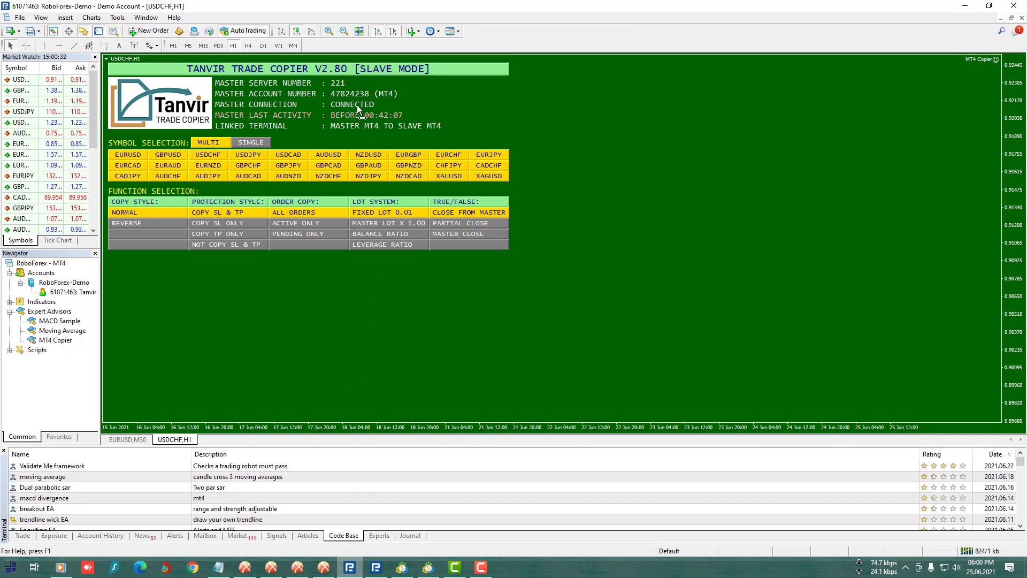
left_click(324, 567)
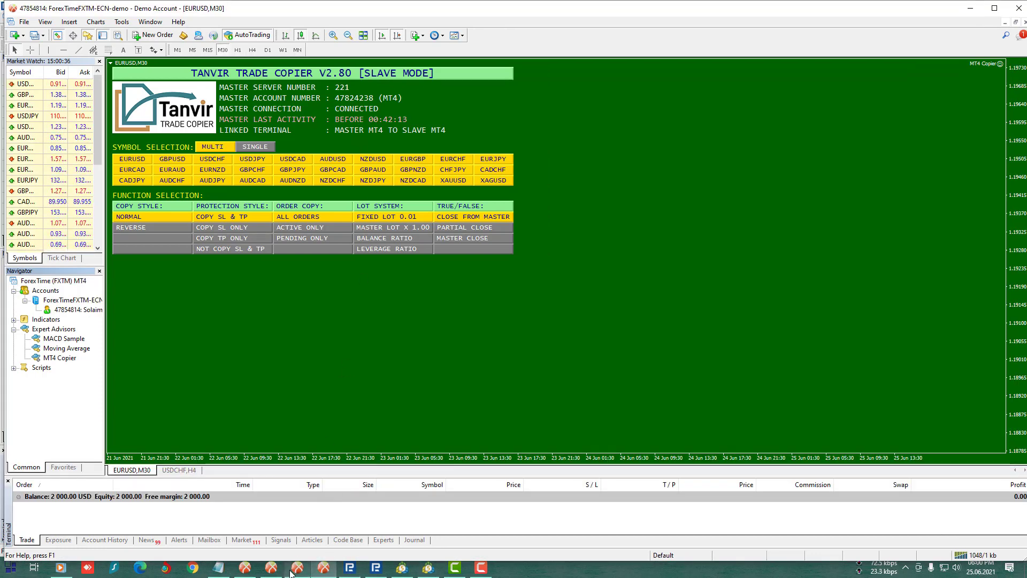
key("alt+Tab")
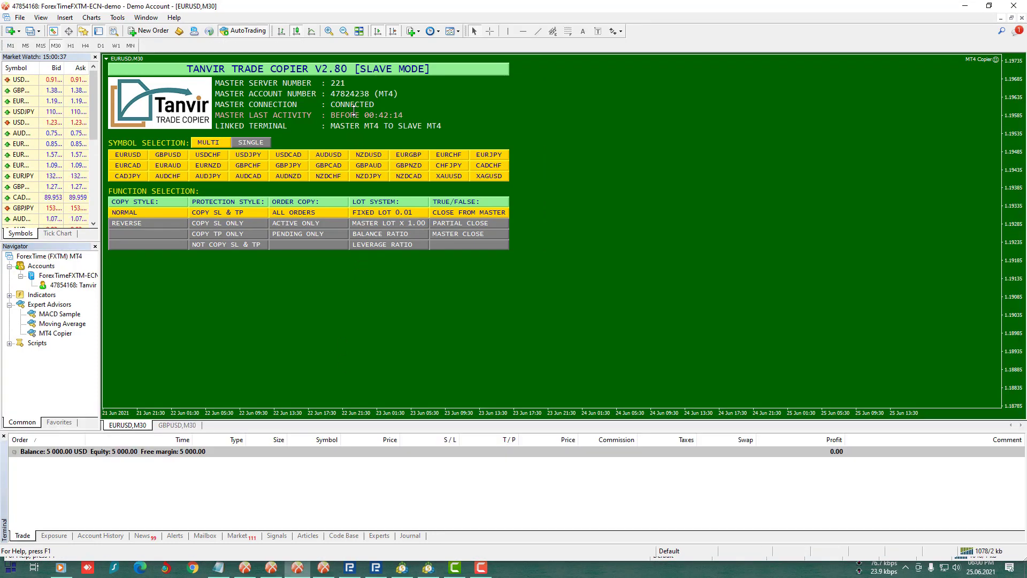
left_click(271, 568)
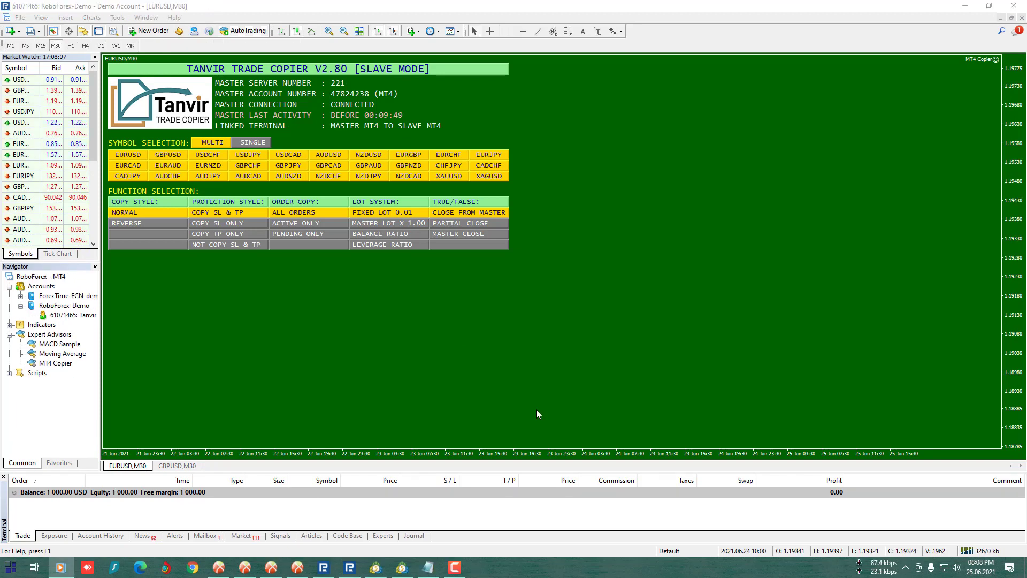
left_click(536, 410)
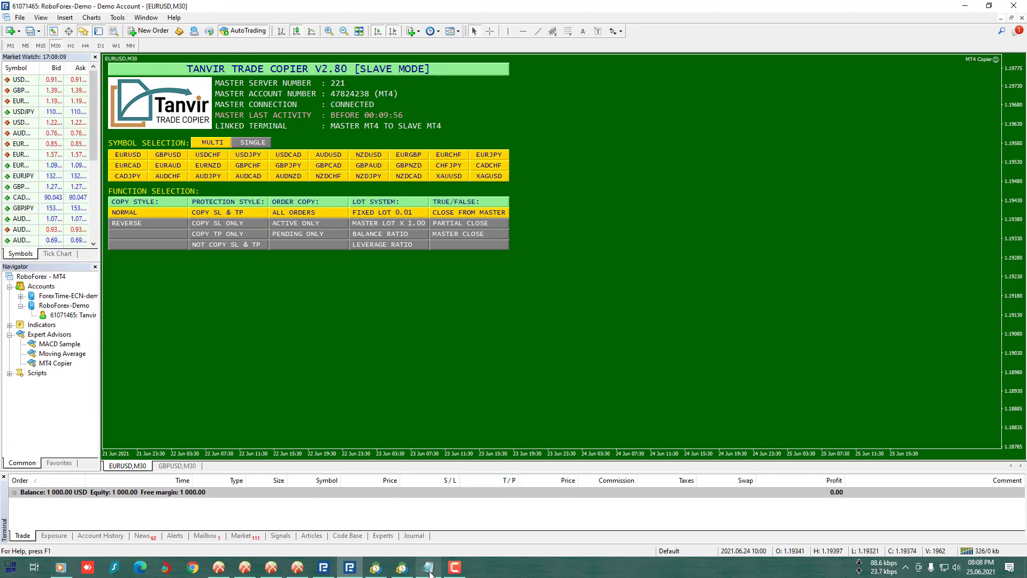
- Check the two MT5 slave lines in the notes, view both MT5 terminals, and return to the ForexTime master
left_click(429, 569)
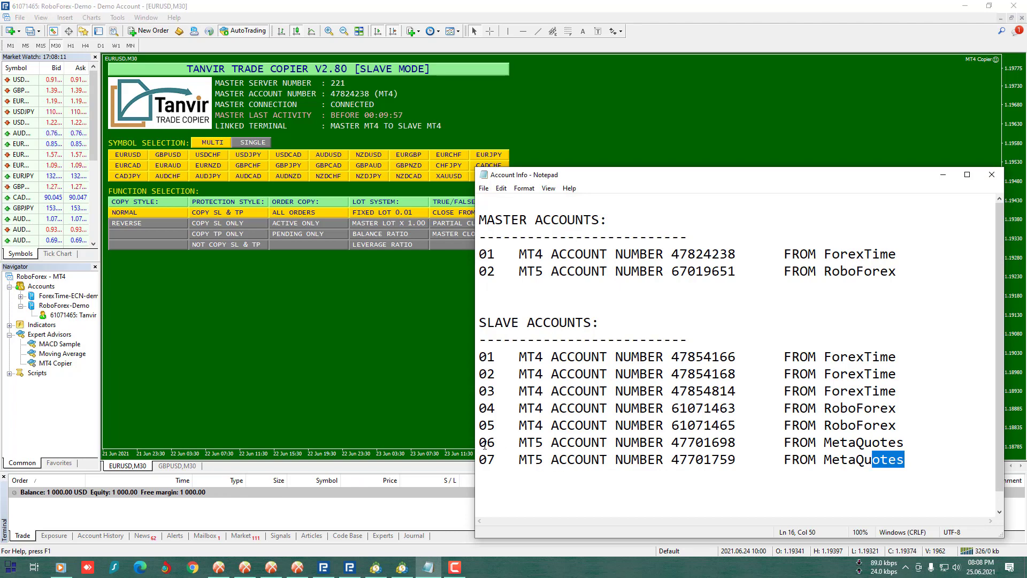
left_click_drag(480, 442, 903, 460)
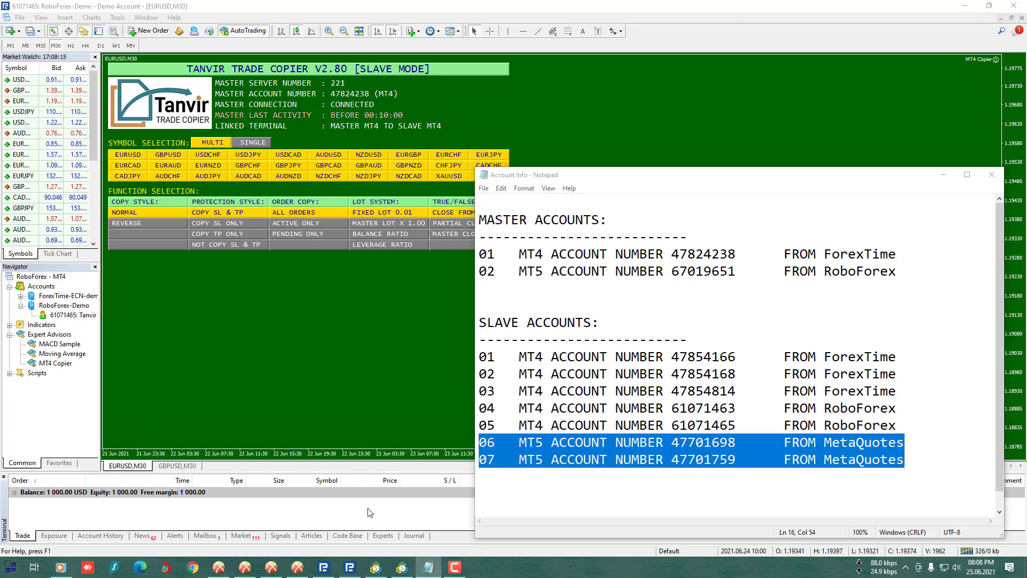
left_click(350, 567)
left_click(376, 567)
left_click(402, 567)
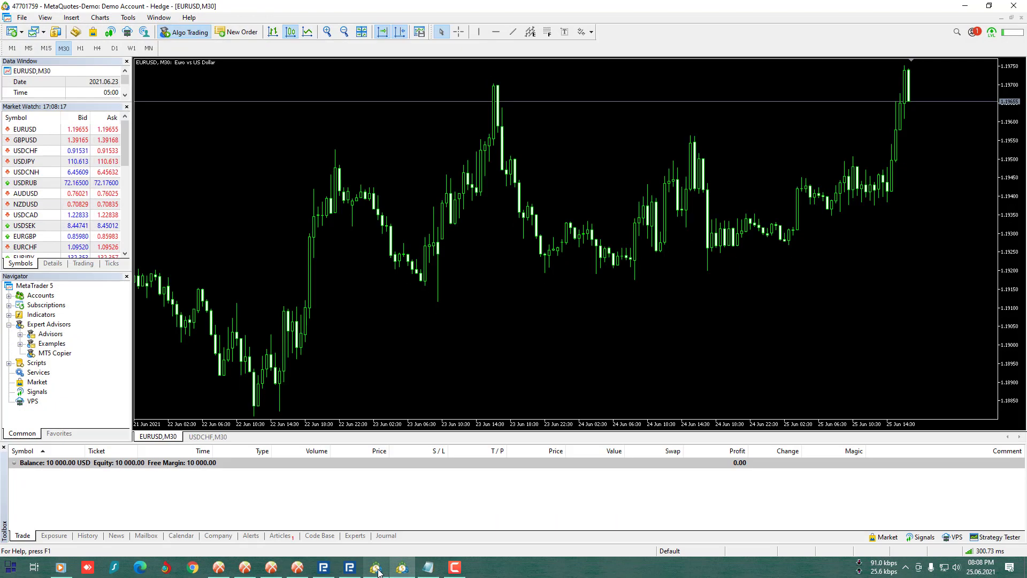
left_click(376, 567)
left_click(402, 567)
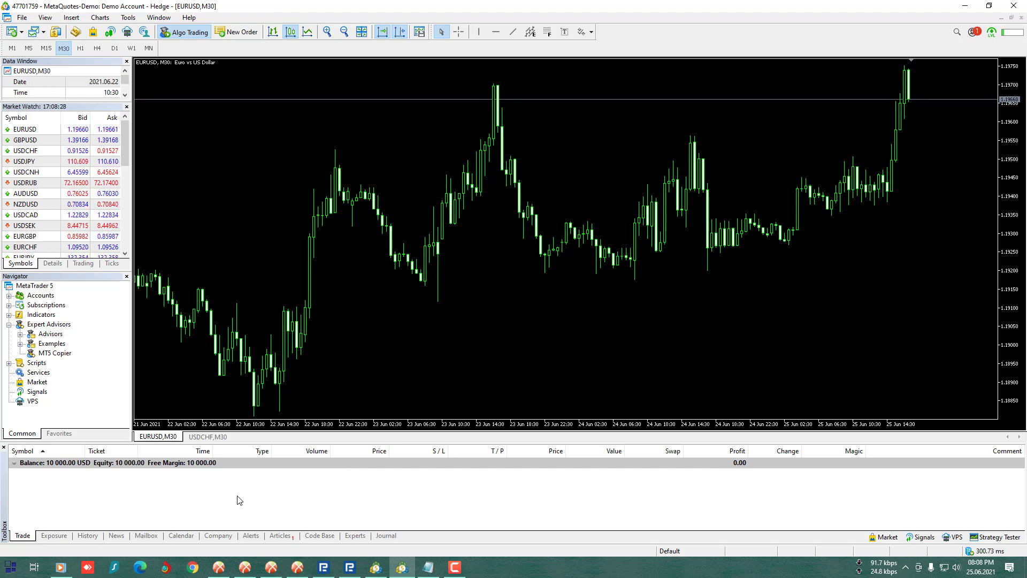
left_click(219, 567)
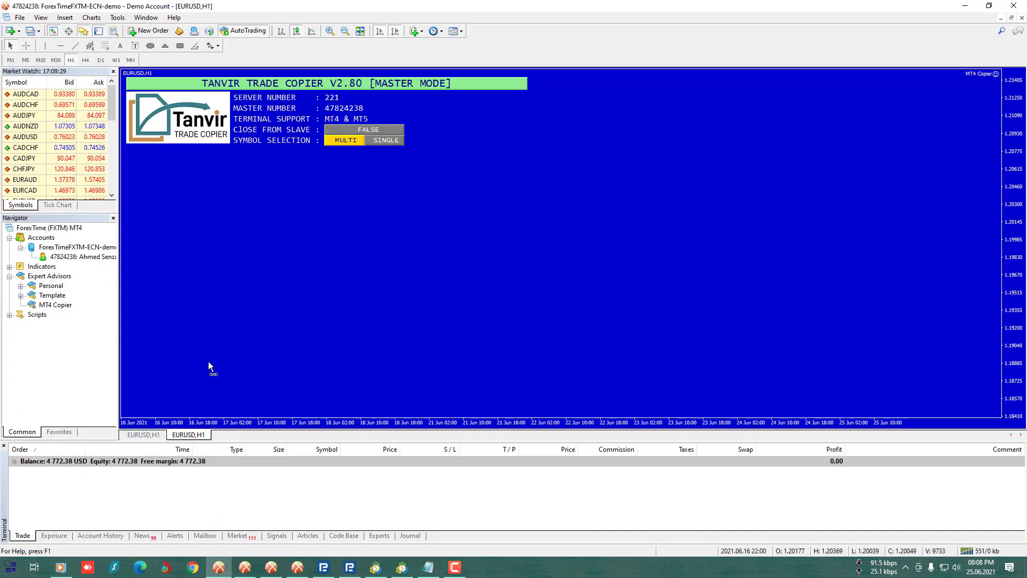
- Open a new AUDJPY chart and attach MT4 Copier with default settings, dismissing its alert
left_click(17, 31)
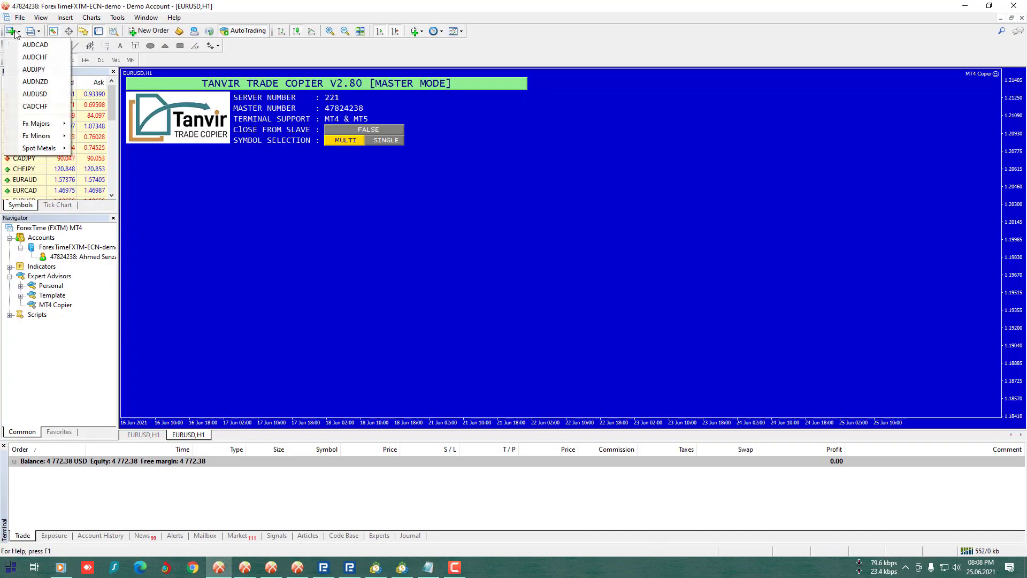
left_click(33, 69)
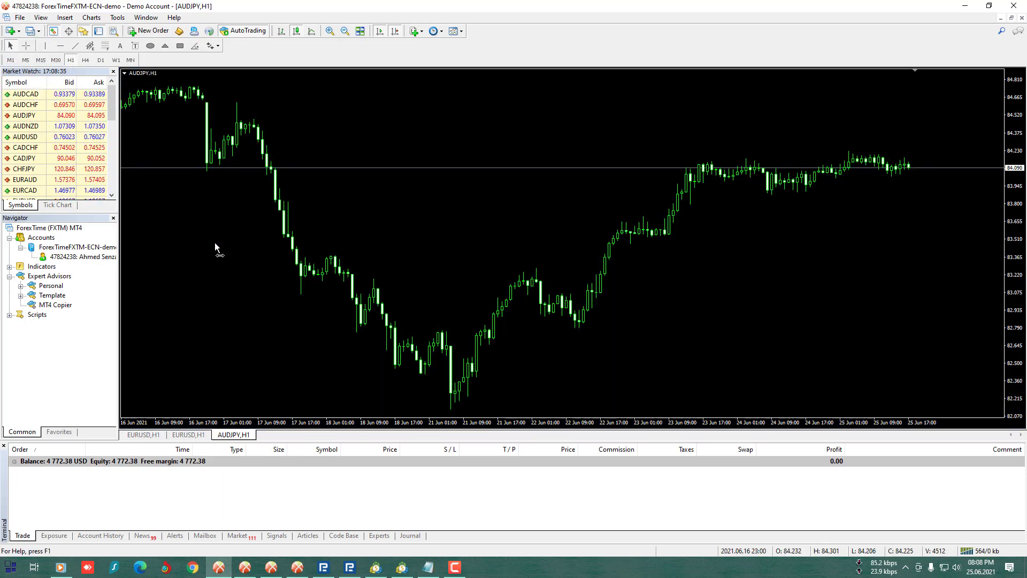
double_click(52, 308)
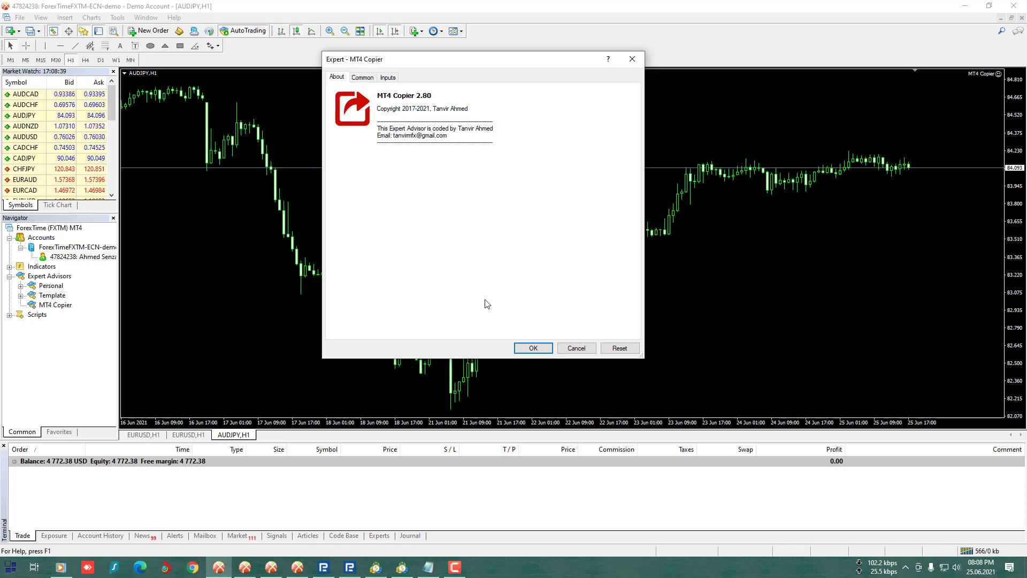
left_click(533, 348)
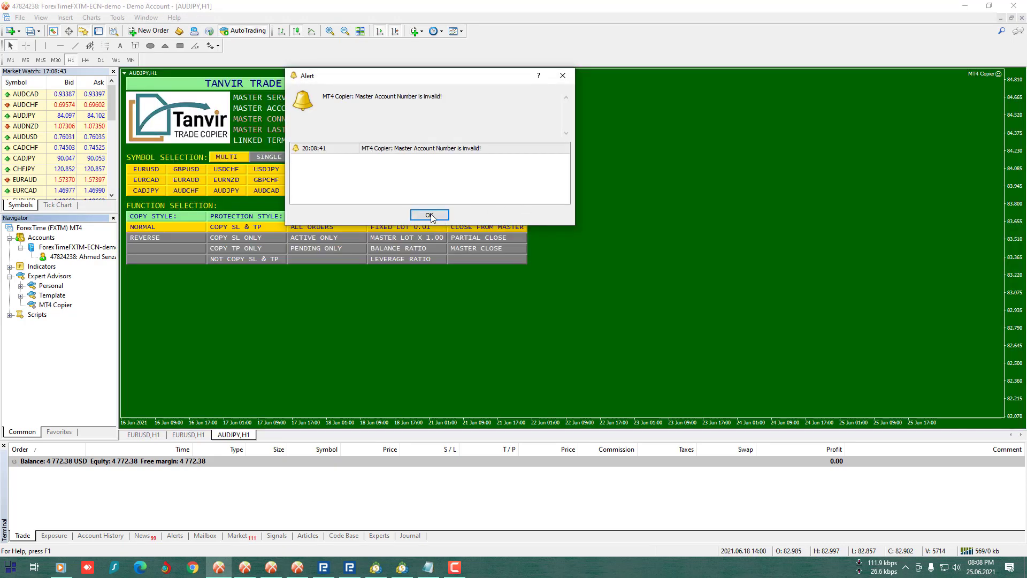
left_click(425, 213)
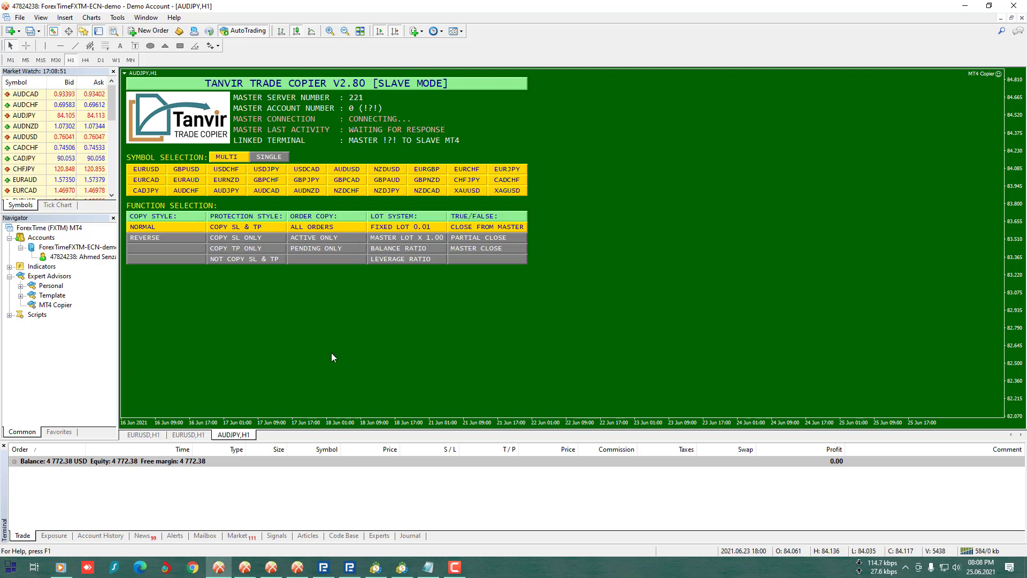
- Check MT4 slave lines 01–05 in the notes, hide Notepad, and switch the AUDJPY copier to MASTER MODE
left_click(427, 566)
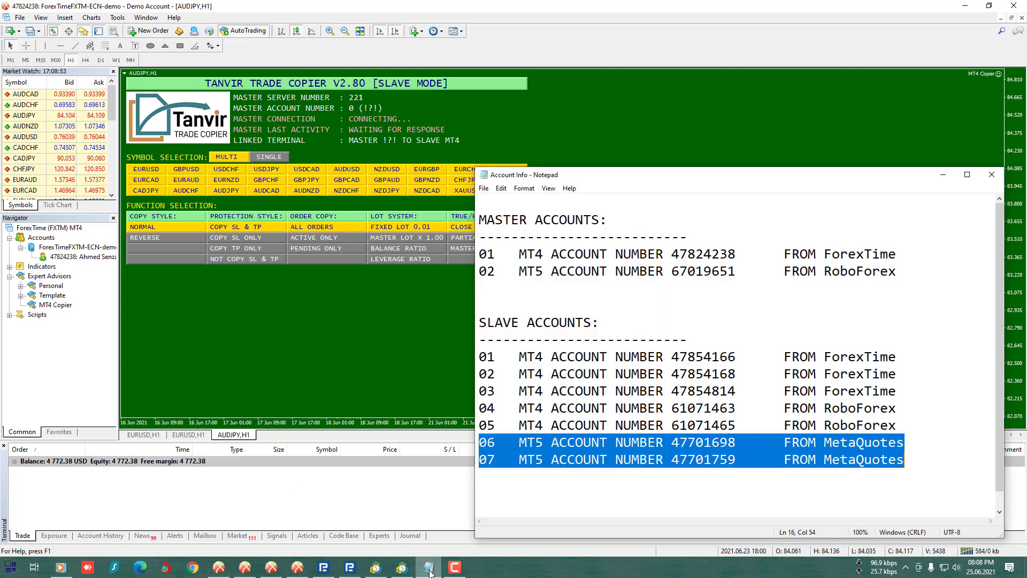
left_click_drag(903, 425, 479, 357)
left_click(945, 177)
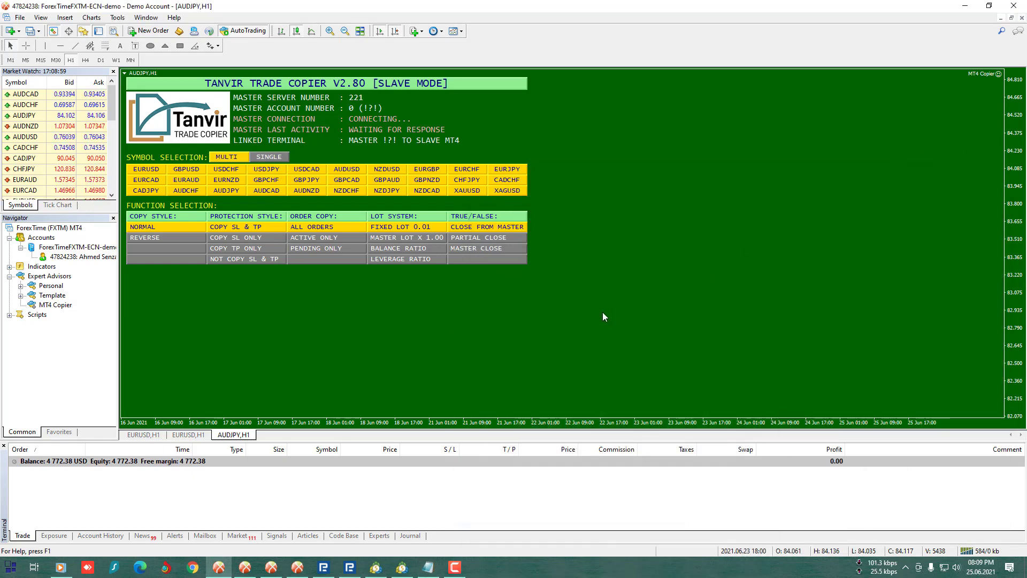
left_click(503, 85)
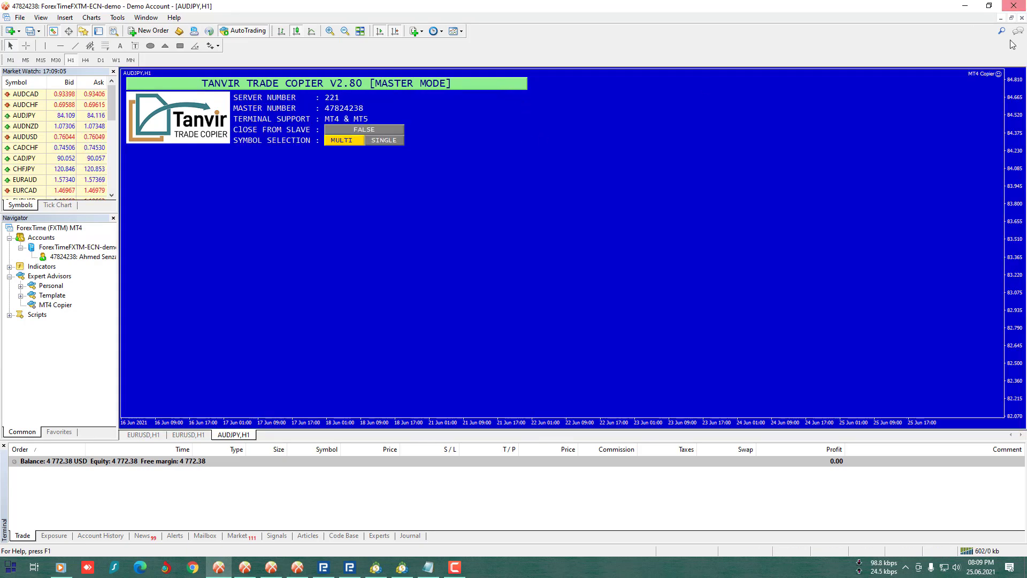
- Set the AUDJPY copier's Server number to 222, then bring the MetaTrader 5 terminal forward
double_click(998, 74)
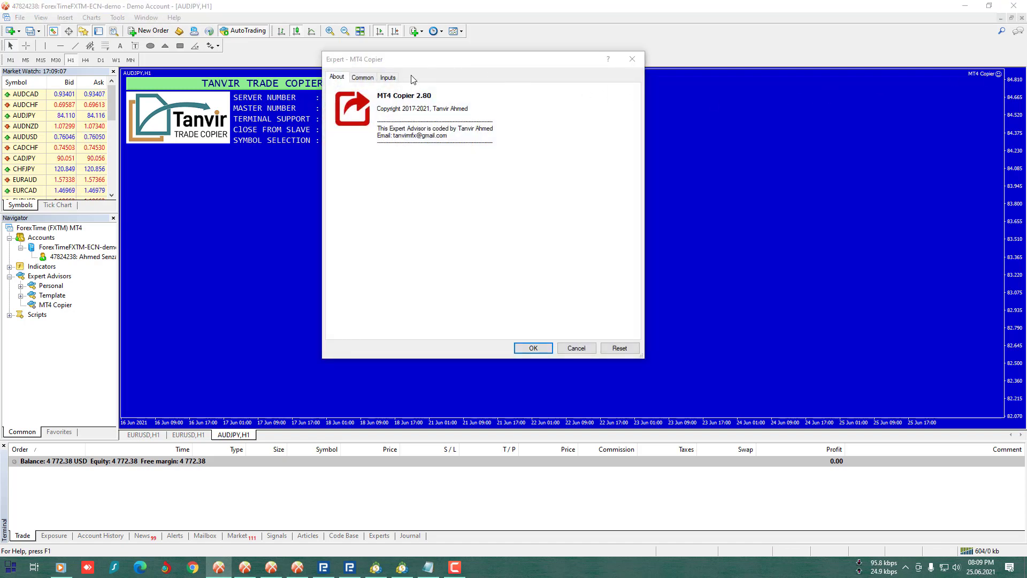
left_click(388, 78)
double_click(483, 107)
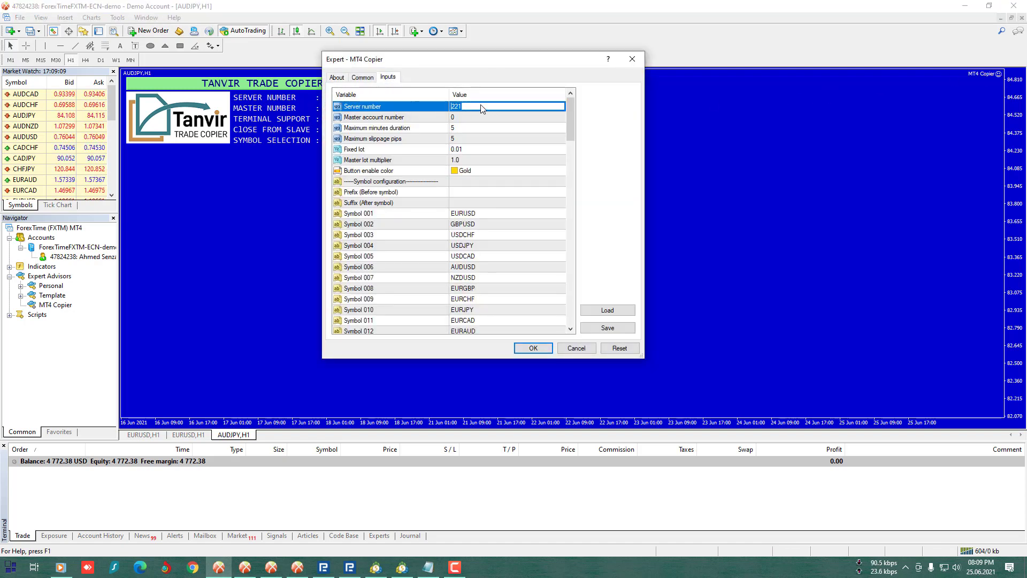
type("222")
left_click(501, 206)
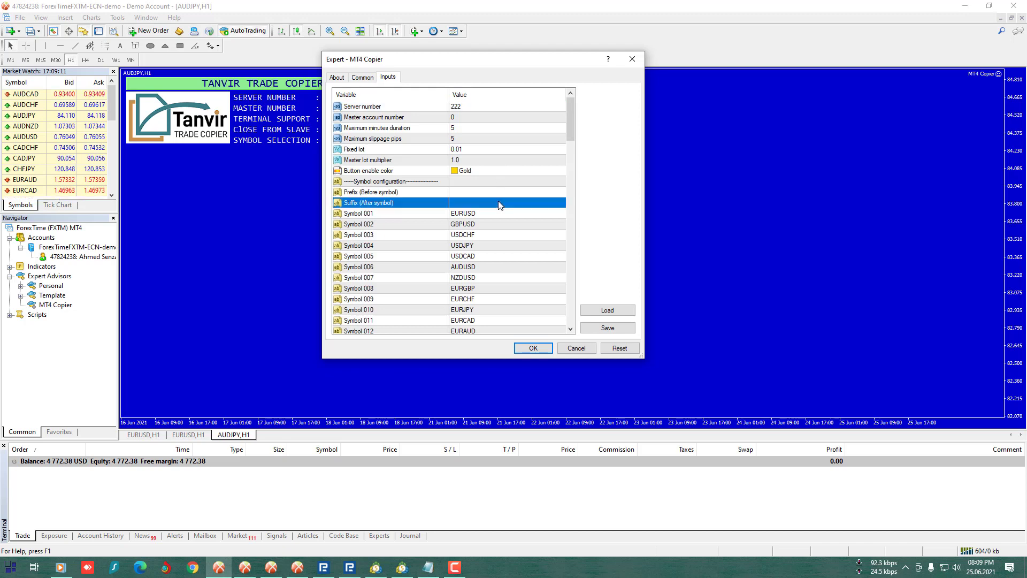
left_click(533, 348)
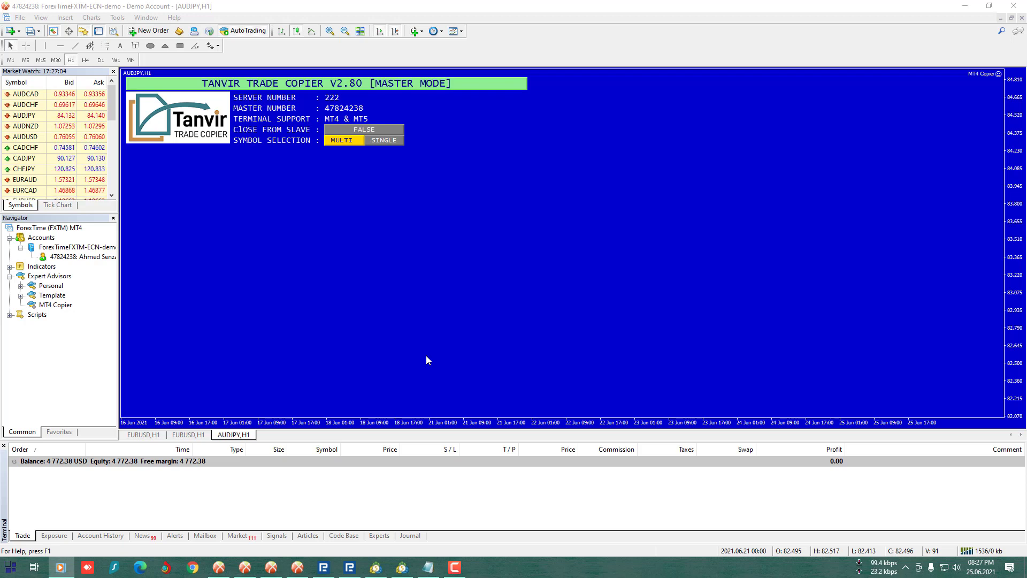
left_click(375, 567)
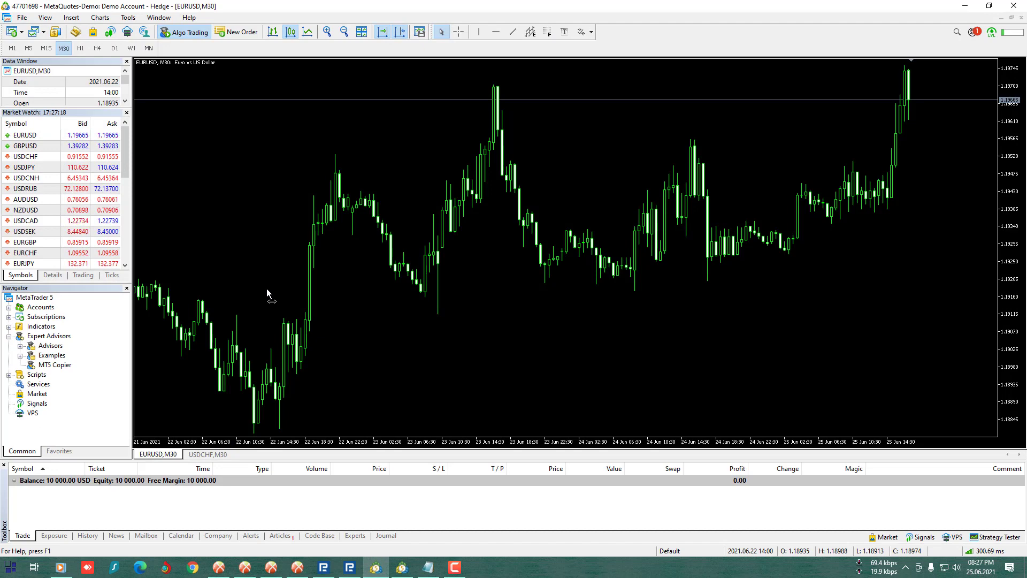
- On the first MT5 terminal, attach MT5 Copier to EURUSD with the master MT4 account number pasted in
double_click(69, 367)
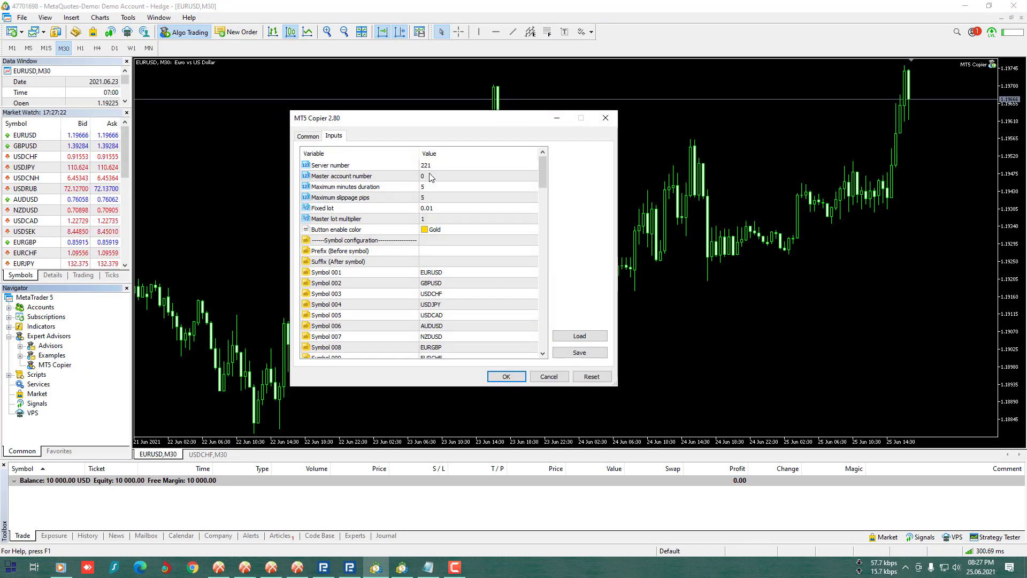
left_click(430, 177)
left_click(423, 166)
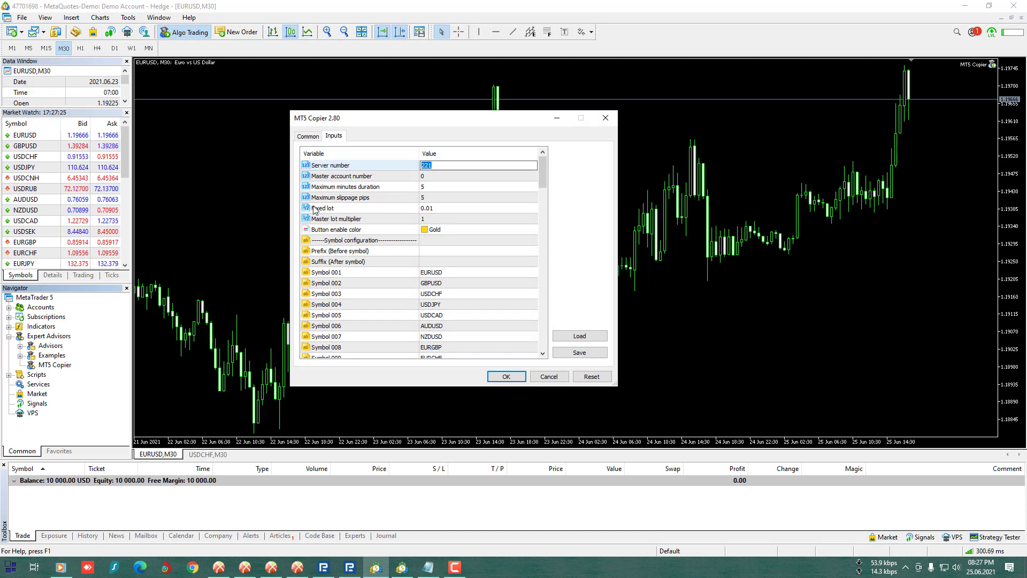
left_click(444, 177)
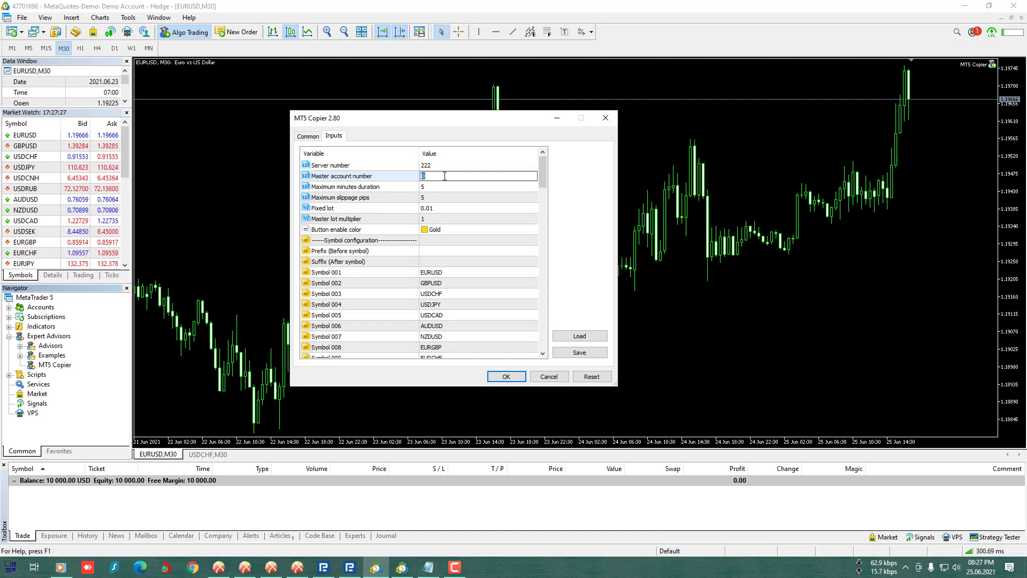
left_click(455, 201)
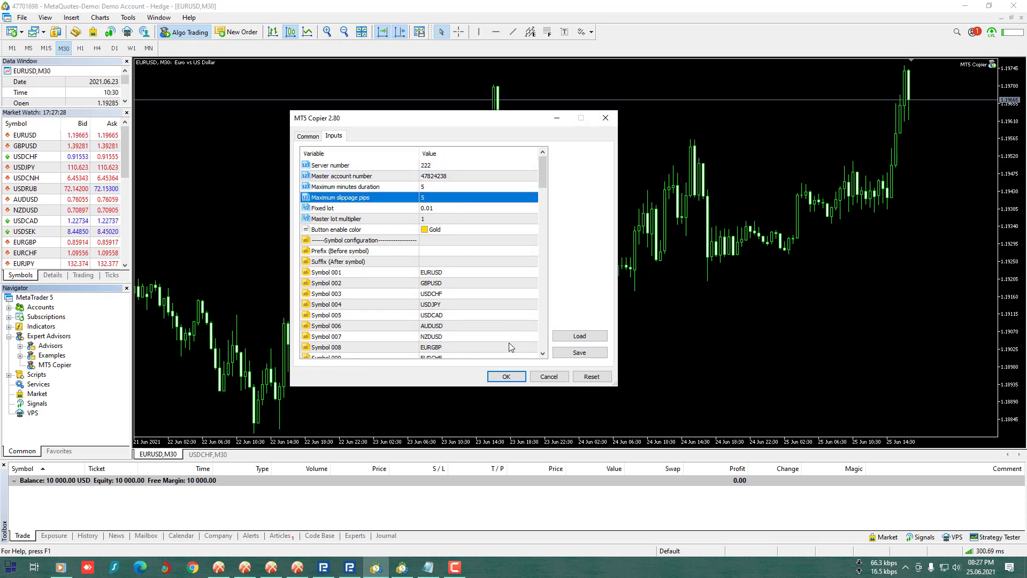
left_click(507, 377)
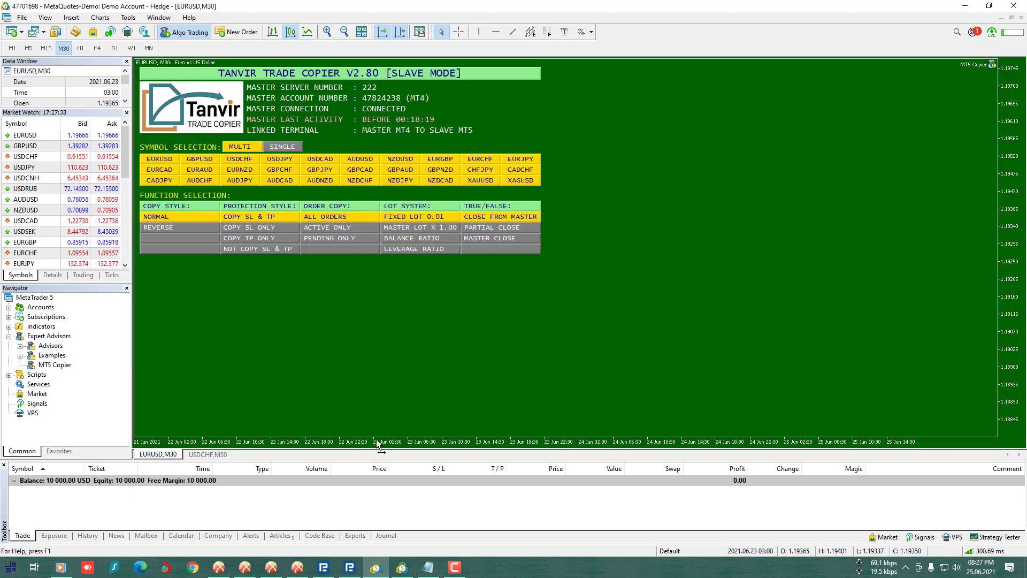
- On the second MT5 terminal, attach MT5 Copier with Server number 222 and the master MT4 account number
left_click(402, 570)
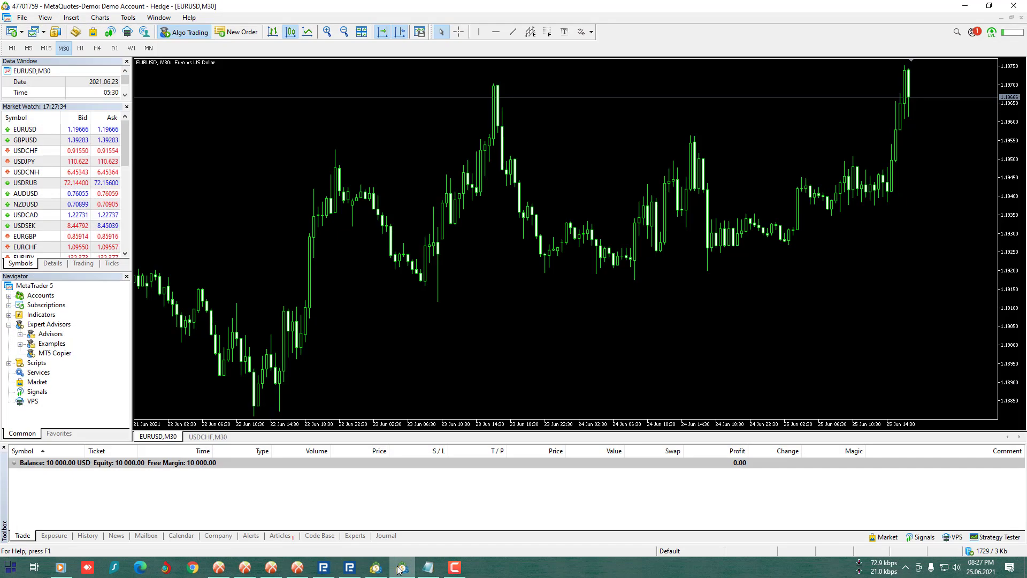
left_click_drag(55, 353, 231, 282)
left_click(441, 170)
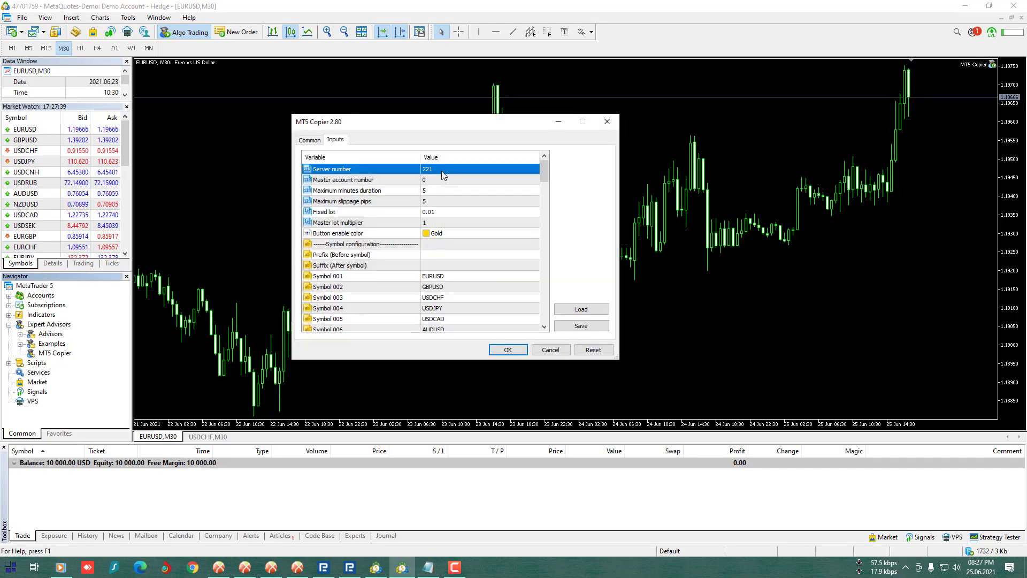
left_click(441, 170)
type("222")
left_click(443, 180)
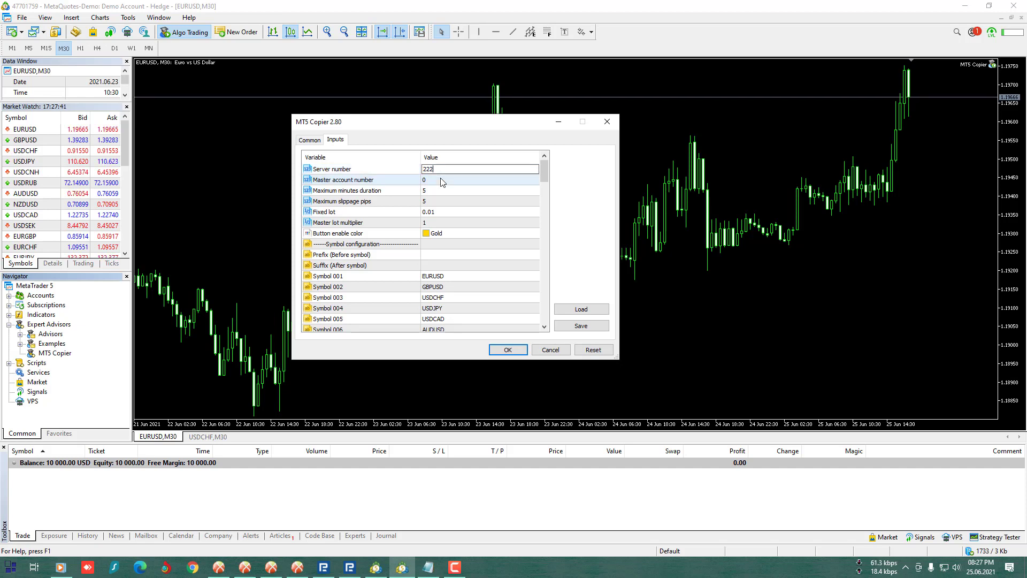
left_click(442, 181)
left_click(447, 189)
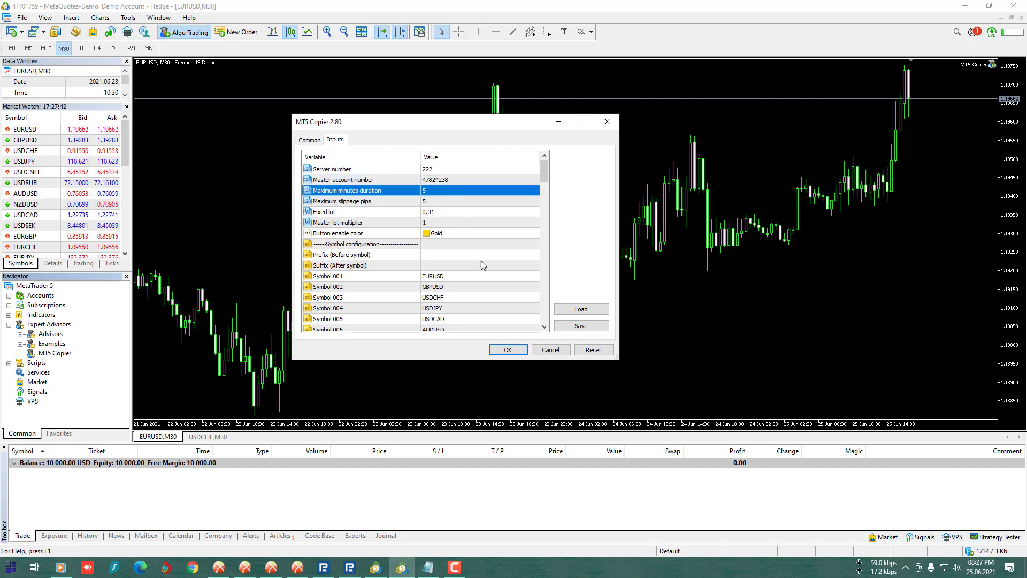
left_click(503, 350)
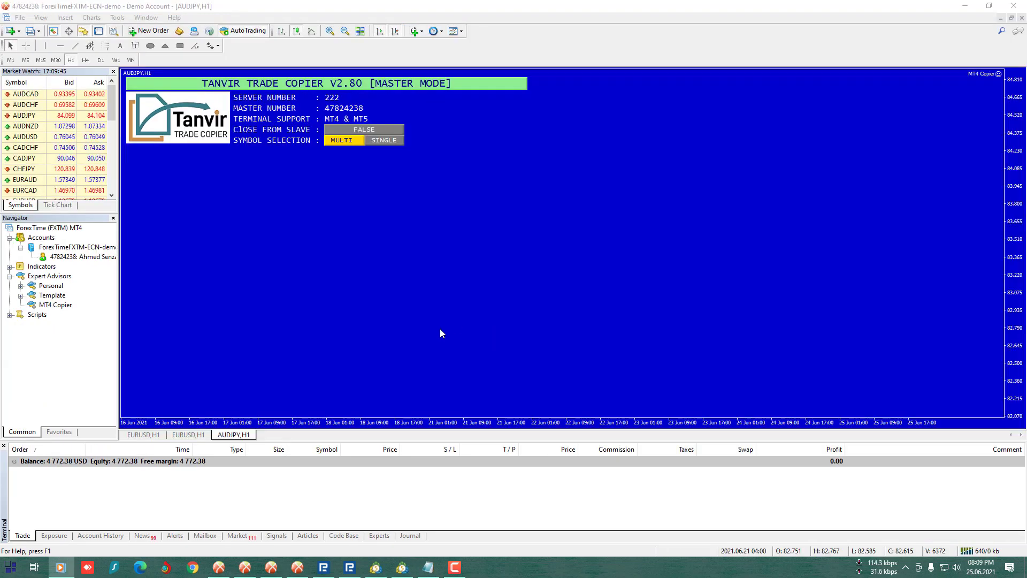
- Bring the MT4 master forward and flip between its EURUSD,H1 and AUDJPY,H1 charts
left_click(438, 329)
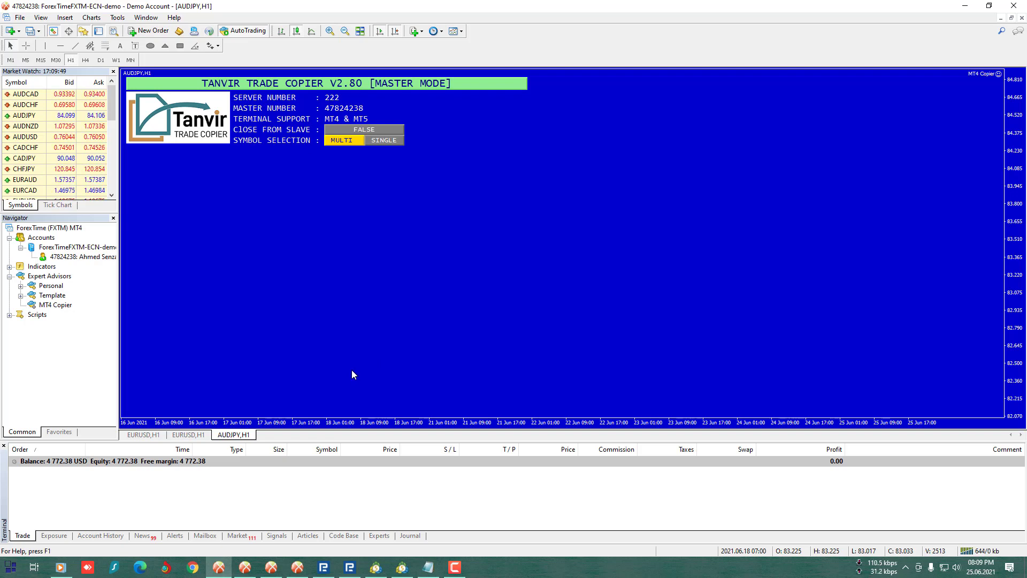
left_click(196, 433)
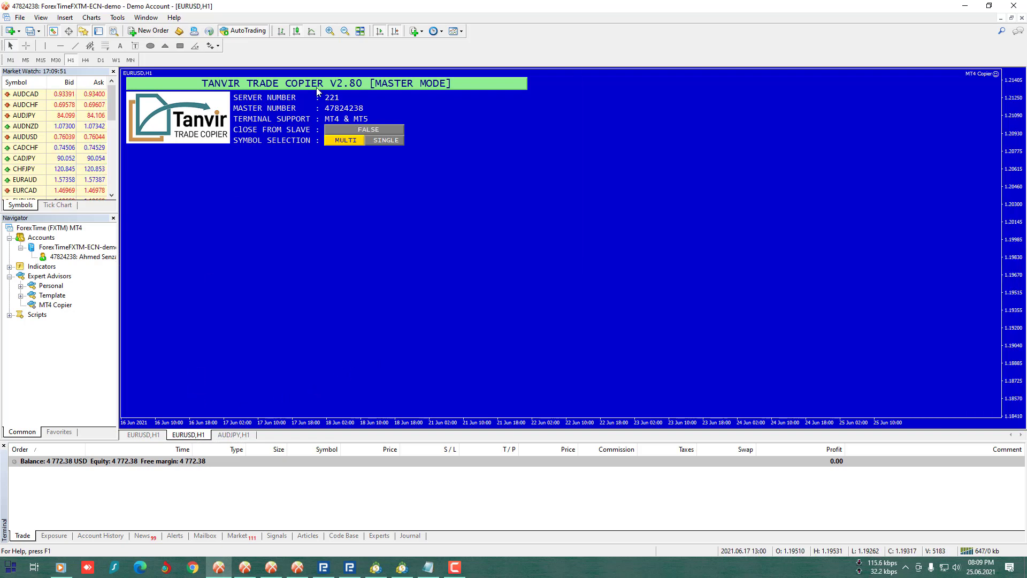
left_click(247, 436)
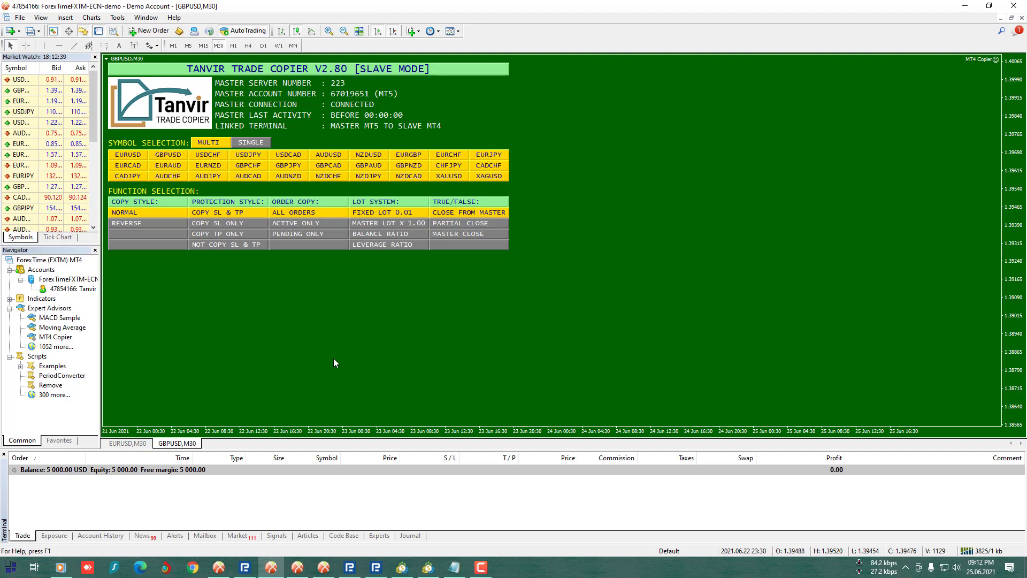
- Check the MT5 master line in the account notes, then launch the Master 02 MT5 terminal
left_click(452, 569)
left_click(519, 270)
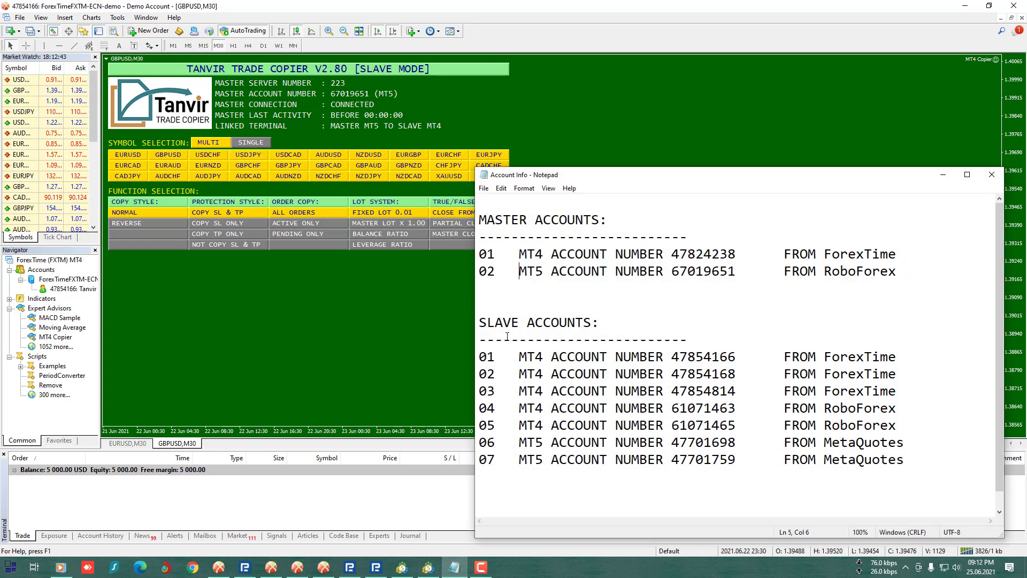
key("shift+End")
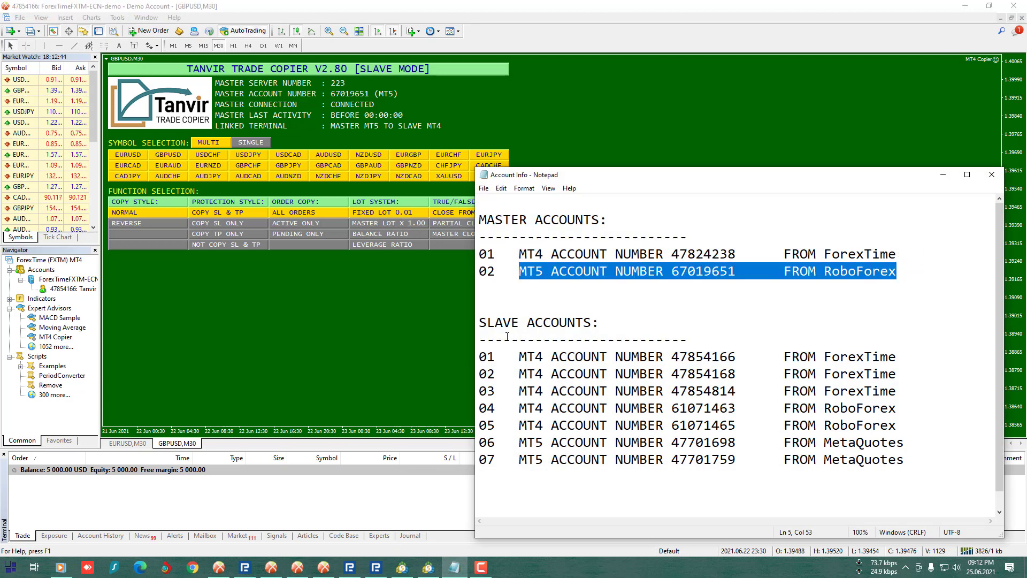
left_click(943, 174)
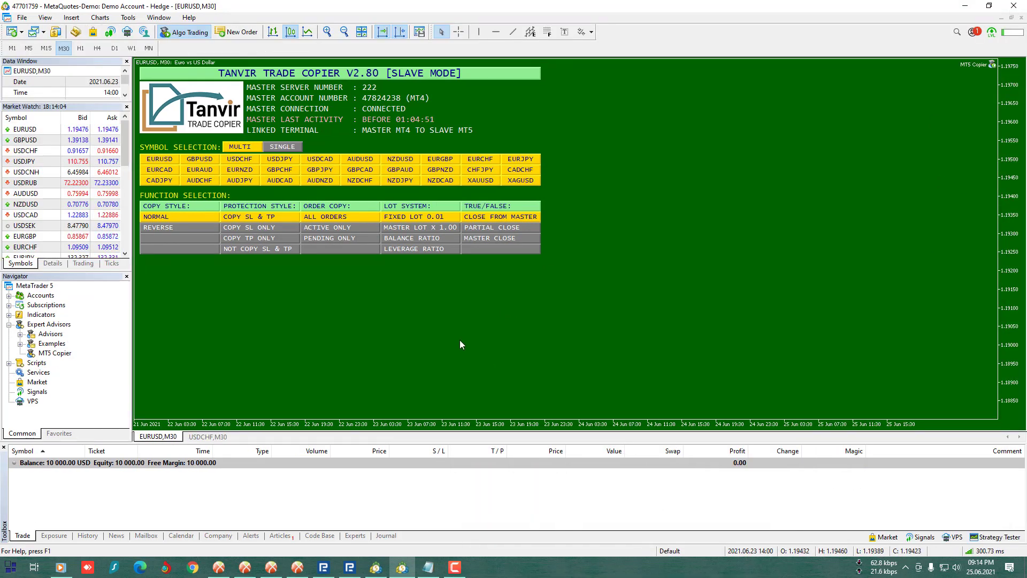
left_click(962, 6)
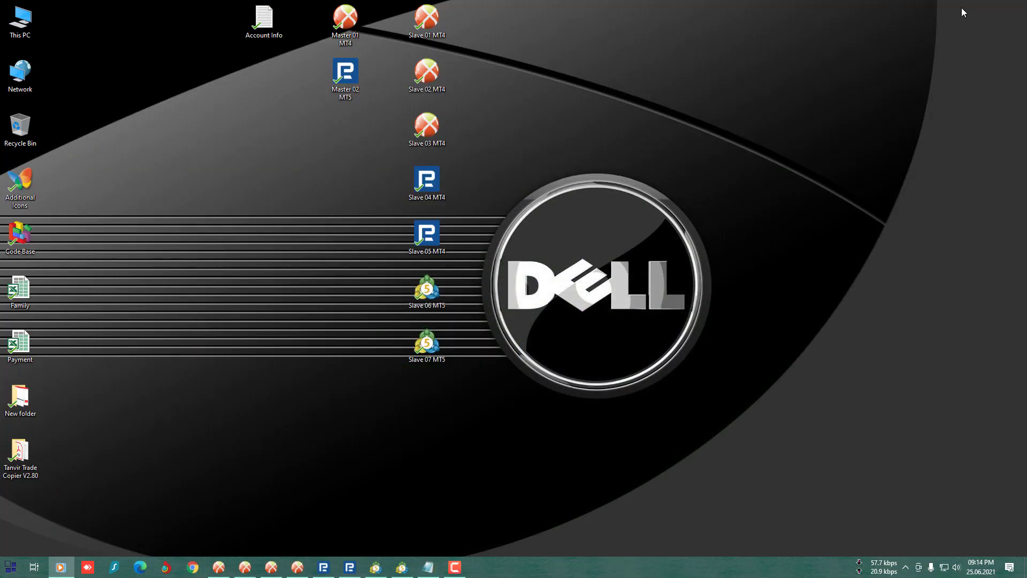
double_click(345, 83)
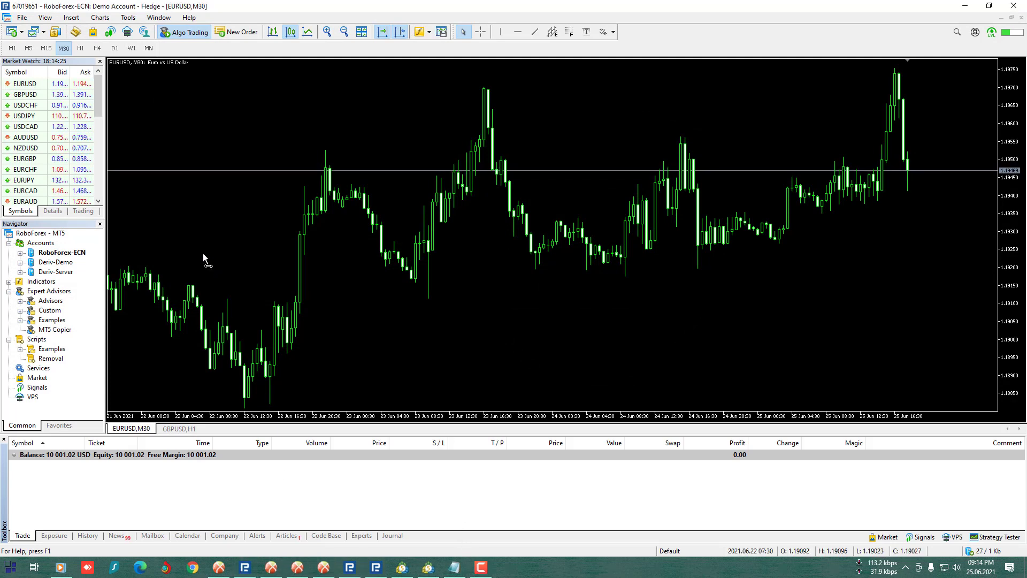
- Attach MT5 Copier to the chart with default settings and switch its panel to Master Mode
double_click(60, 330)
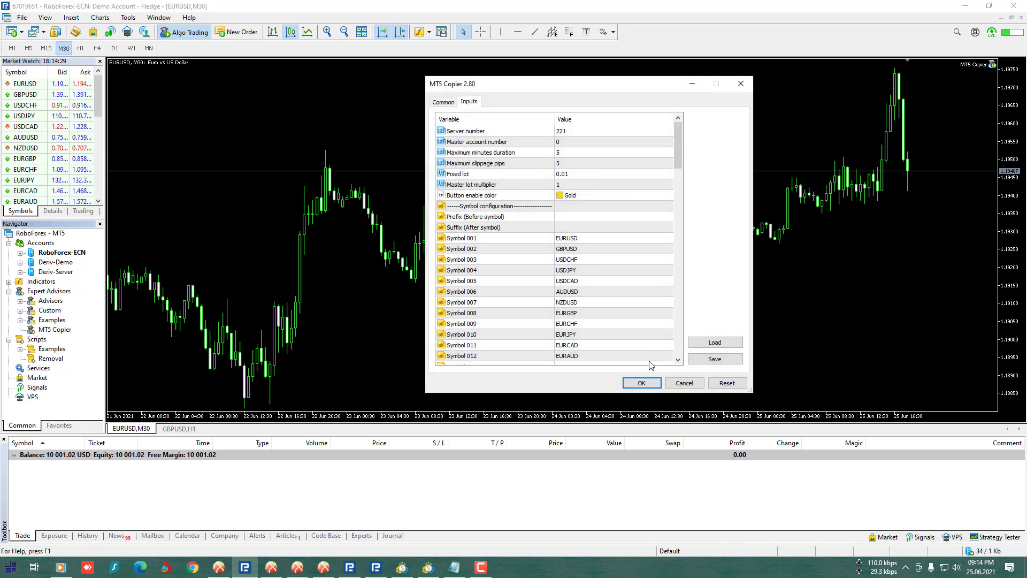
left_click(645, 387)
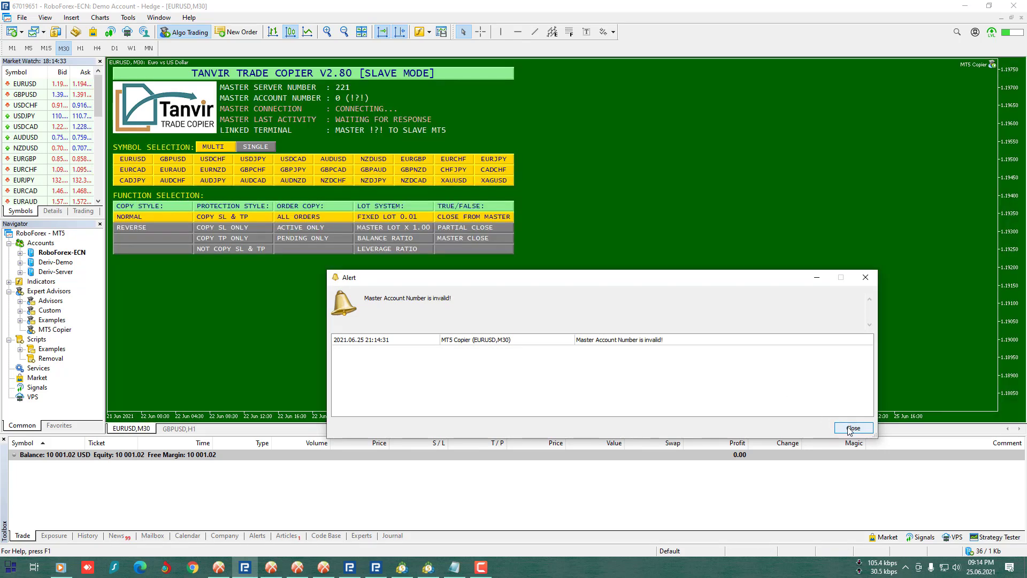
left_click(853, 428)
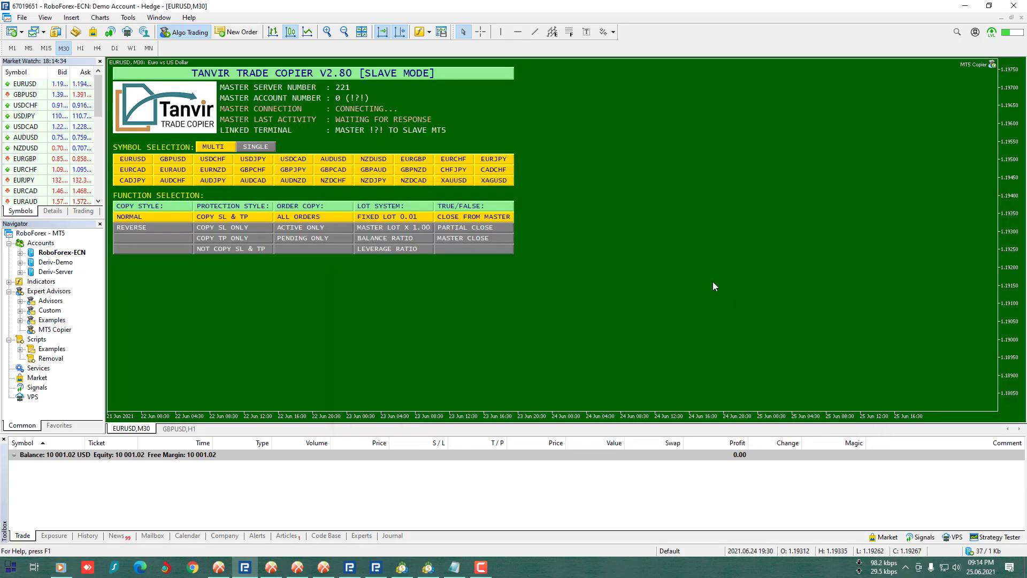
left_click(411, 75)
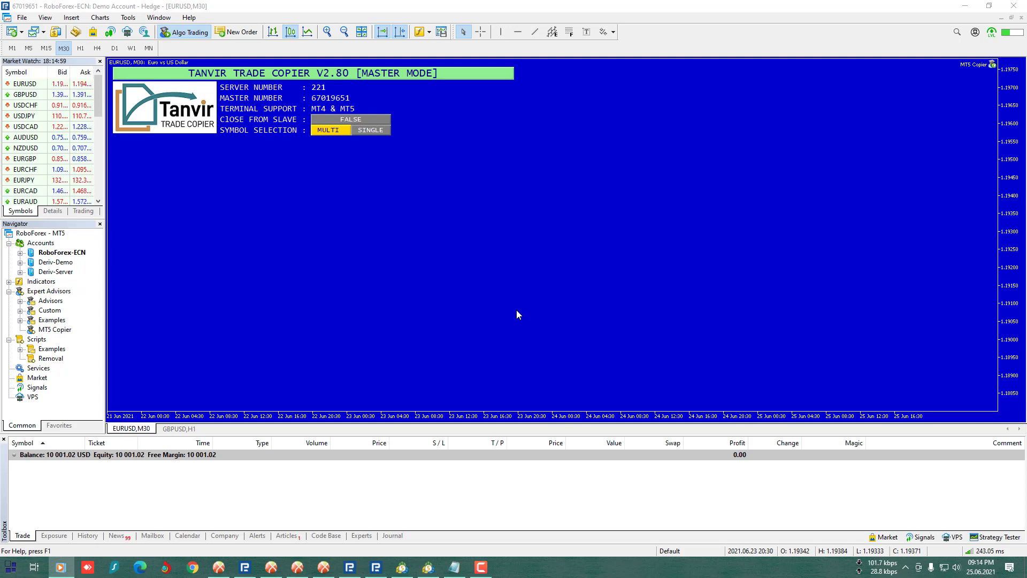
- Set the MT5 copier's Server number to 223 and apply the settings
left_click(673, 143)
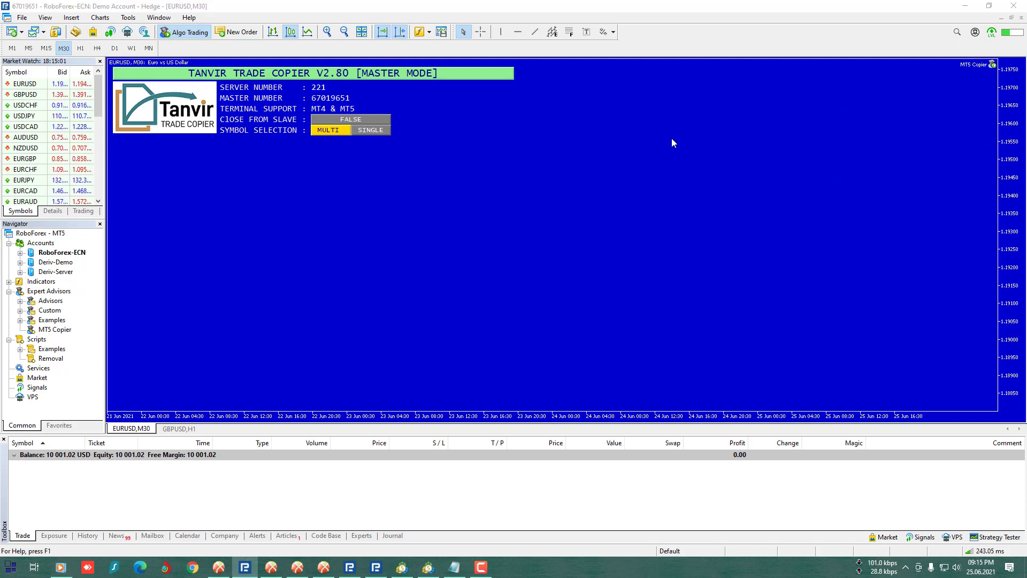
key("F7")
double_click(572, 131)
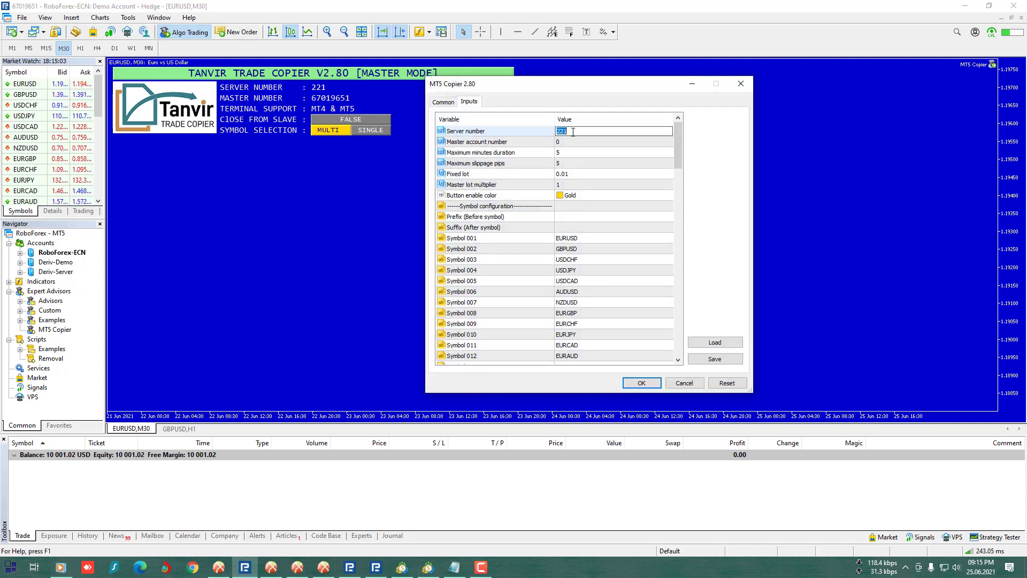
type("223")
left_click(579, 153)
left_click(641, 383)
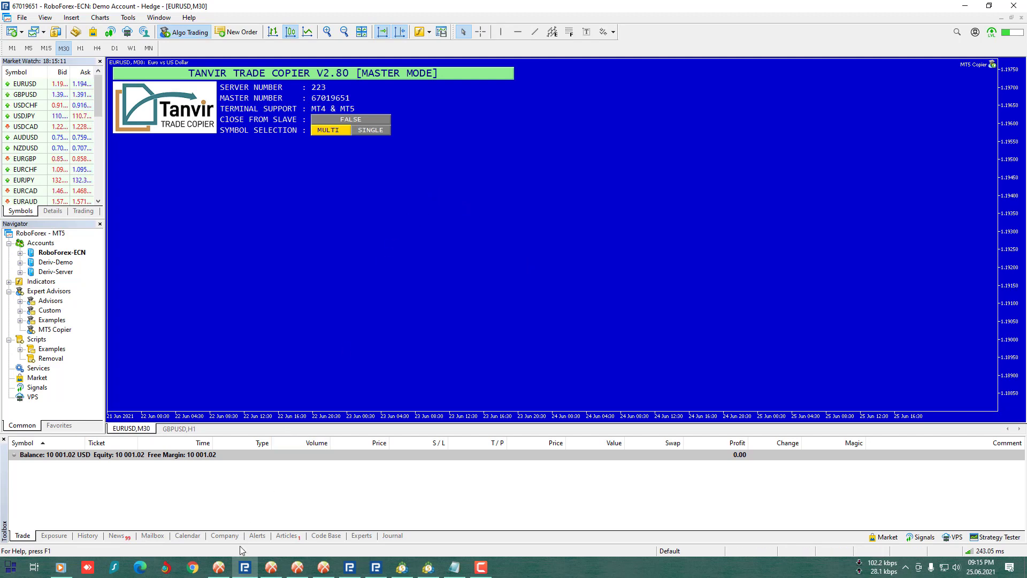
left_click(223, 568)
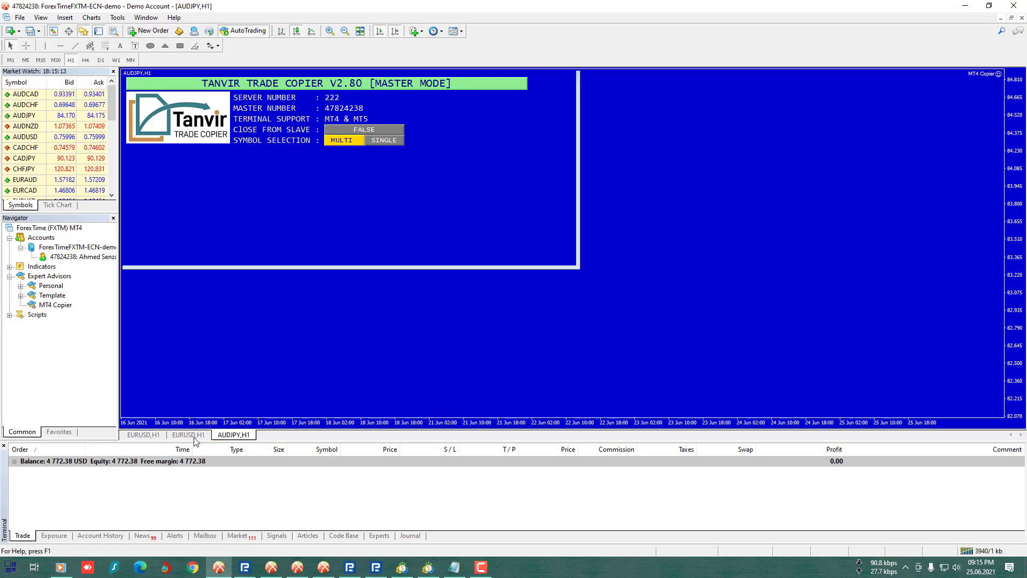
- Return to the AUDJPY H1 chart and bring the RoboForex MT5 terminal forward
left_click(241, 435)
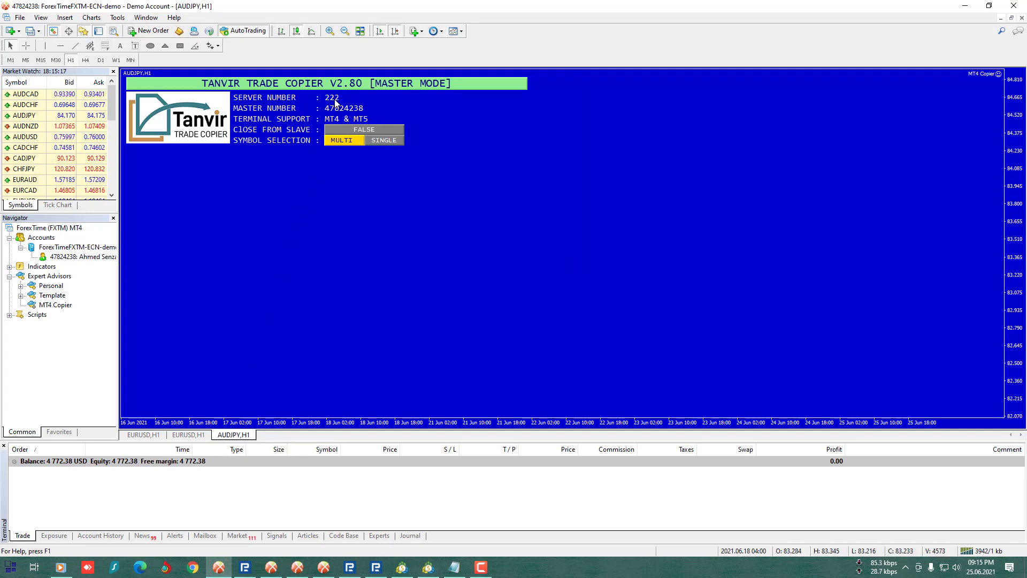
left_click(245, 571)
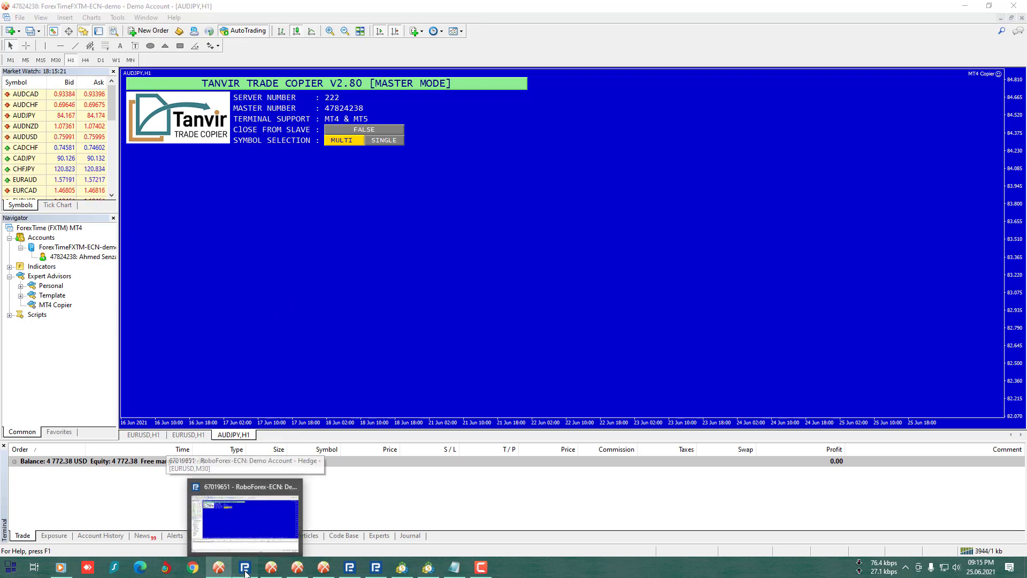
left_click(245, 571)
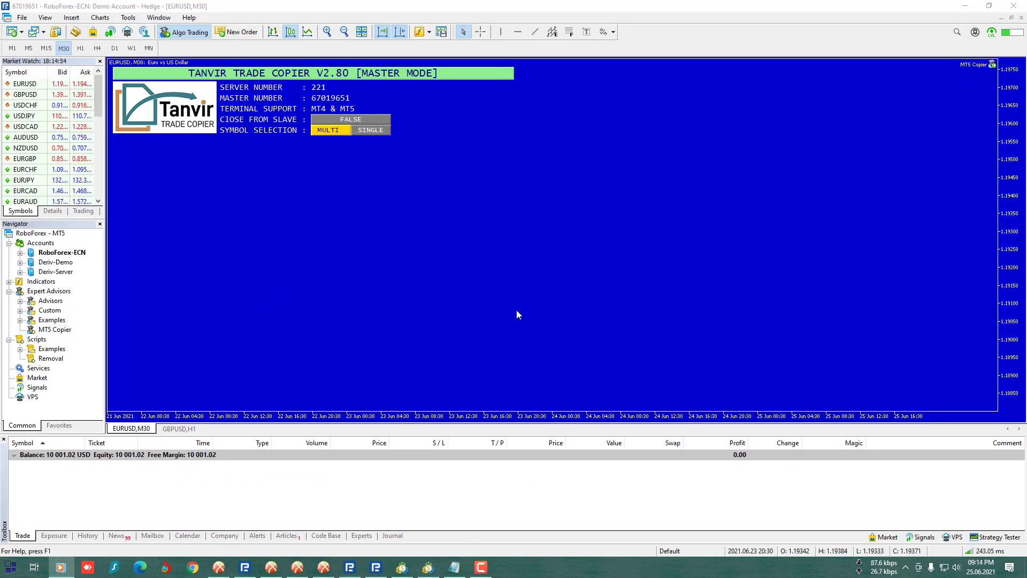
- Select the MT5 RoboForex master account line in the notes, then show the MT4 slave terminal
key("alt+Tab")
left_click(513, 373)
left_click_drag(511, 356, 824, 369)
left_click(517, 270)
left_click_drag(518, 270, 896, 270)
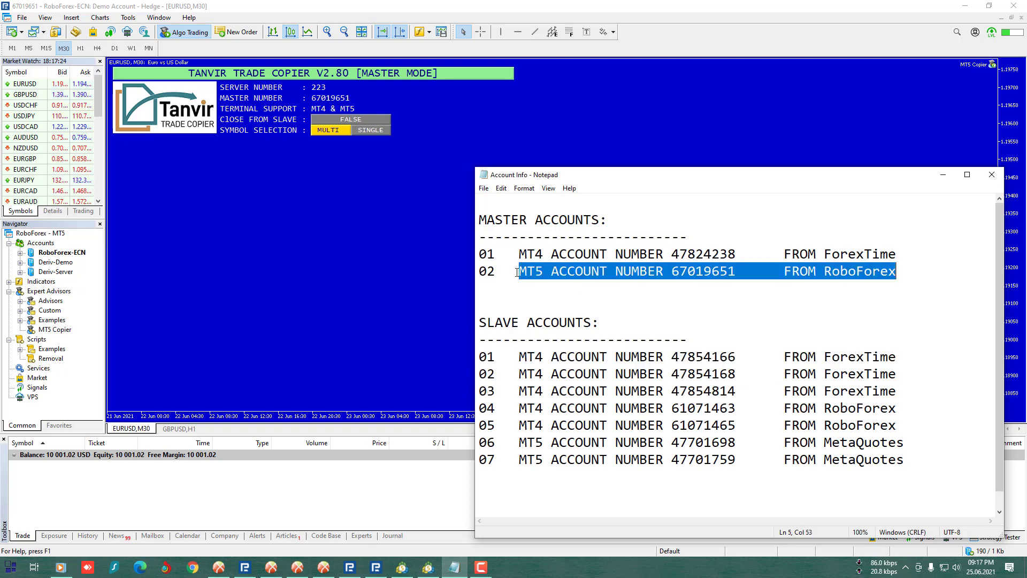
left_click(943, 174)
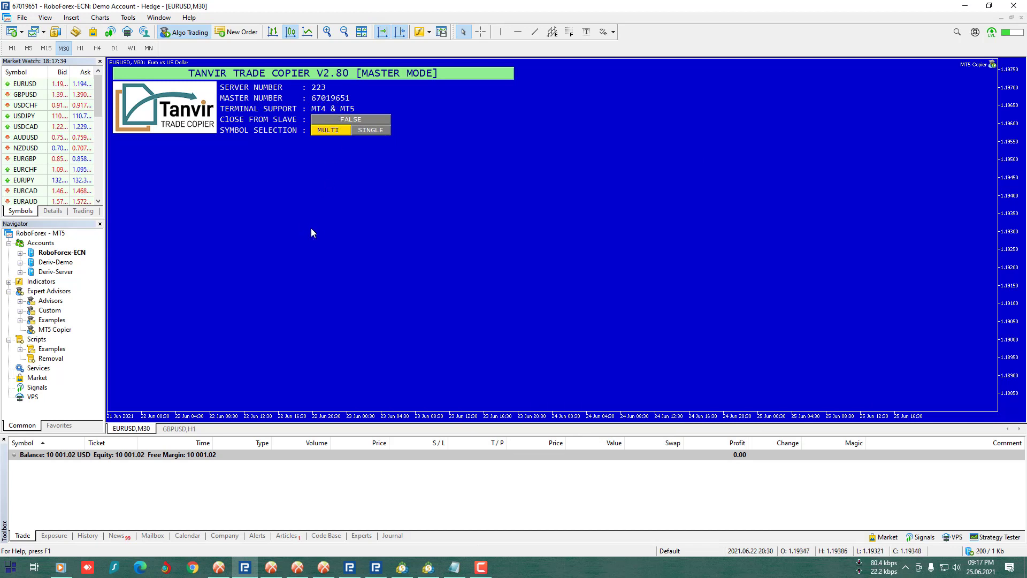
left_click(271, 569)
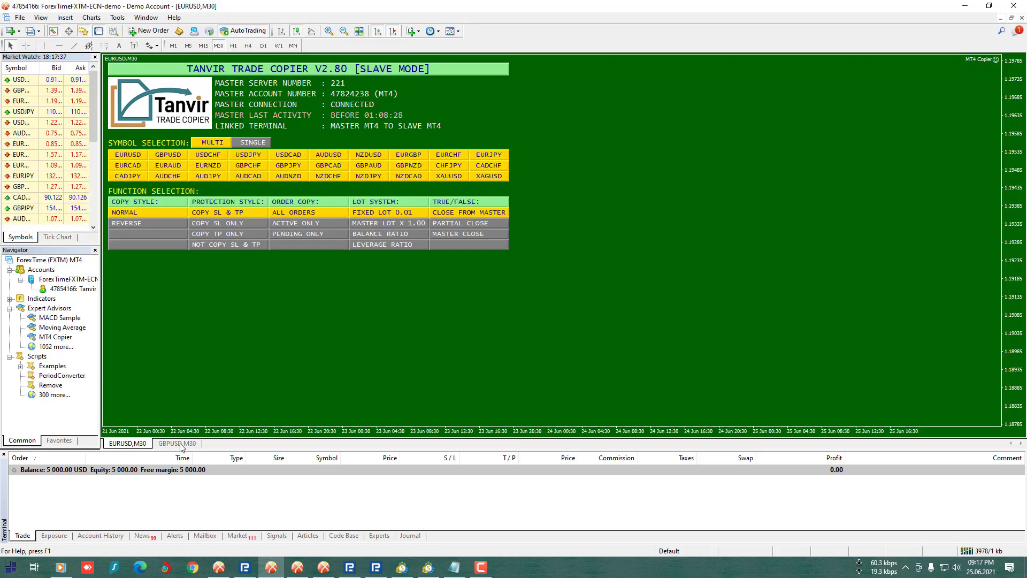
- On the first slave's GBPUSD chart, attach MT4 Copier with server 223 and the MT5 master account number
left_click(179, 444)
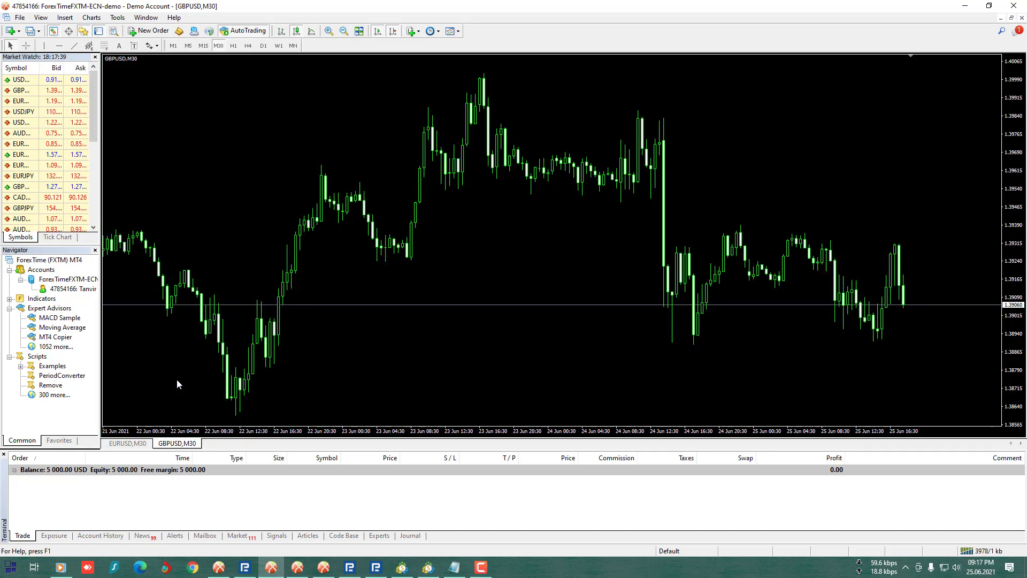
double_click(57, 348)
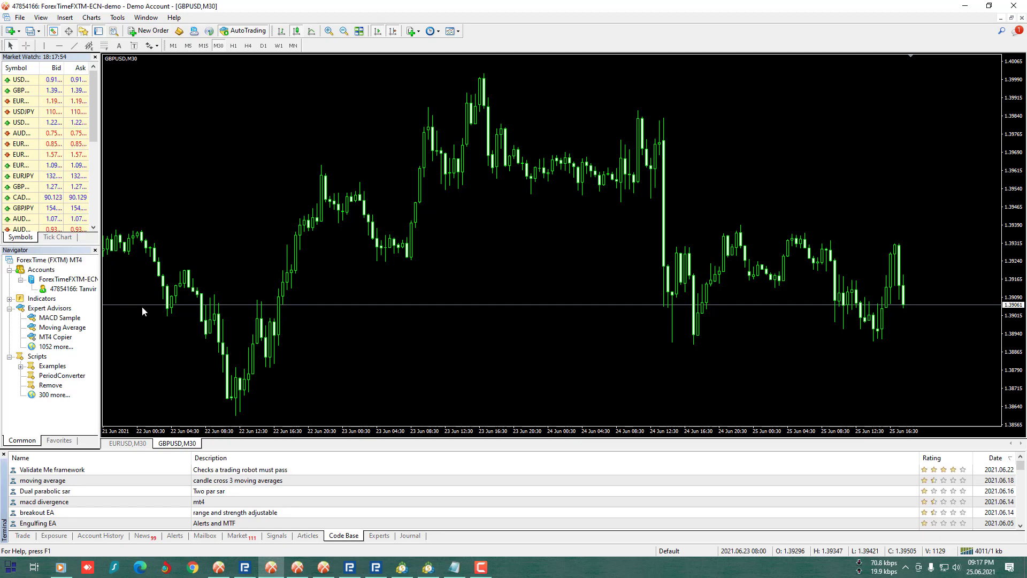
double_click(55, 336)
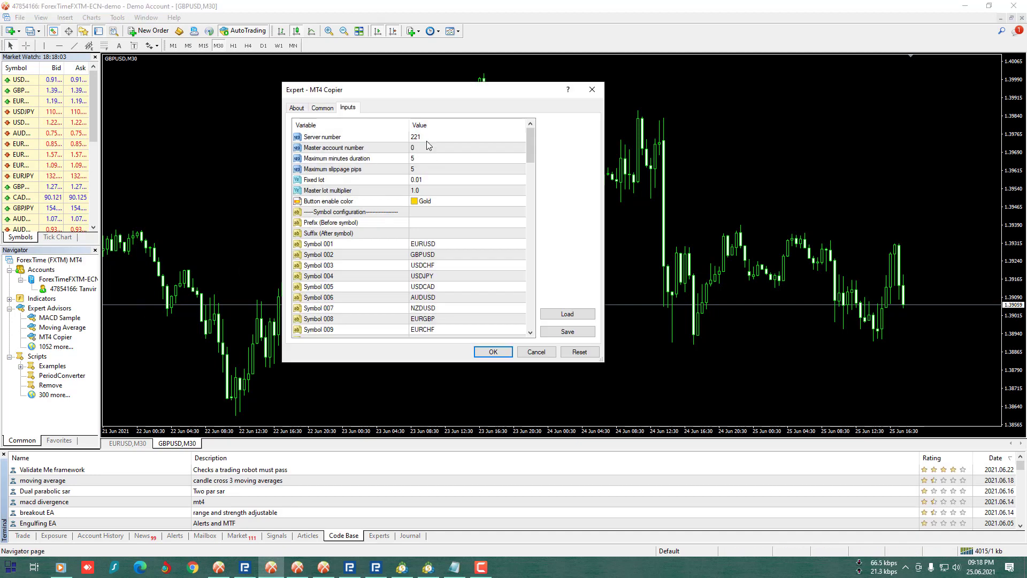
double_click(428, 136)
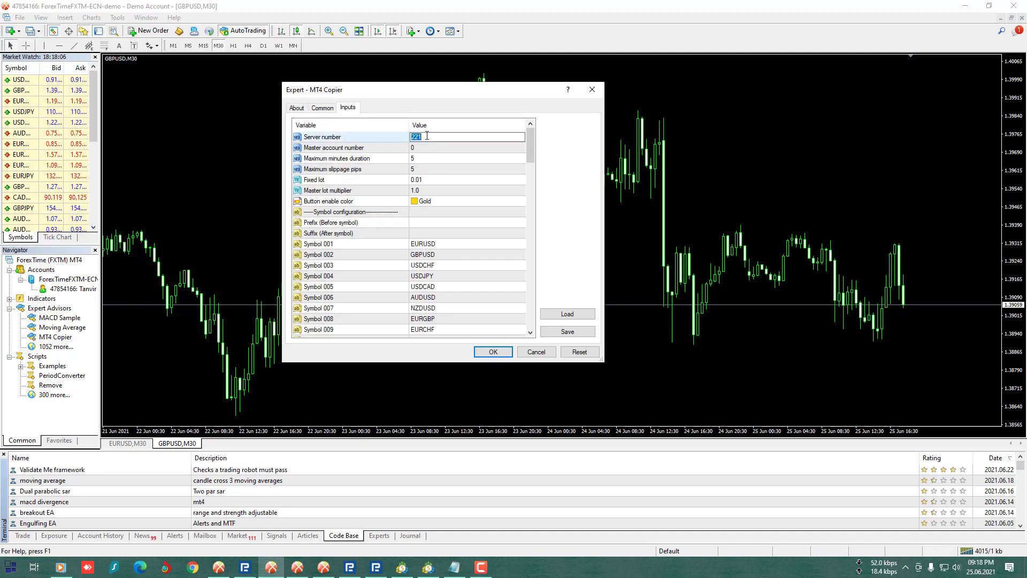
type("223")
double_click(428, 147)
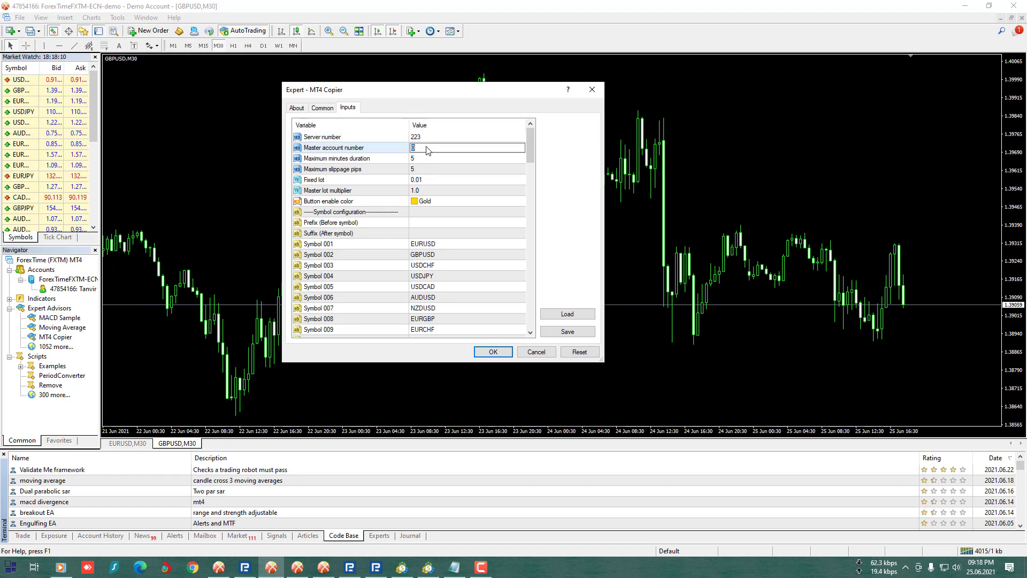
key("Return")
key("Down")
key("Down")
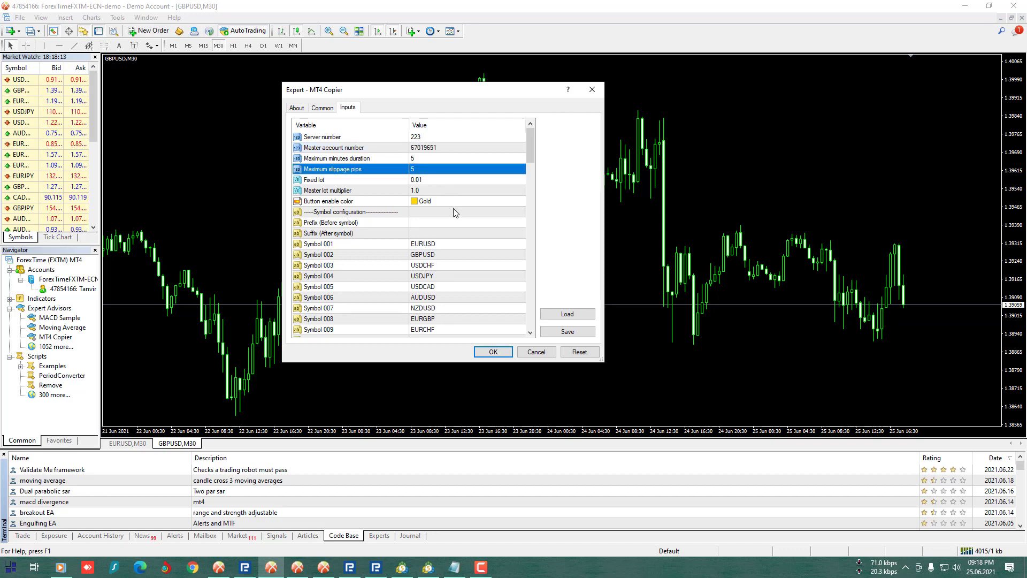
left_click(493, 352)
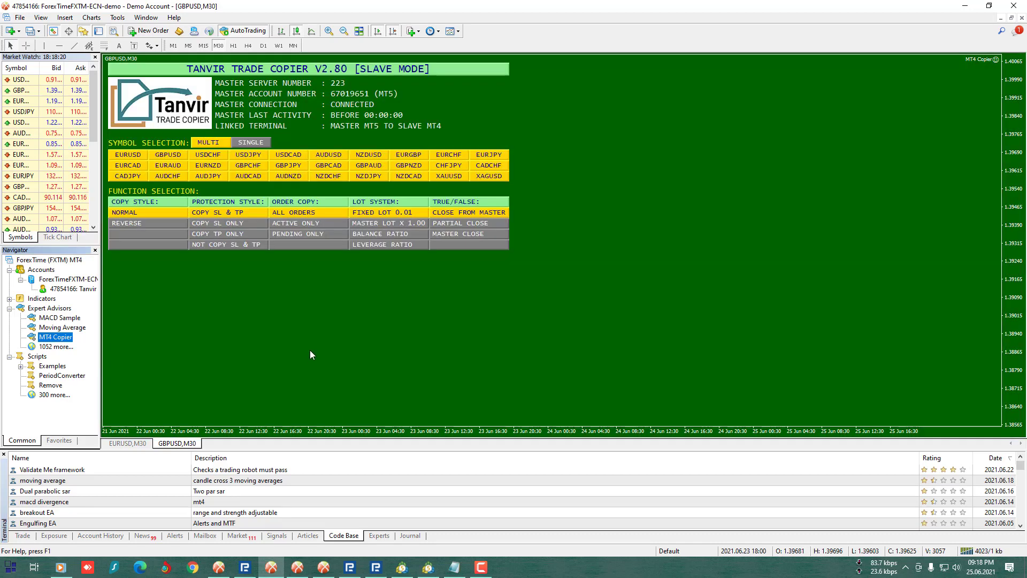
- On the second slave's GBPUSD chart, attach MT4 Copier with server 223 and the MT5 master account number
left_click(298, 568)
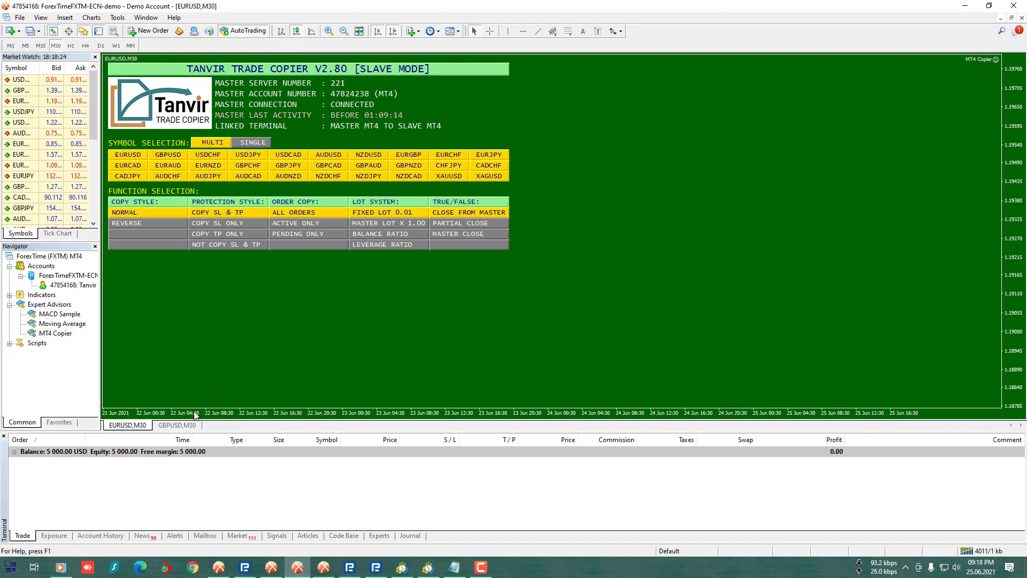
left_click(185, 426)
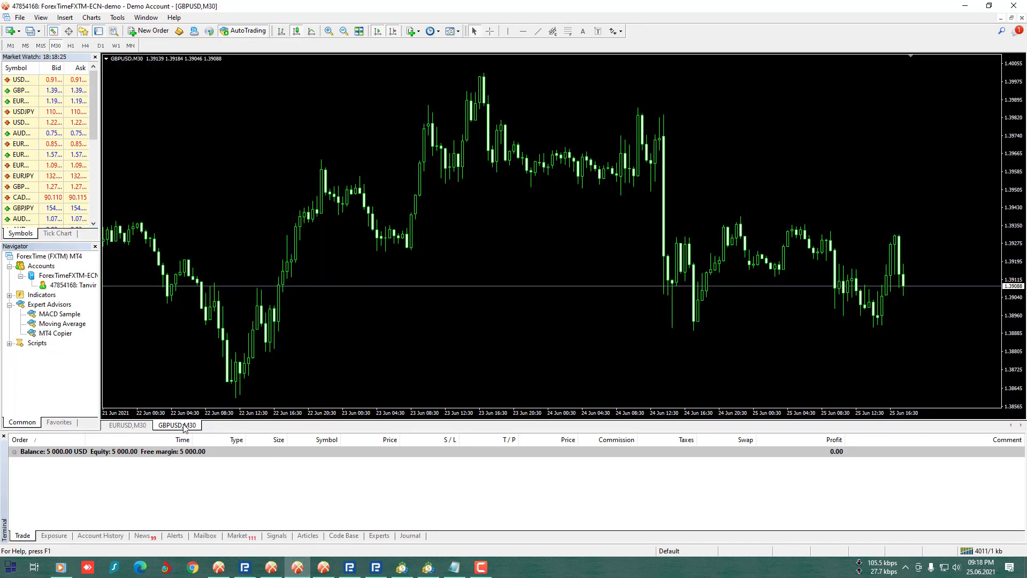
double_click(59, 333)
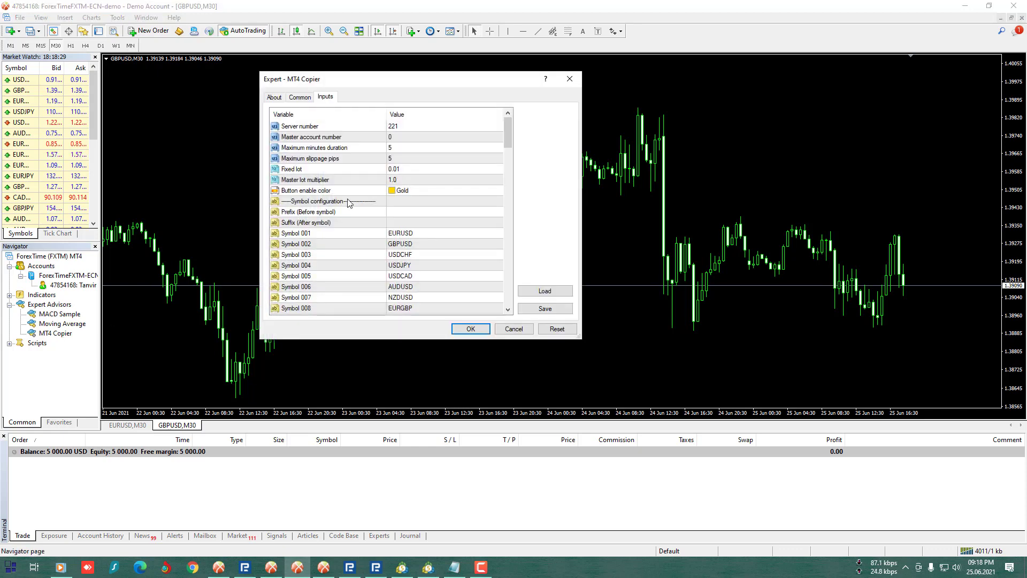
left_click(411, 131)
left_click(411, 131)
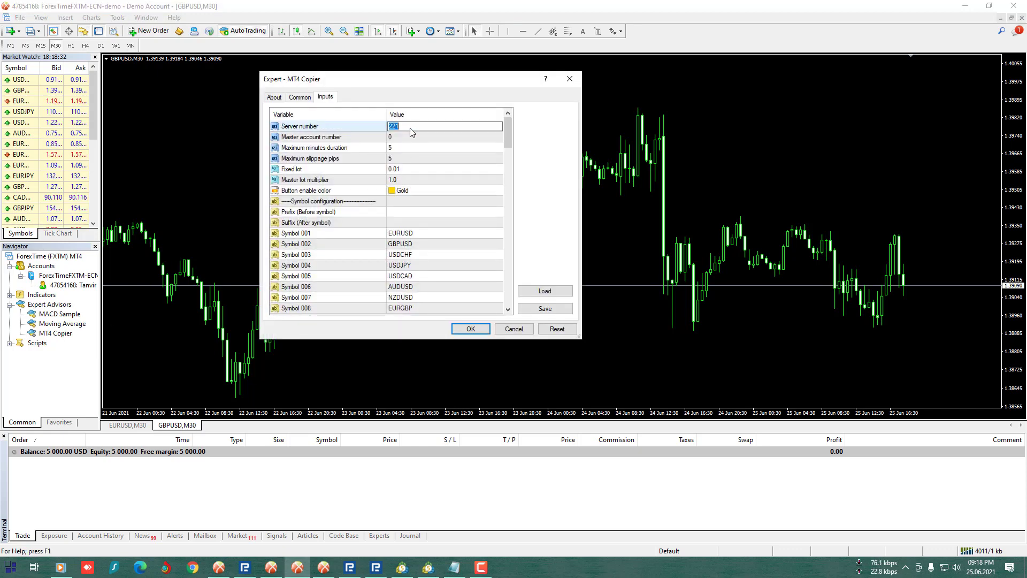
type("223")
left_click(411, 138)
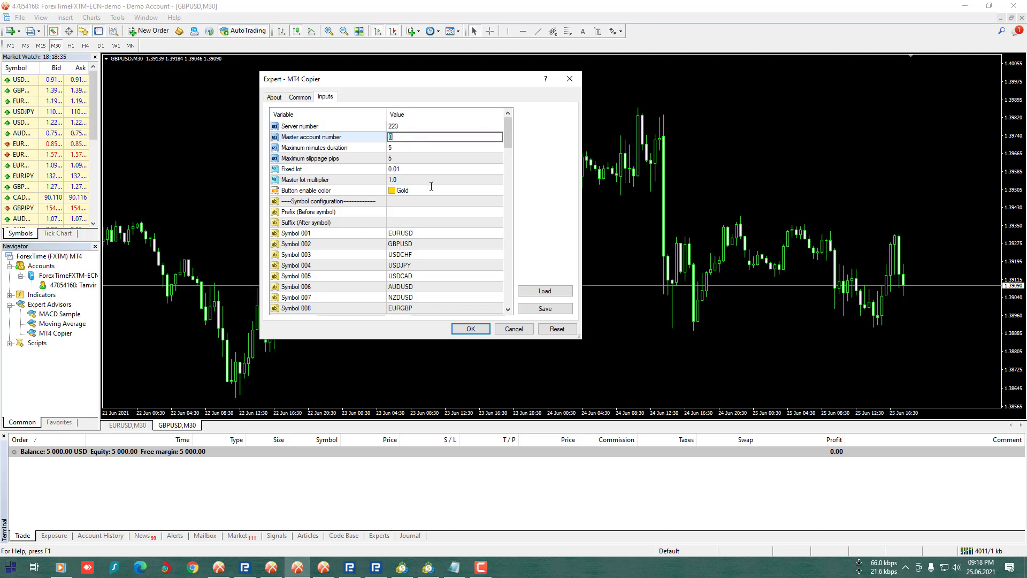
left_click(430, 183)
left_click(468, 328)
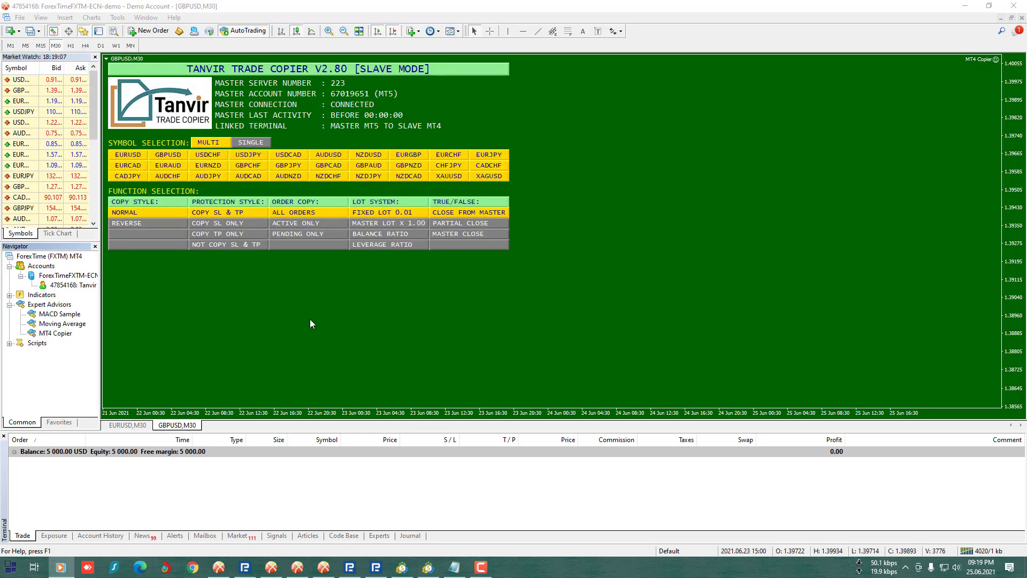
- Compare the EURUSD and GBPUSD copier panels, then return to the first MT4 slave terminal
left_click(308, 325)
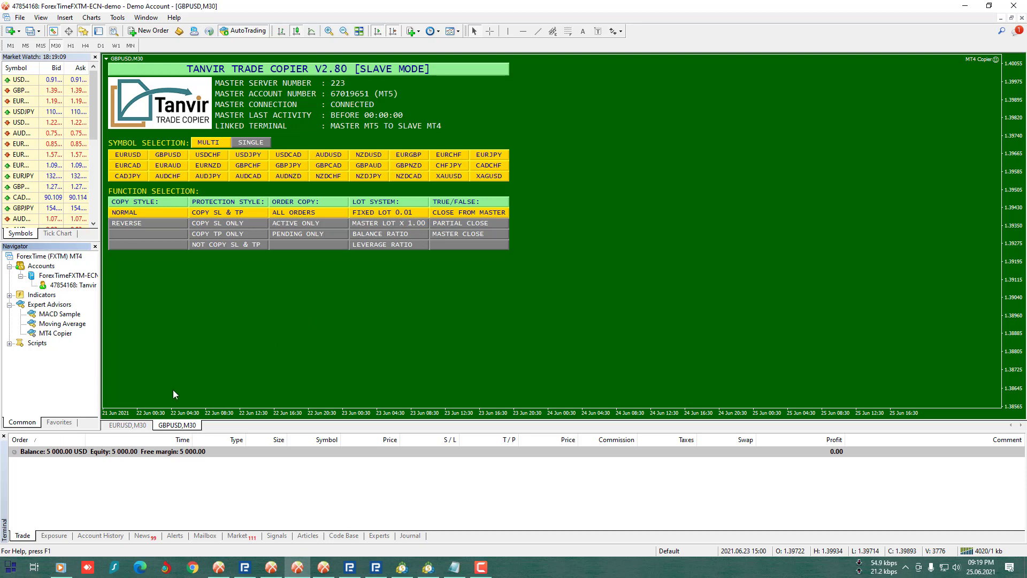
left_click(138, 427)
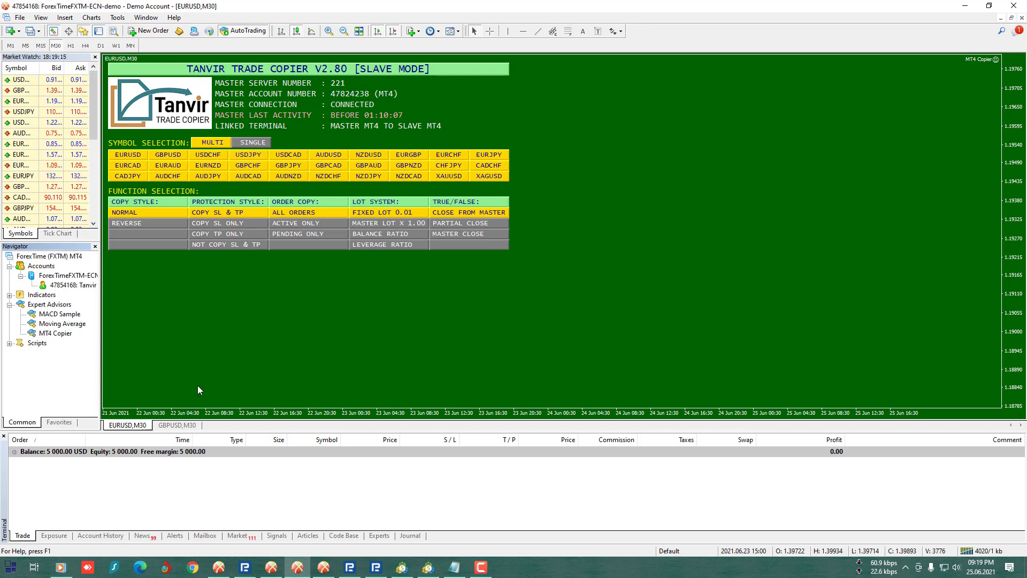
left_click(177, 426)
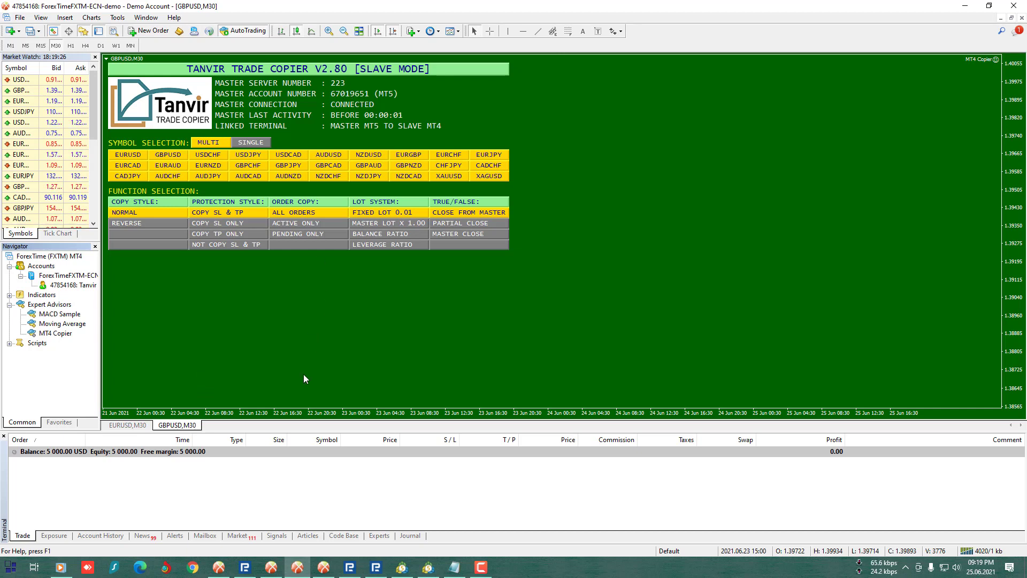
left_click(272, 569)
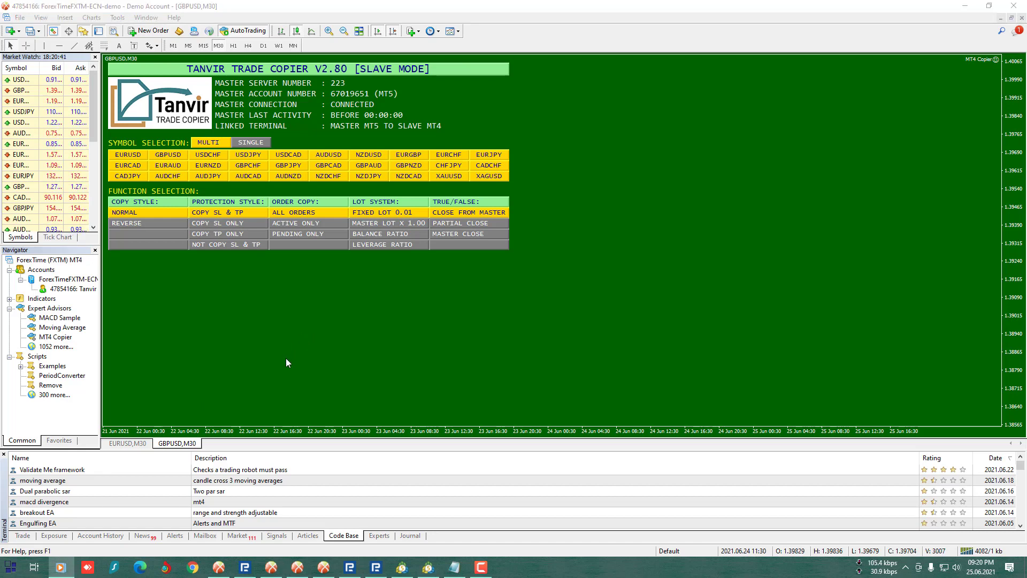
- Open a 0.40-lot EURUSD market buy on the MT4 master account
left_click(221, 570)
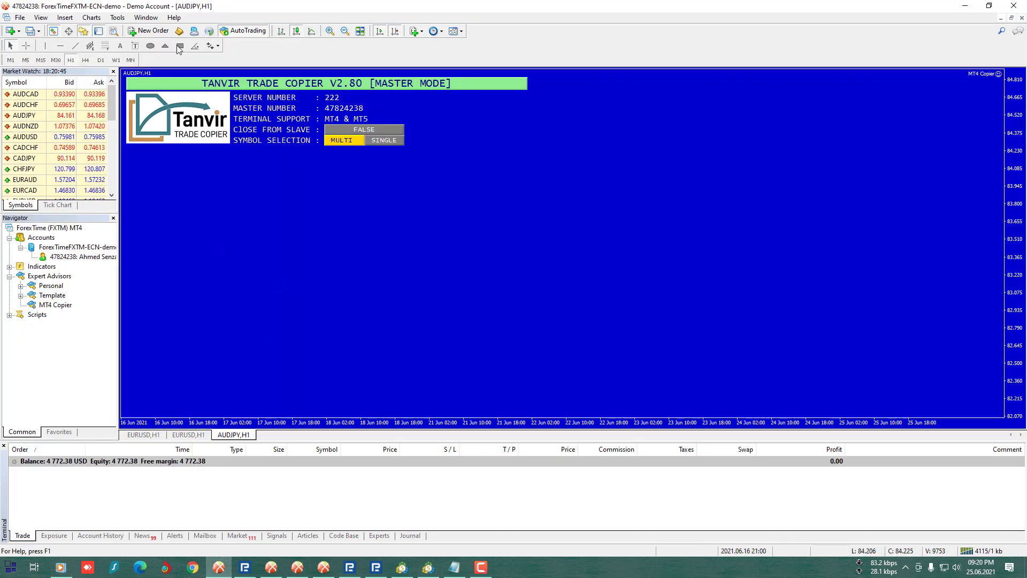
left_click(149, 32)
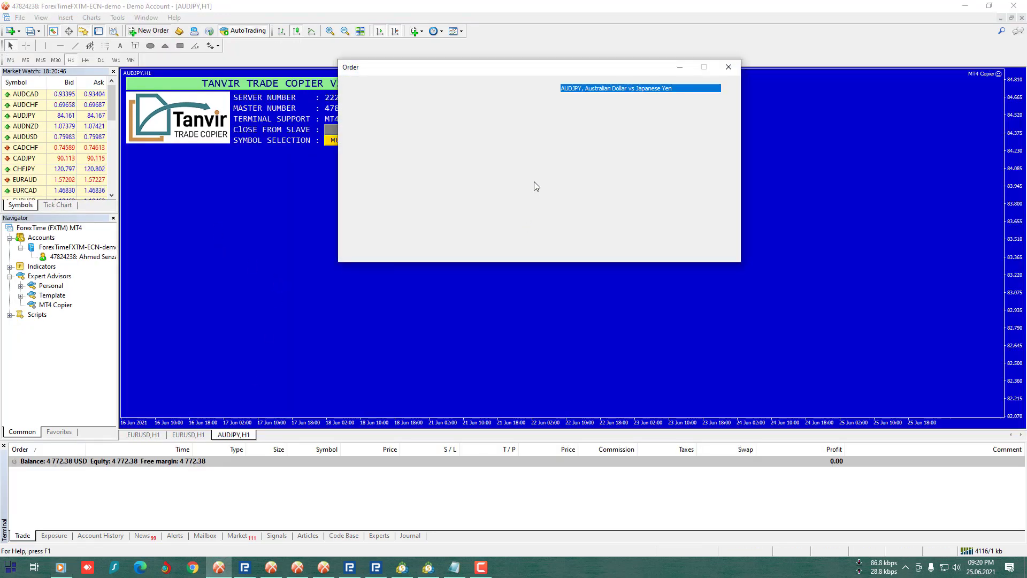
left_click_drag(525, 77, 396, 185)
left_click(568, 196)
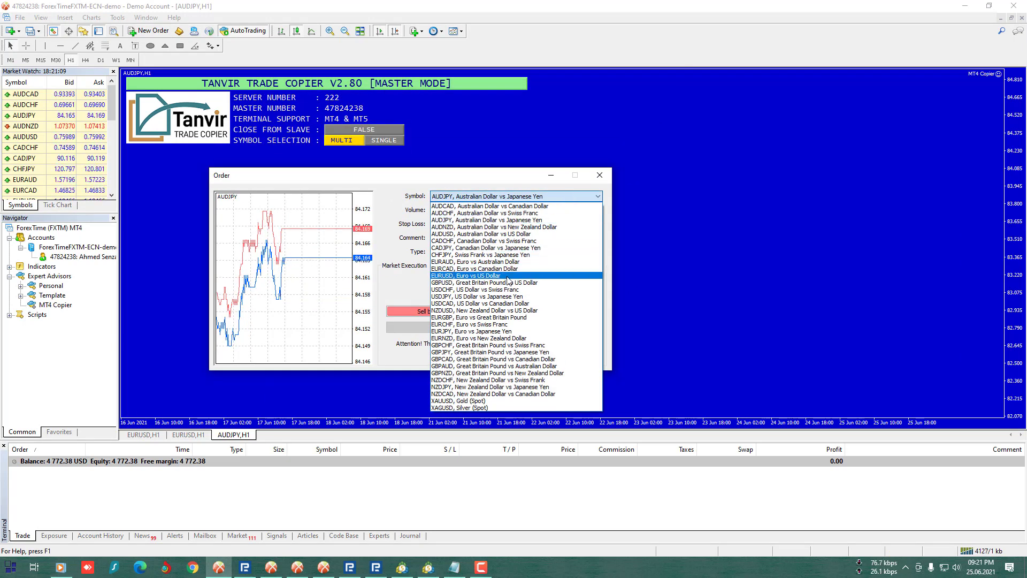
left_click(484, 275)
double_click(460, 212)
type("0.40")
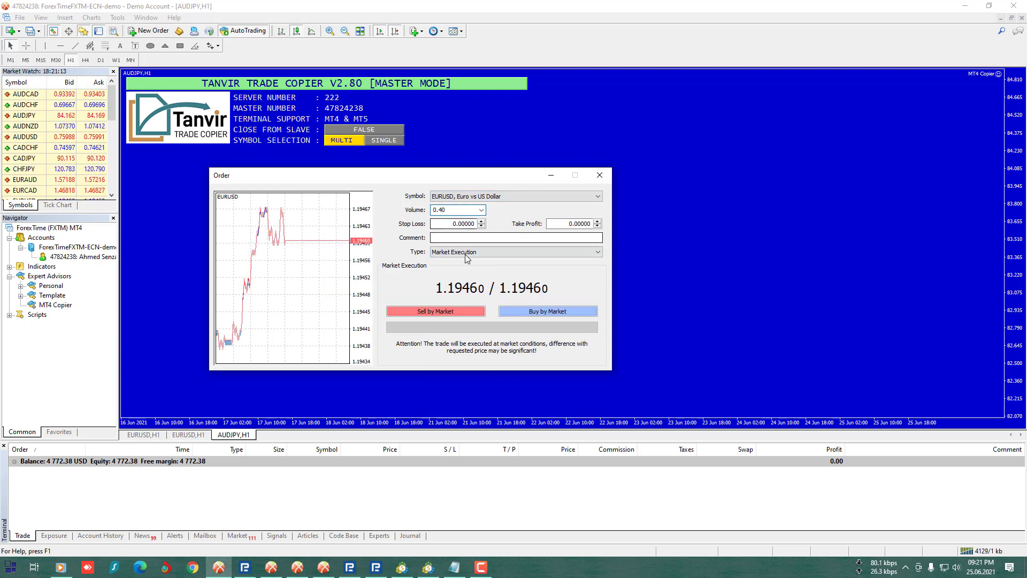
left_click(531, 312)
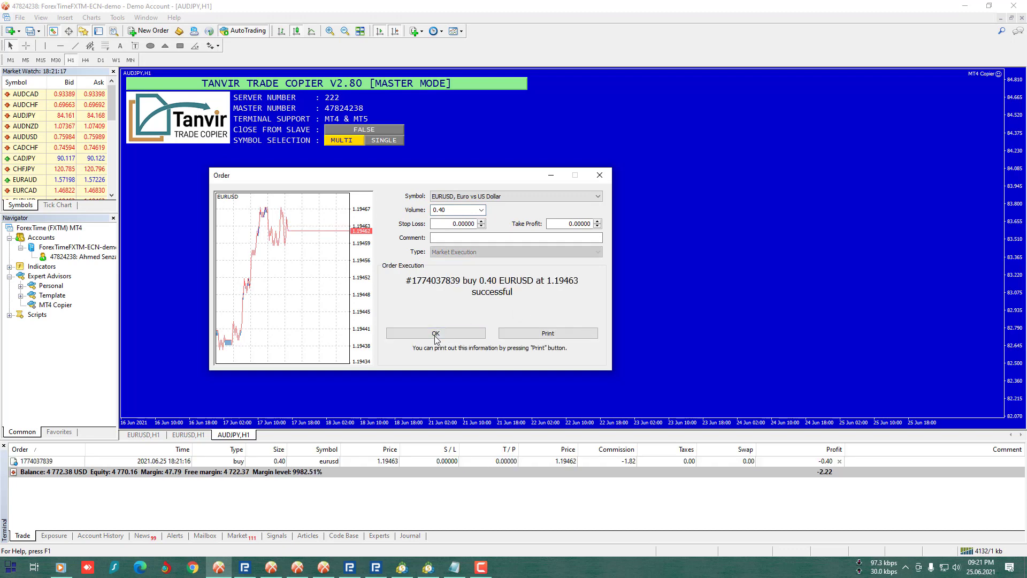
left_click(436, 333)
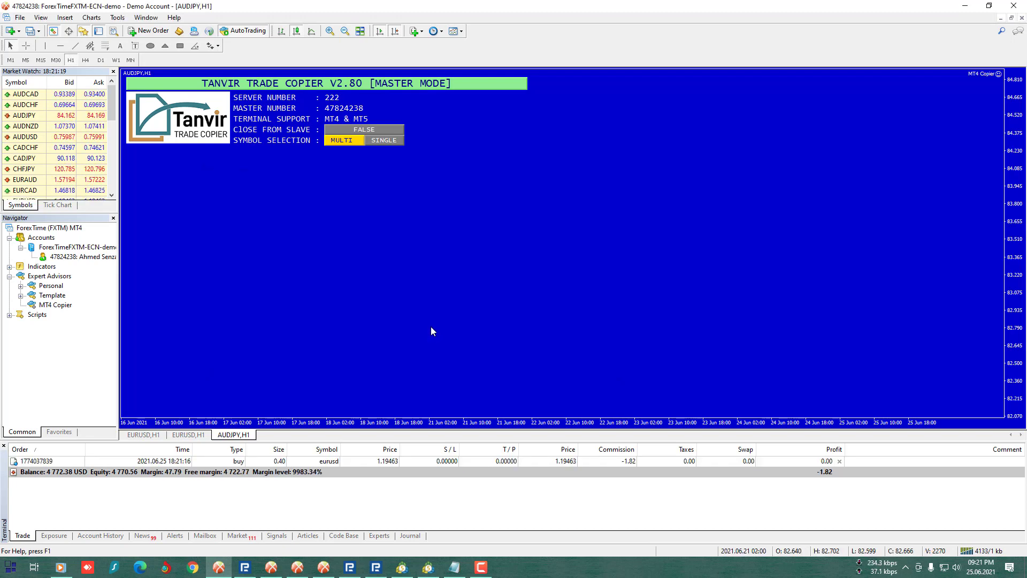
- Verify the copied EURUSD buy on each ForexTime and RoboForex MT4 slave terminal
left_click(302, 463)
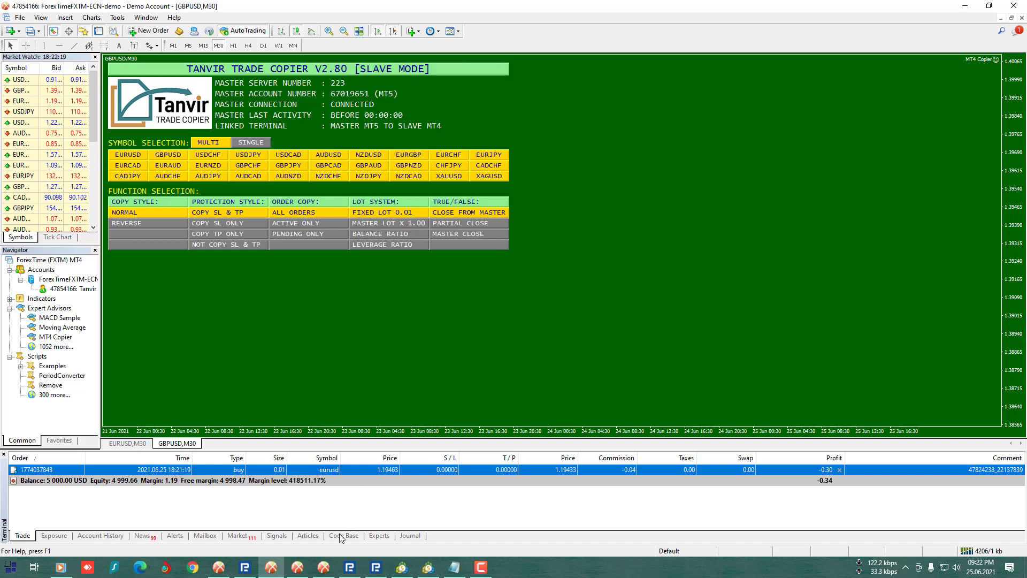
left_click(301, 570)
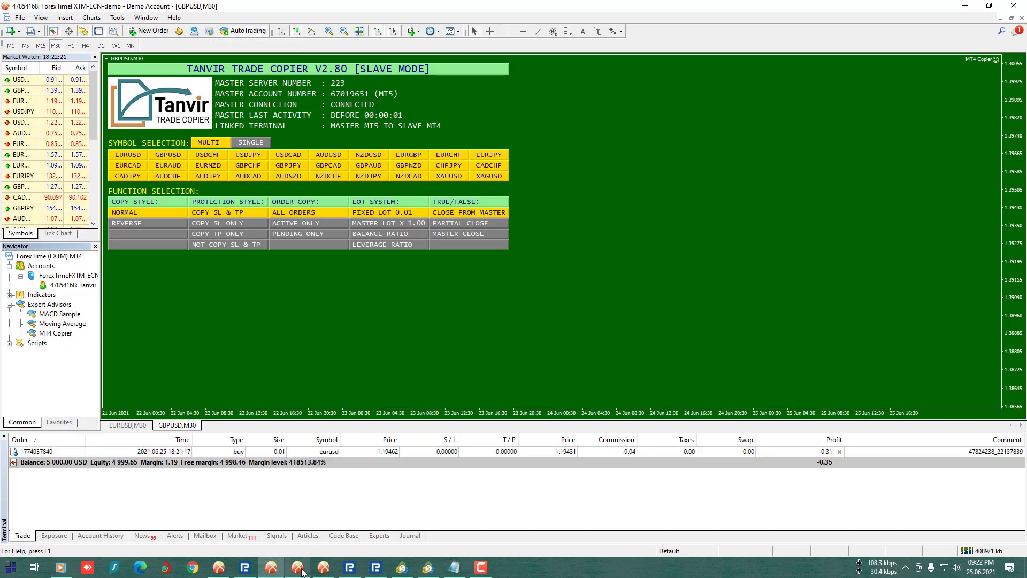
left_click(319, 452)
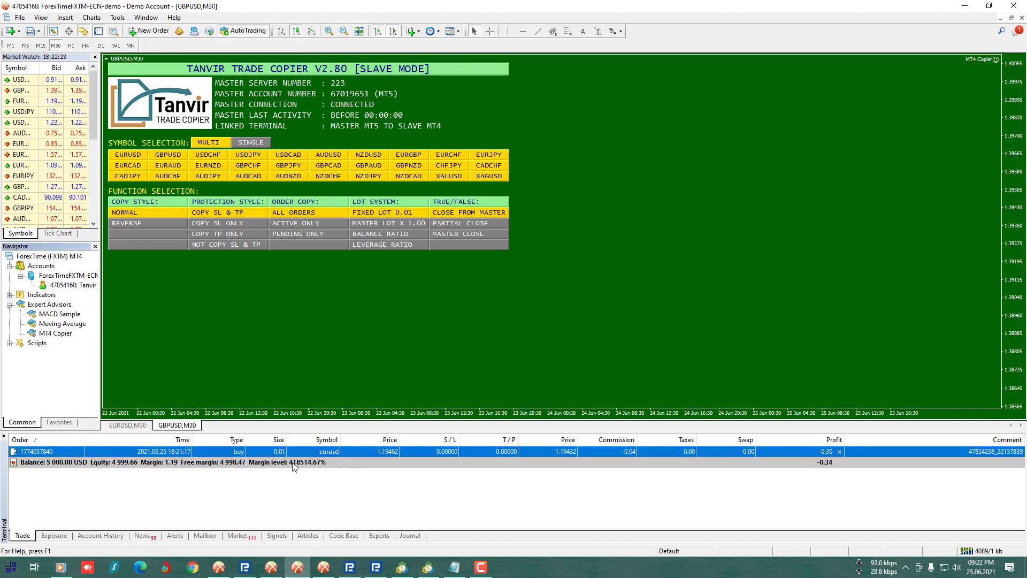
left_click(322, 574)
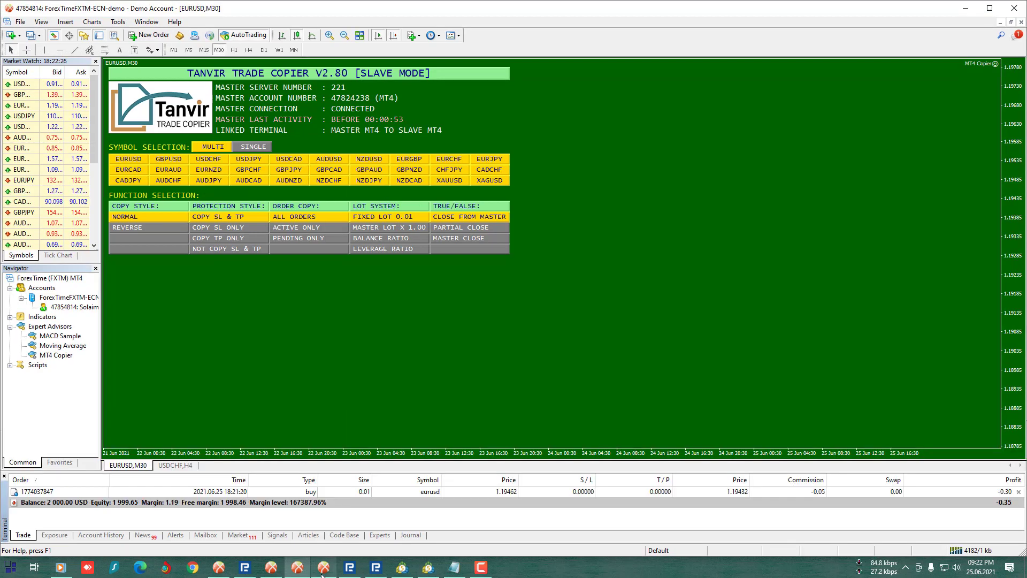
left_click(308, 491)
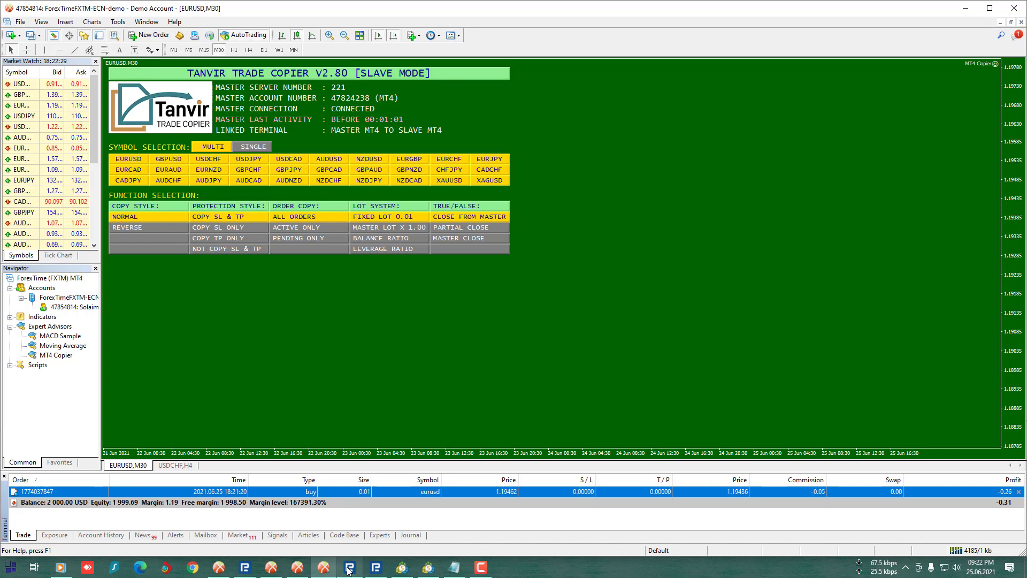
left_click(349, 569)
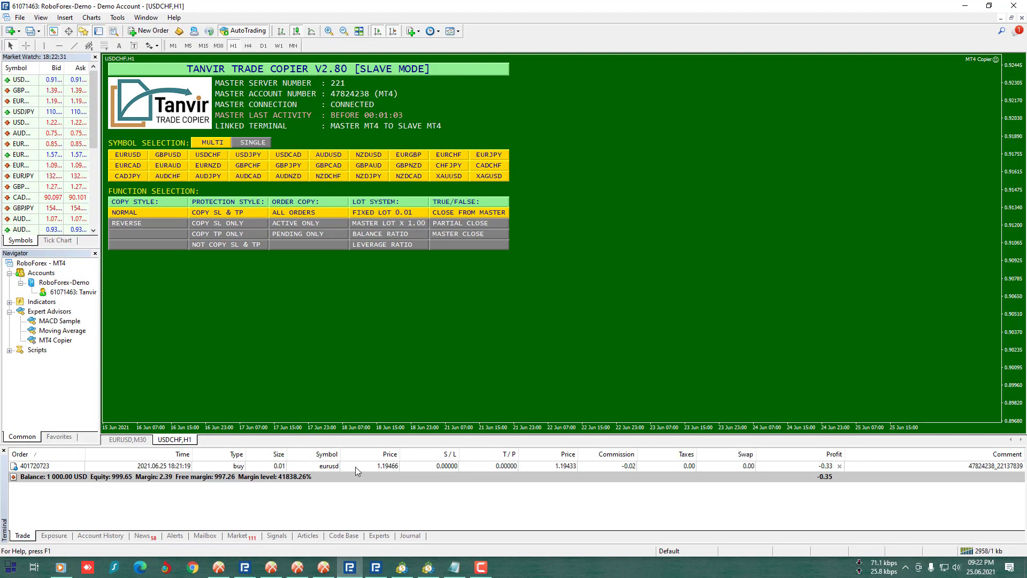
left_click(331, 469)
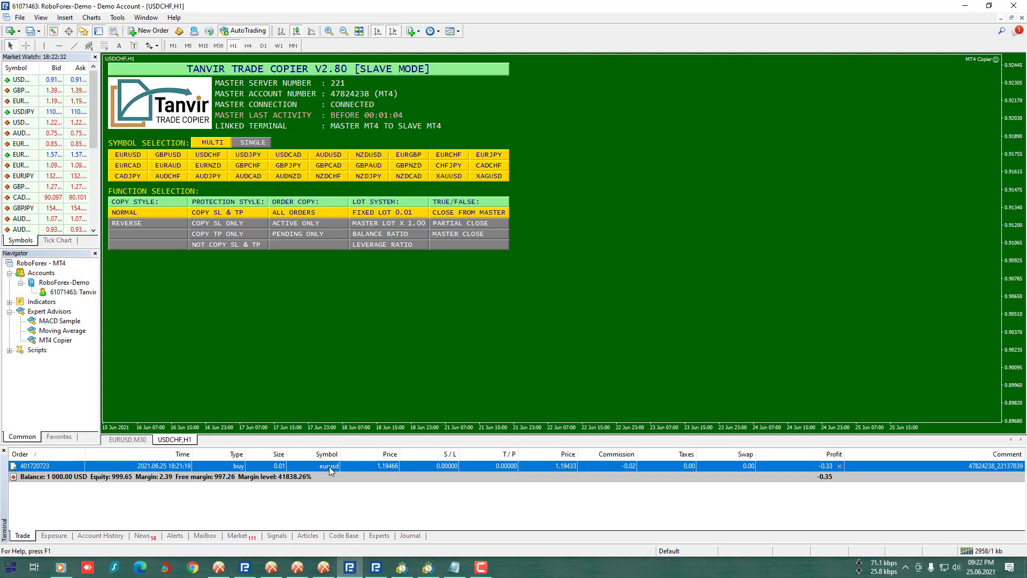
left_click(374, 571)
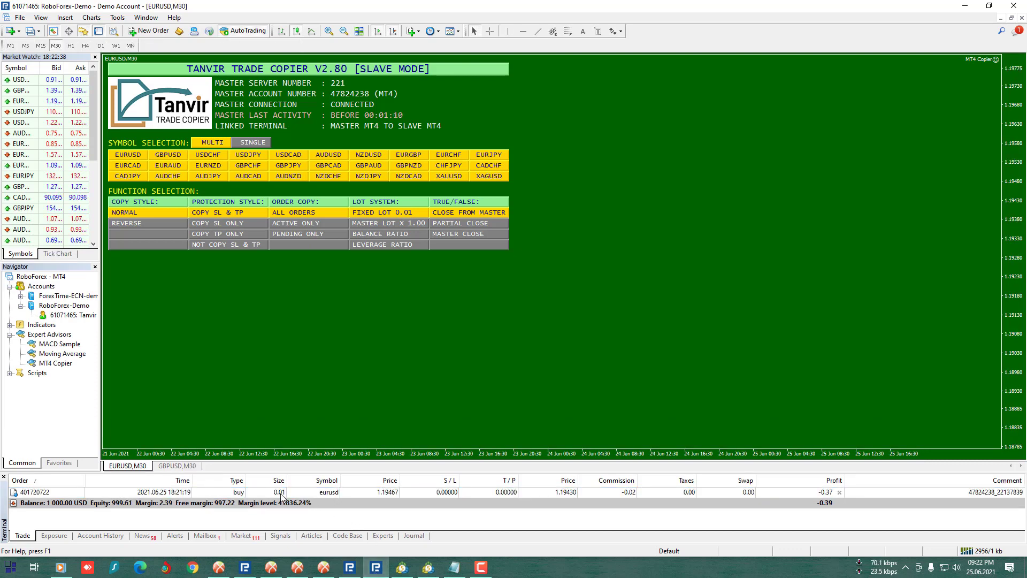
left_click(301, 493)
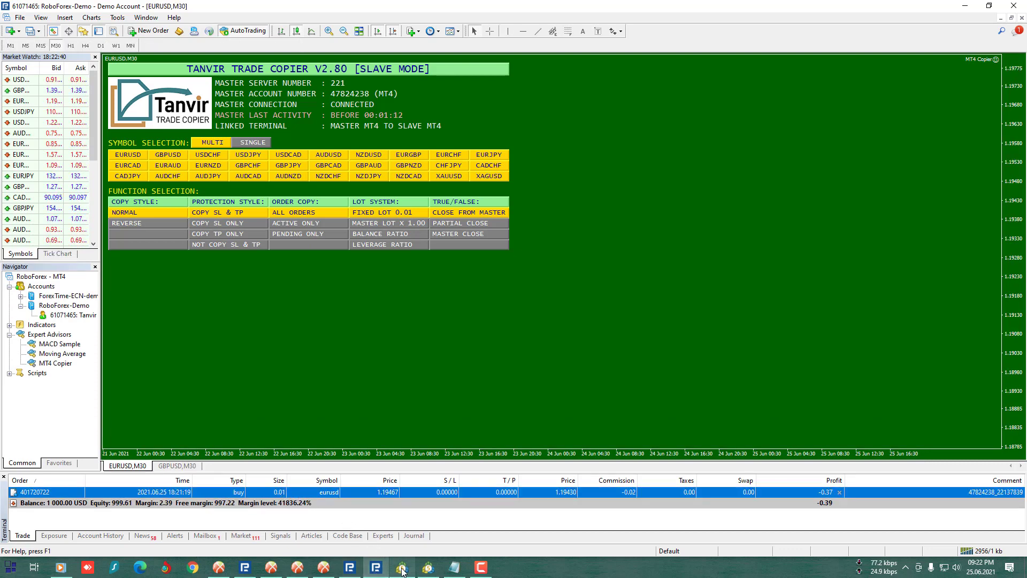
- Verify the copied EURUSD buy on both MT5 slaves, then return to the RoboForex MT5 master
left_click(403, 568)
left_click(313, 481)
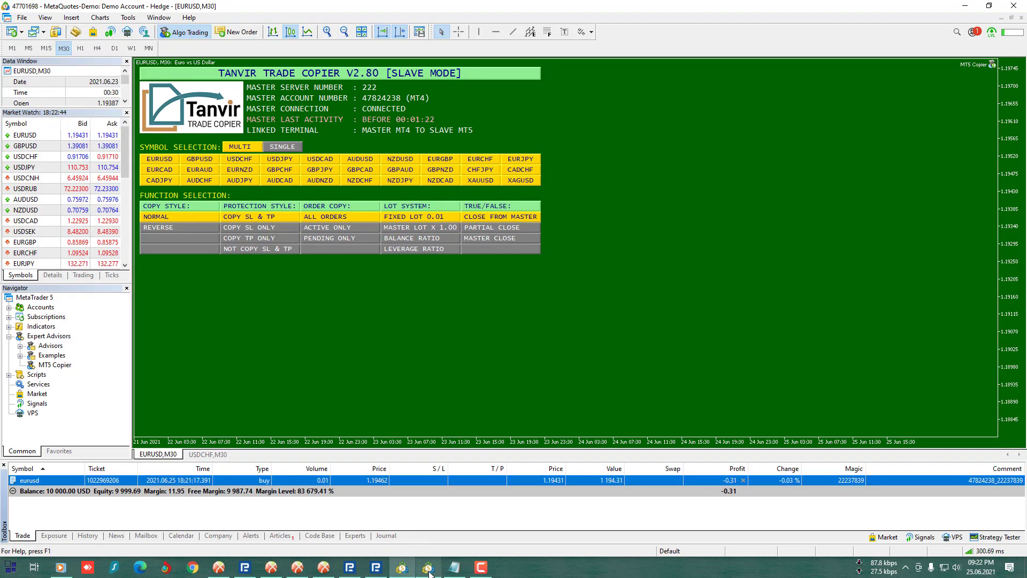
left_click(426, 565)
left_click(329, 464)
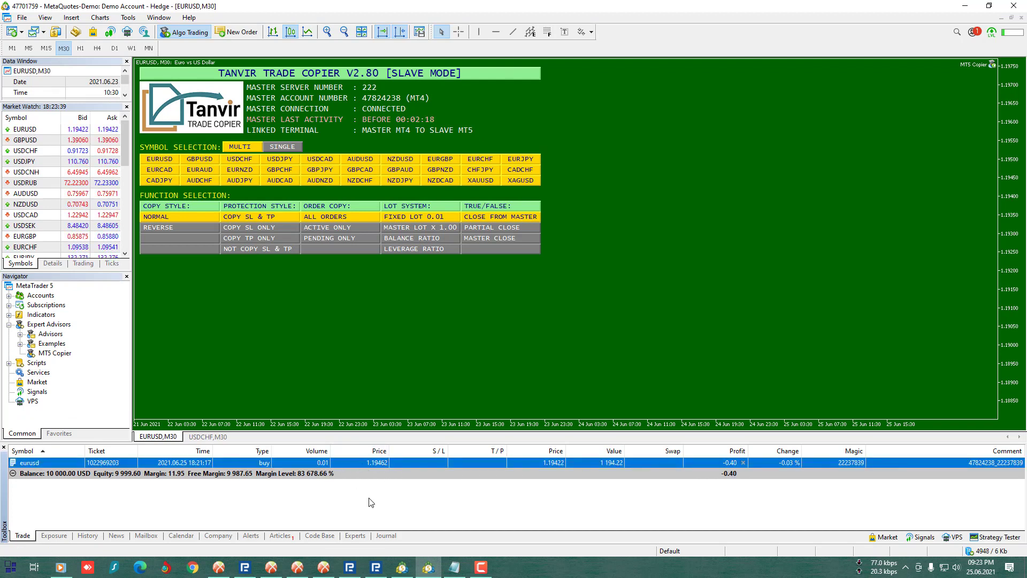
left_click(245, 568)
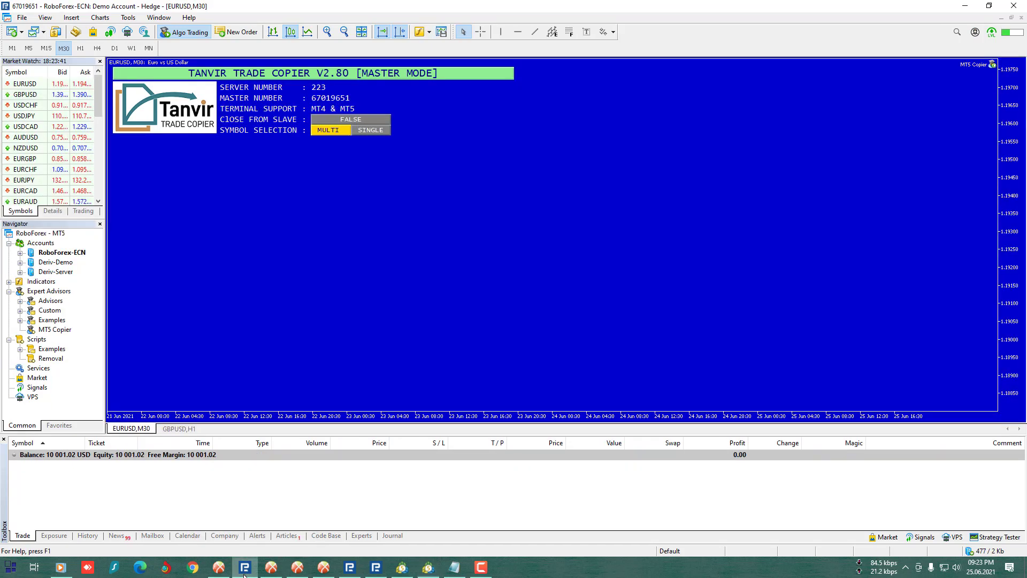
- Place a 0.8-lot EURUSD market sell on the MT5 master and check the new position
left_click(239, 33)
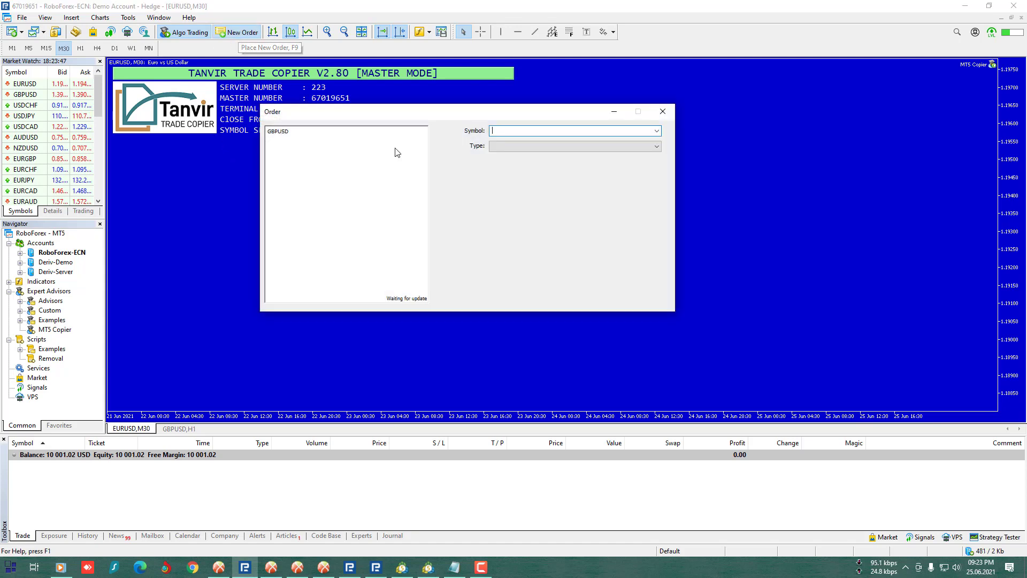
left_click_drag(424, 116, 352, 178)
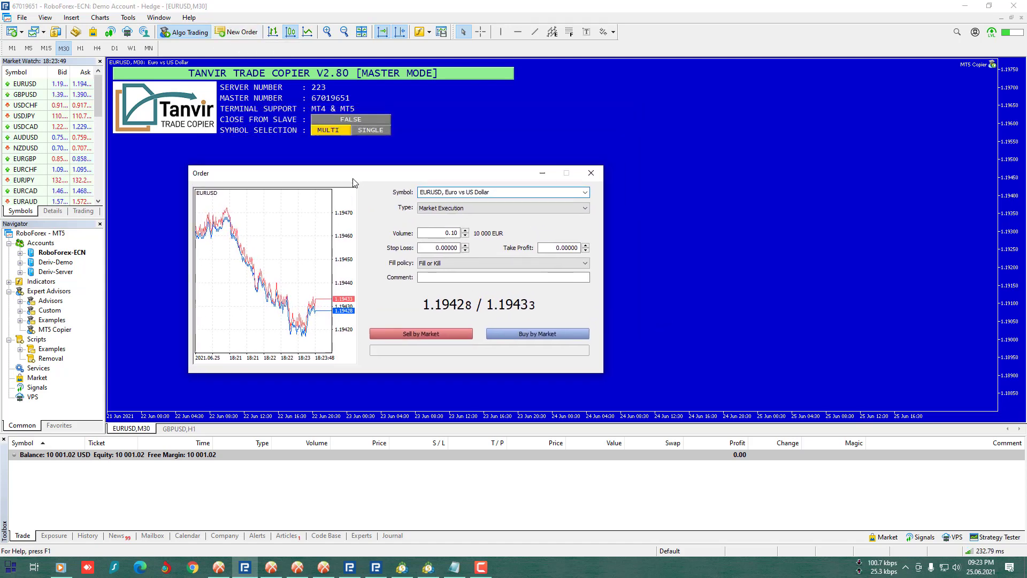
left_click(438, 234)
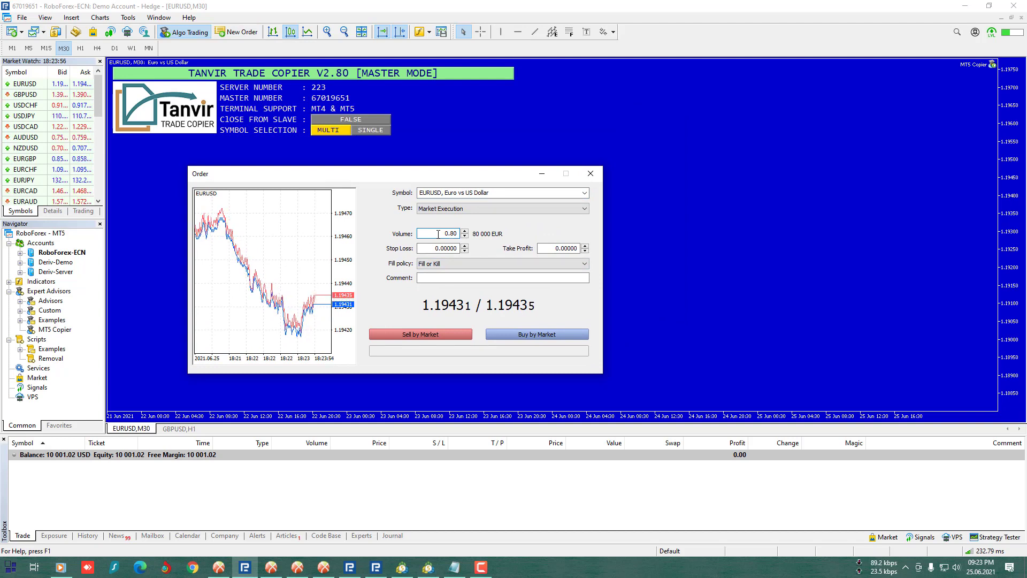
left_click(410, 337)
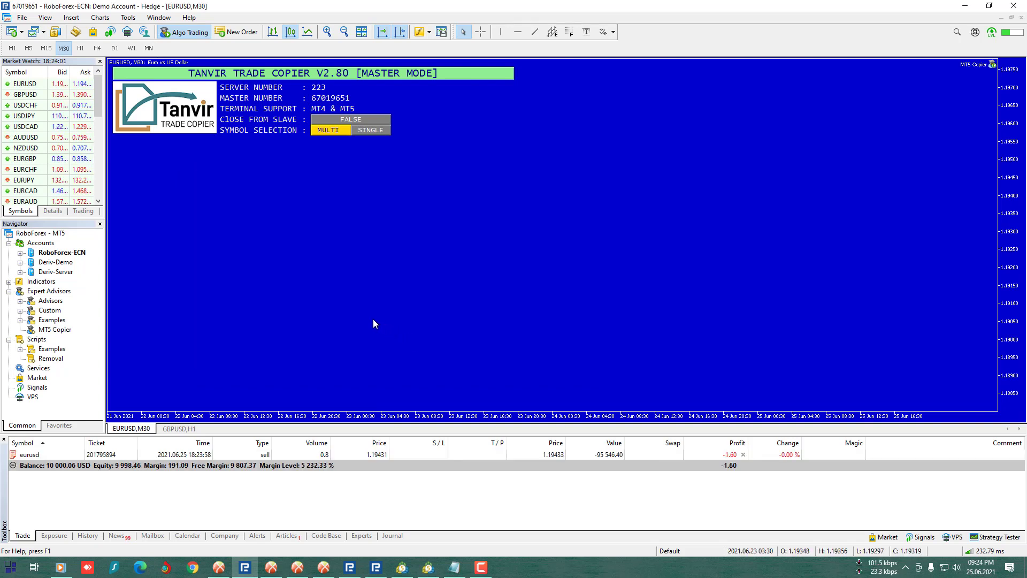
left_click(327, 455)
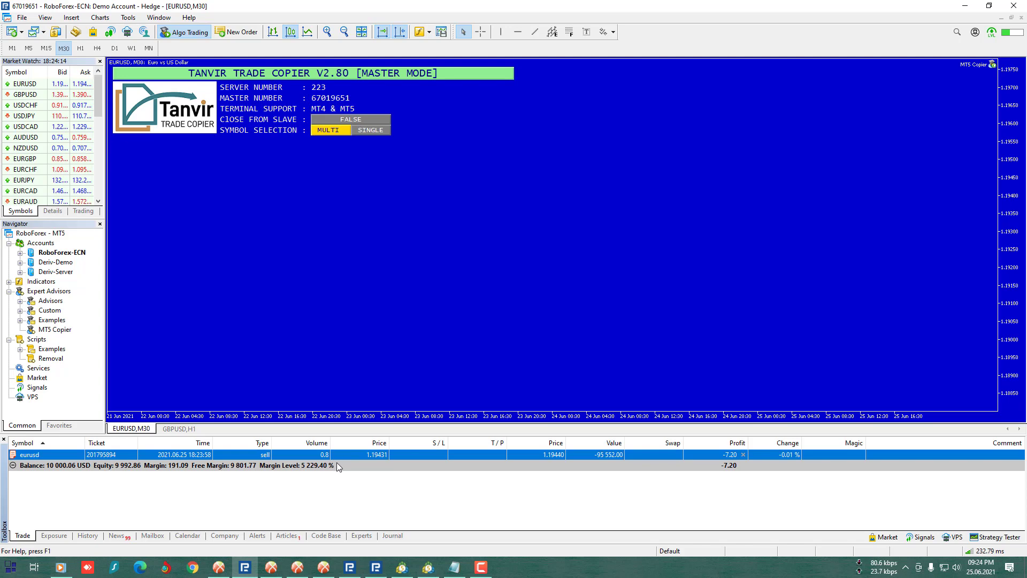
left_click(339, 501)
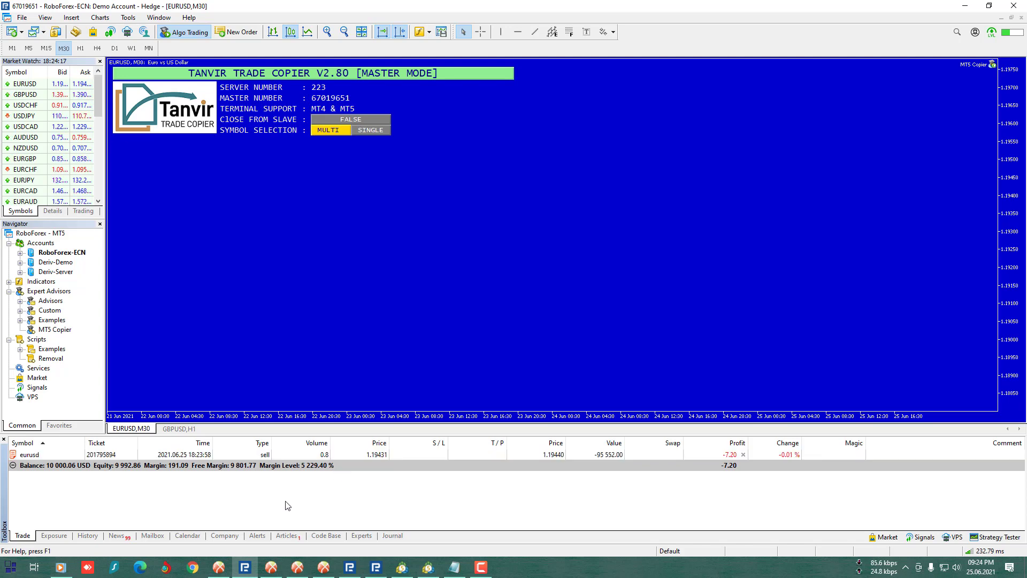
- Check the copied 0.01-lot EURUSD sell across the slave terminals, then return to the MT5 master
left_click(273, 569)
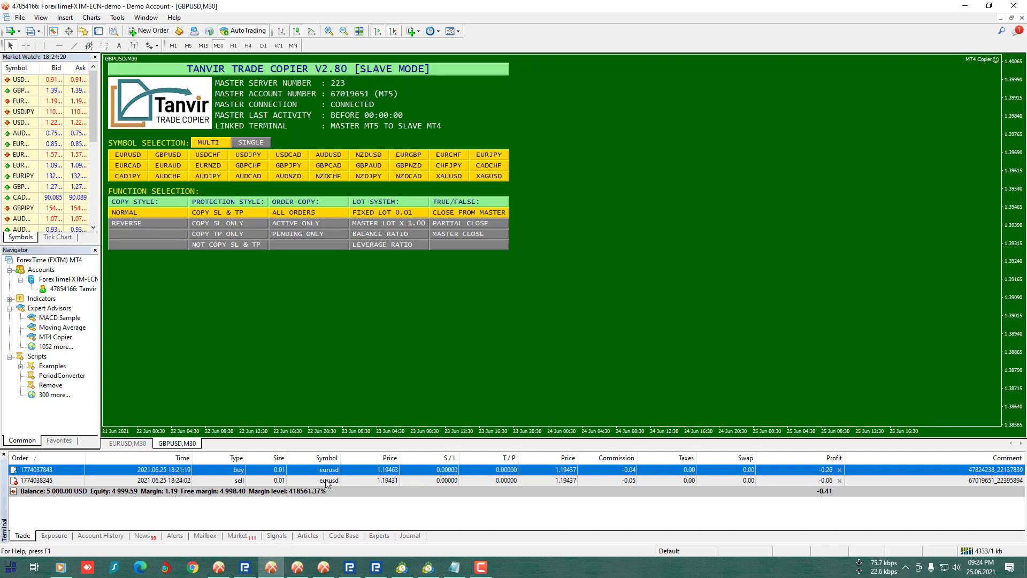
left_click(328, 482)
left_click(297, 568)
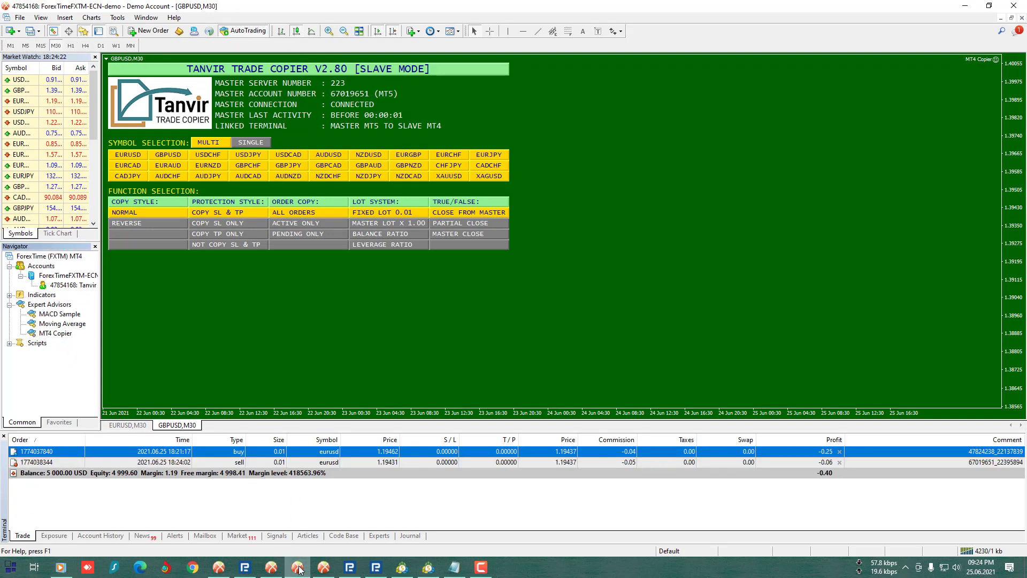
left_click(294, 465)
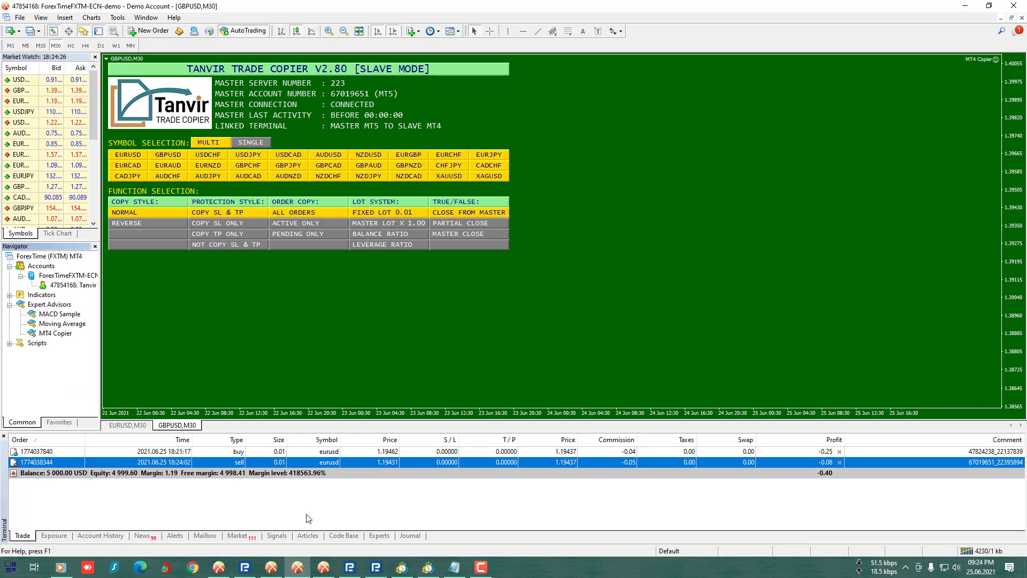
left_click(329, 573)
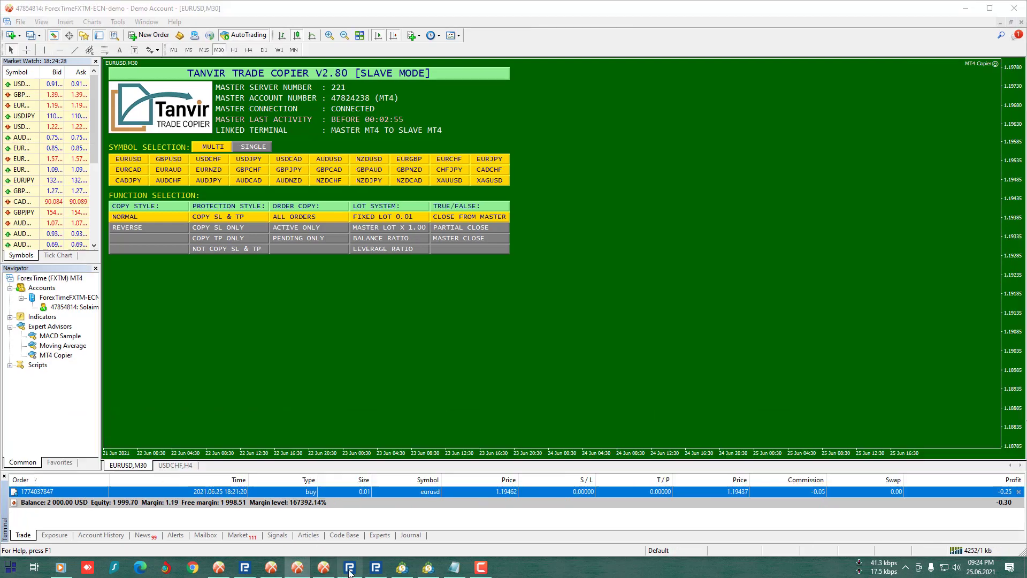
left_click(377, 569)
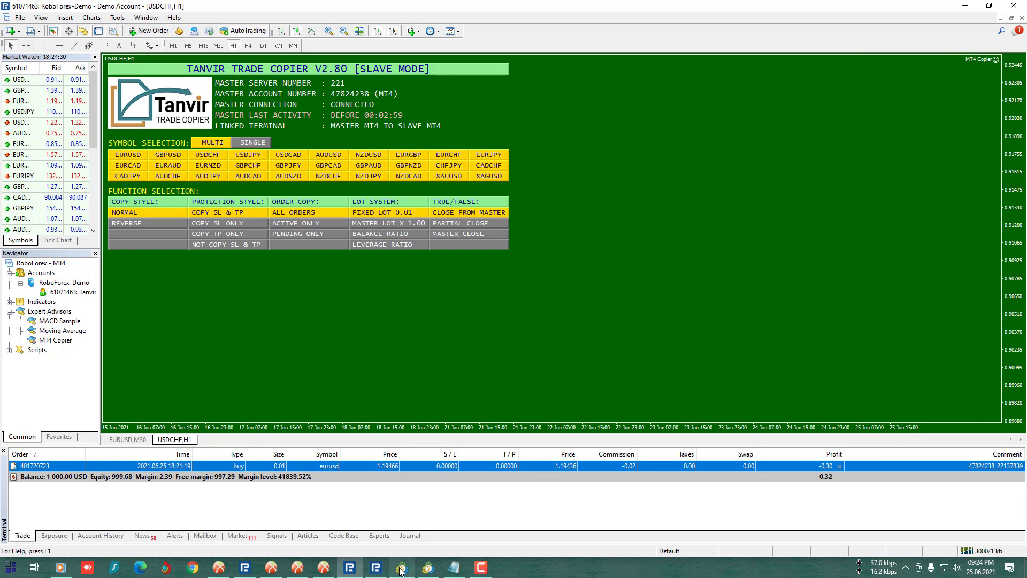
left_click(402, 568)
left_click(426, 569)
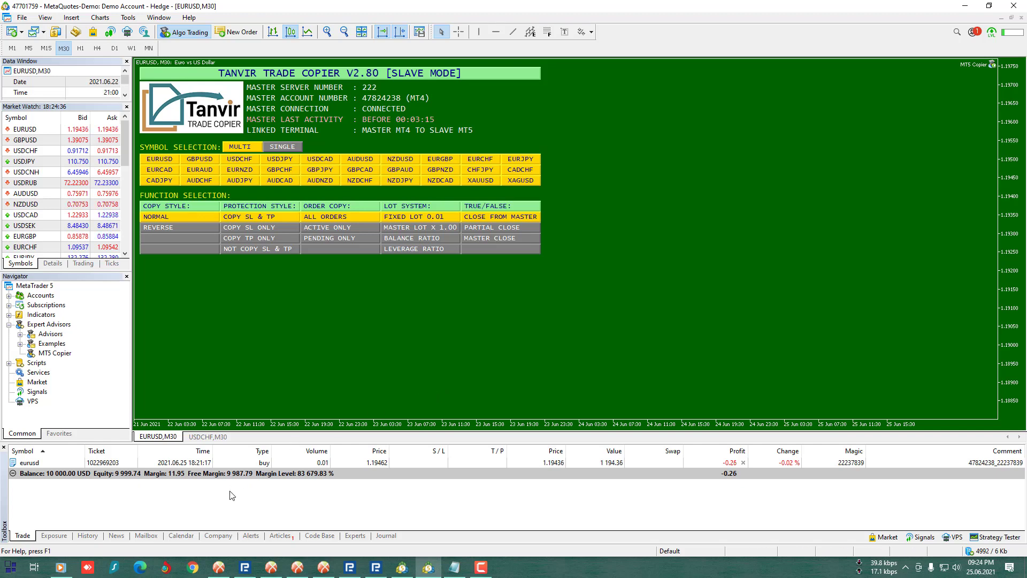
left_click(245, 567)
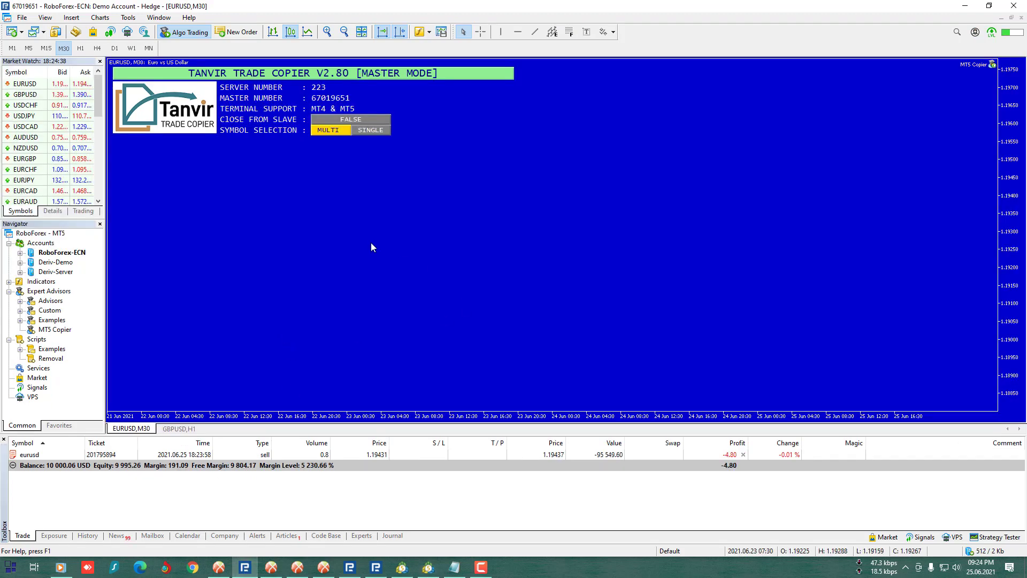